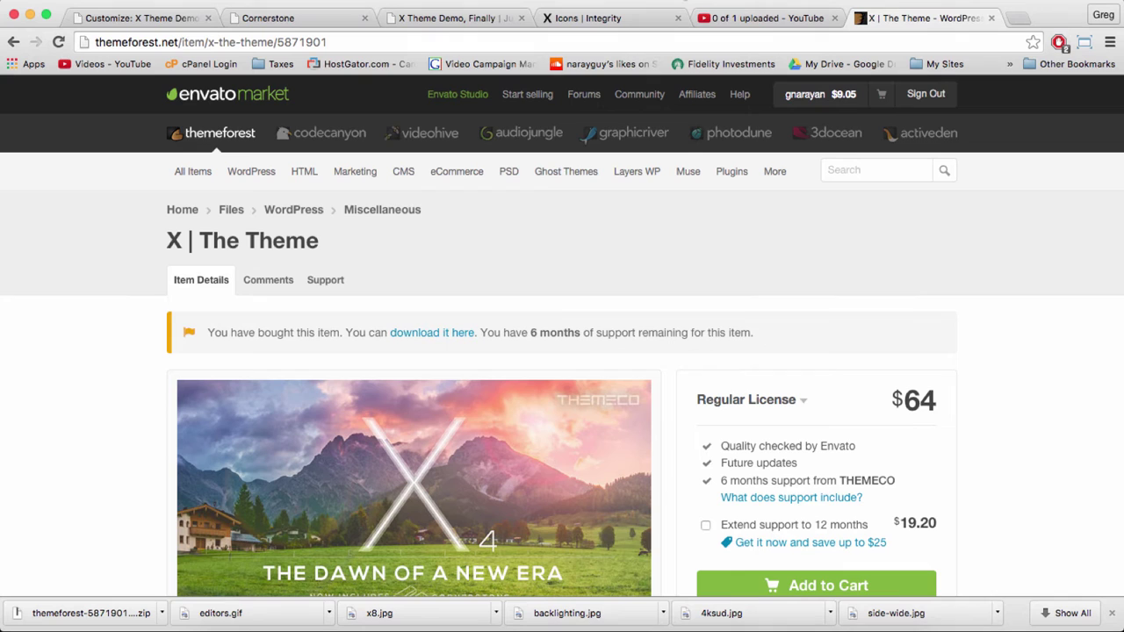
# Scroll the Cornerstone demo page down to the JOIN THE 90s CLUB skill bars at 92%, 97% and 99%.
pyautogui.click(771, 16)
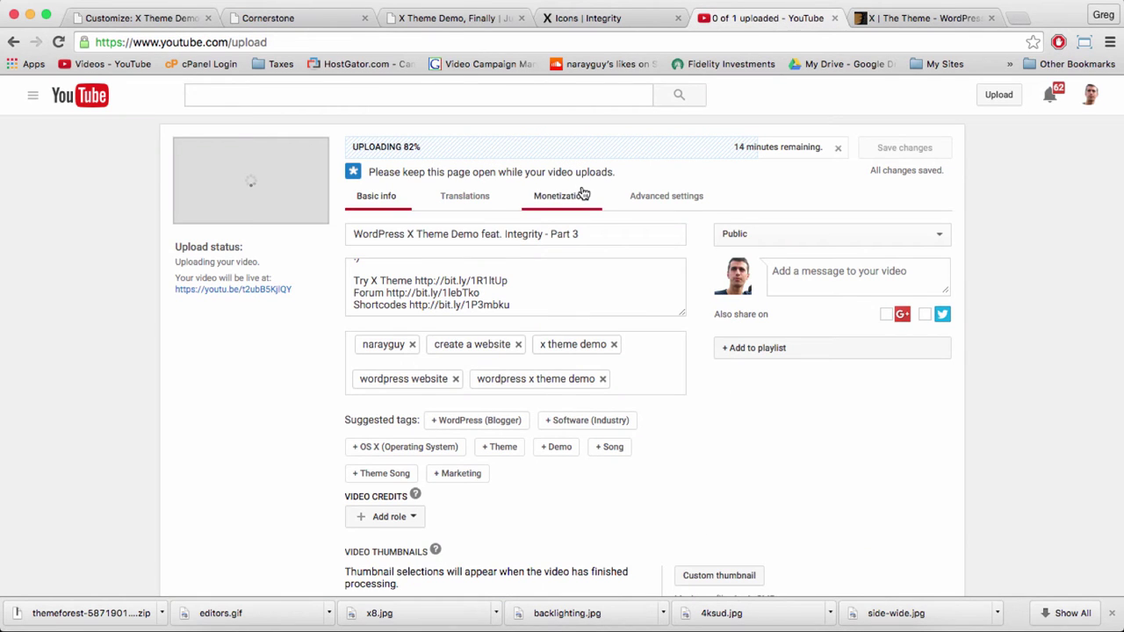
pyautogui.click(342, 16)
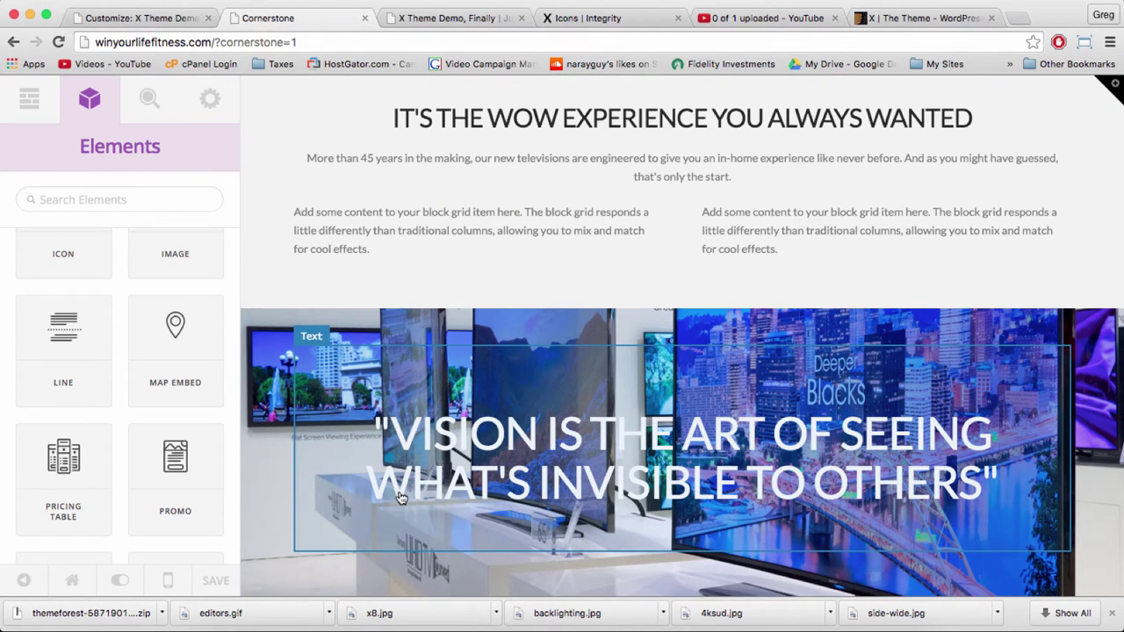
pyautogui.scroll(-3, 569, 361)
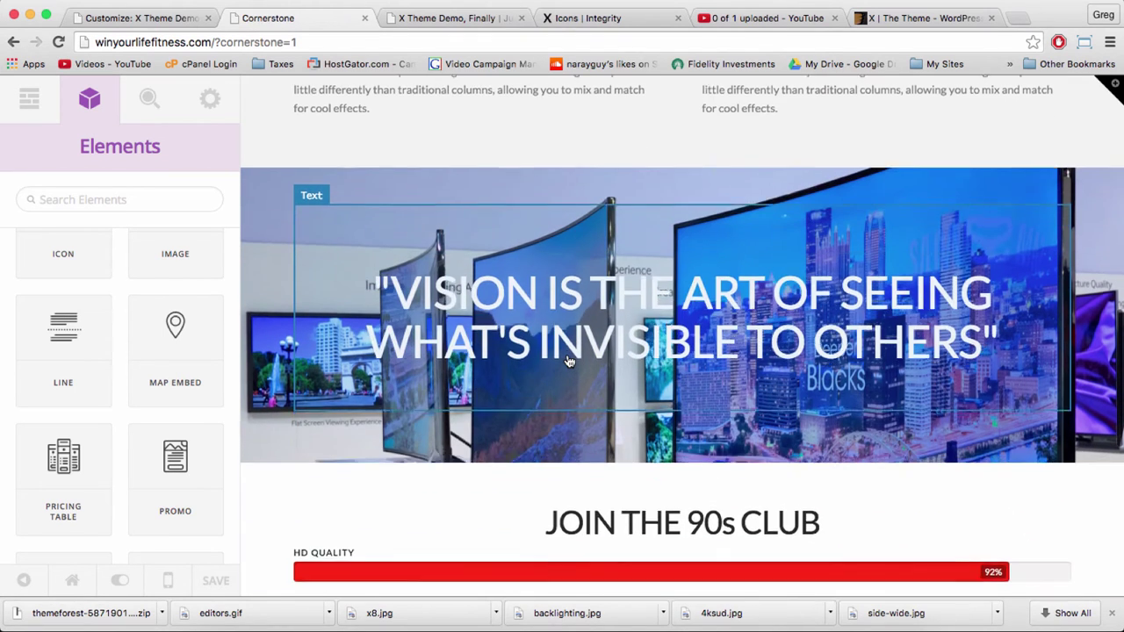
pyautogui.scroll(-6, 568, 361)
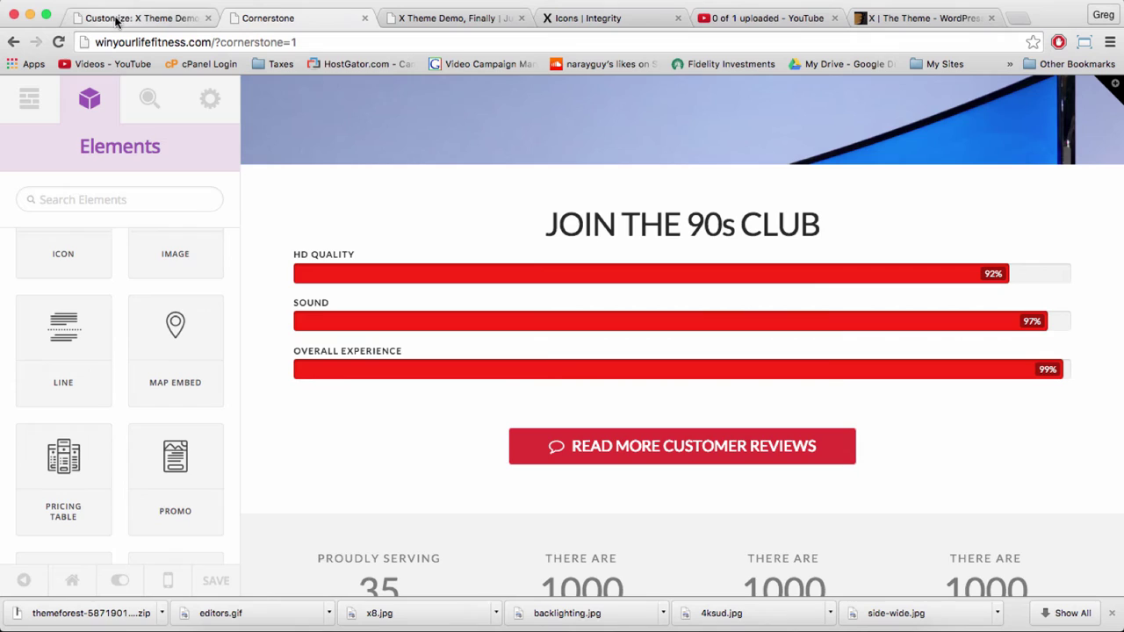
# Return to the theme customizer and back out of the Buttons settings to reach the Custom CSS section.
pyautogui.click(151, 19)
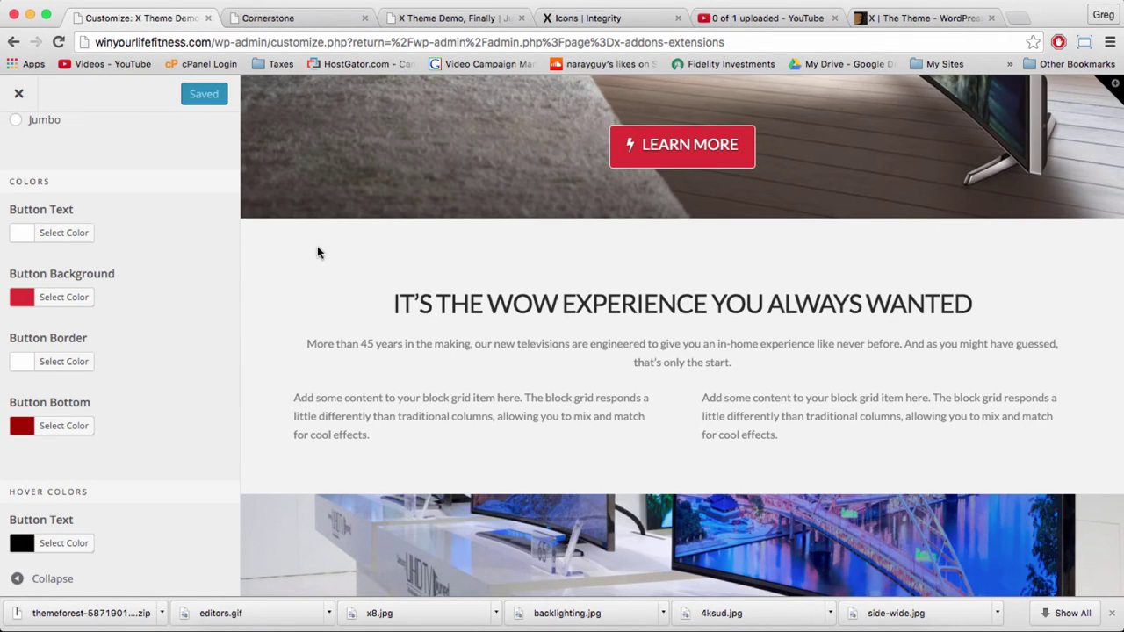
pyautogui.click(752, 19)
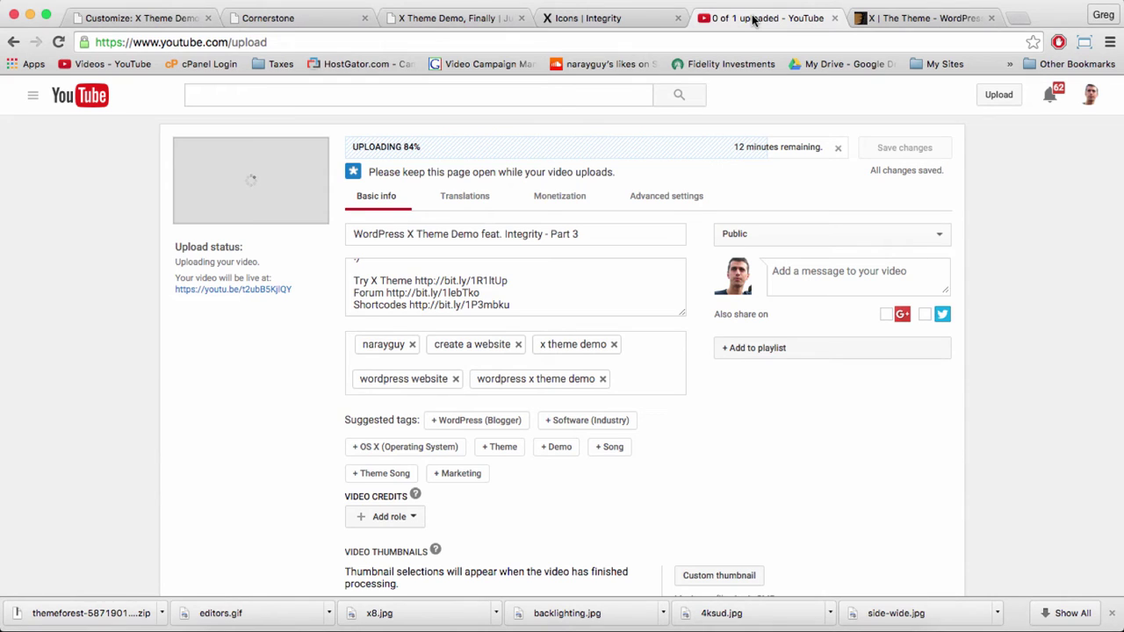
pyautogui.press('super+1')
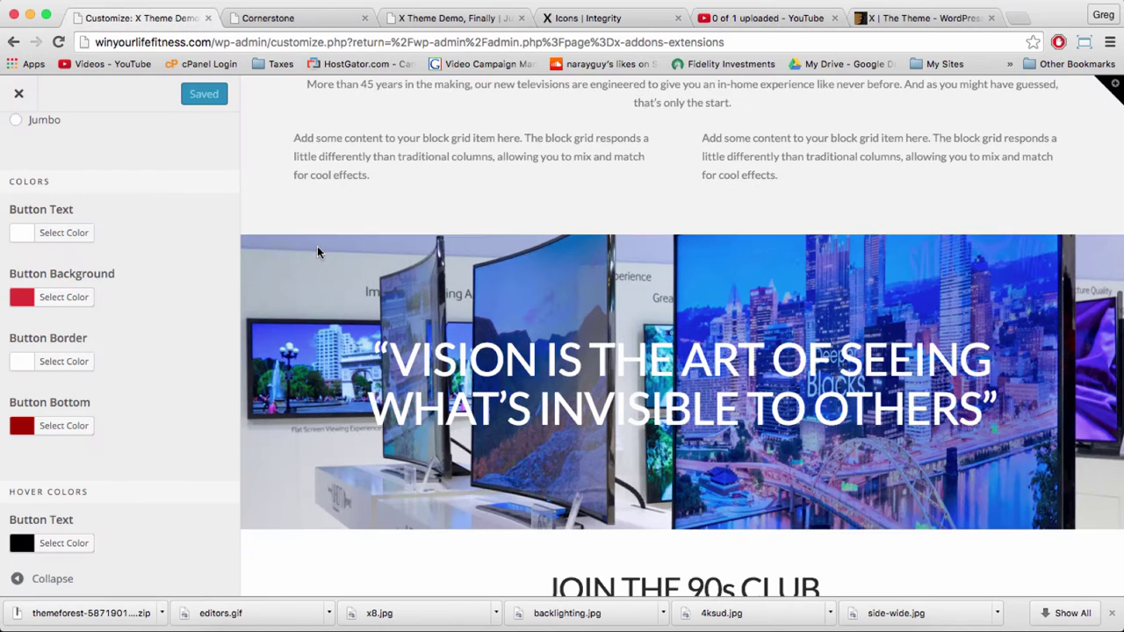
pyautogui.scroll(-5, 317, 252)
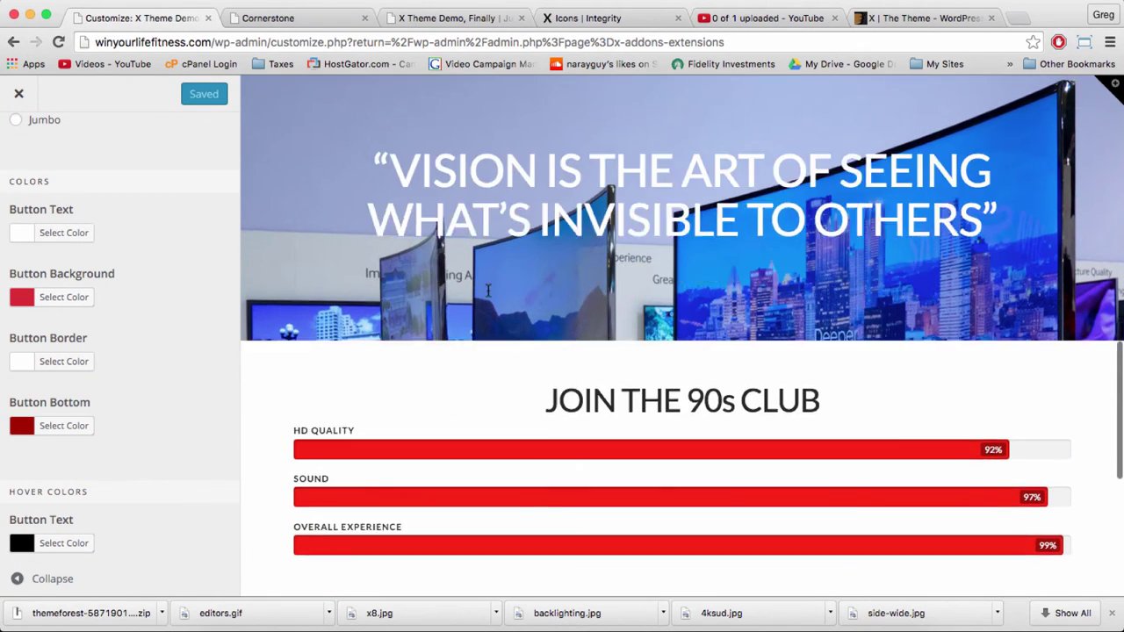
pyautogui.scroll(-2, 488, 290)
pyautogui.scroll(-1, 488, 290)
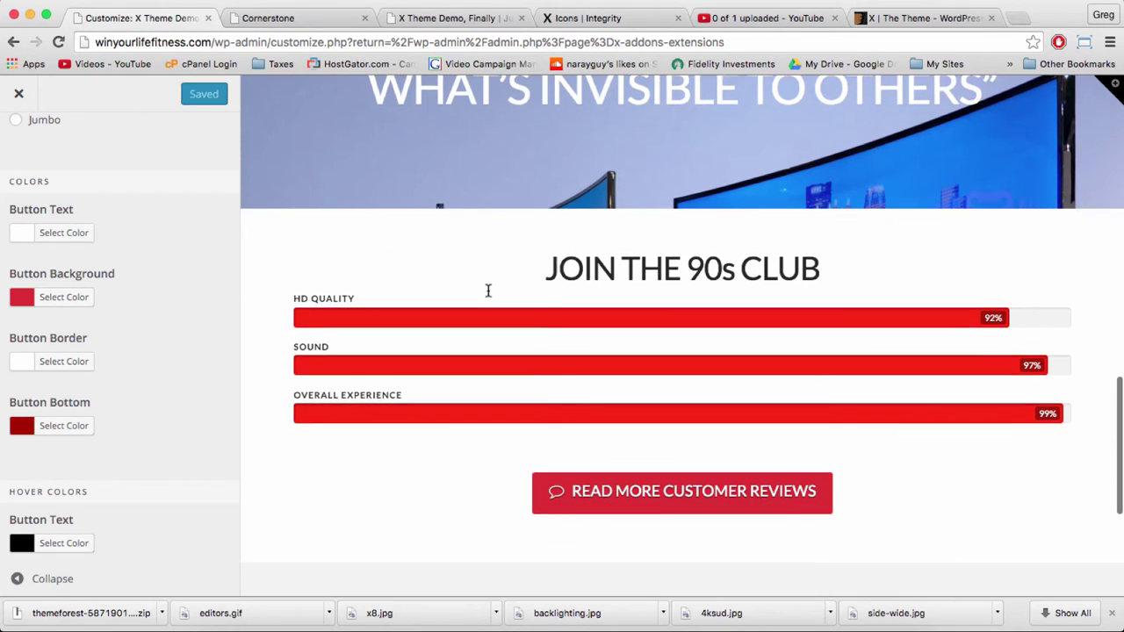
pyautogui.scroll(-5, 488, 290)
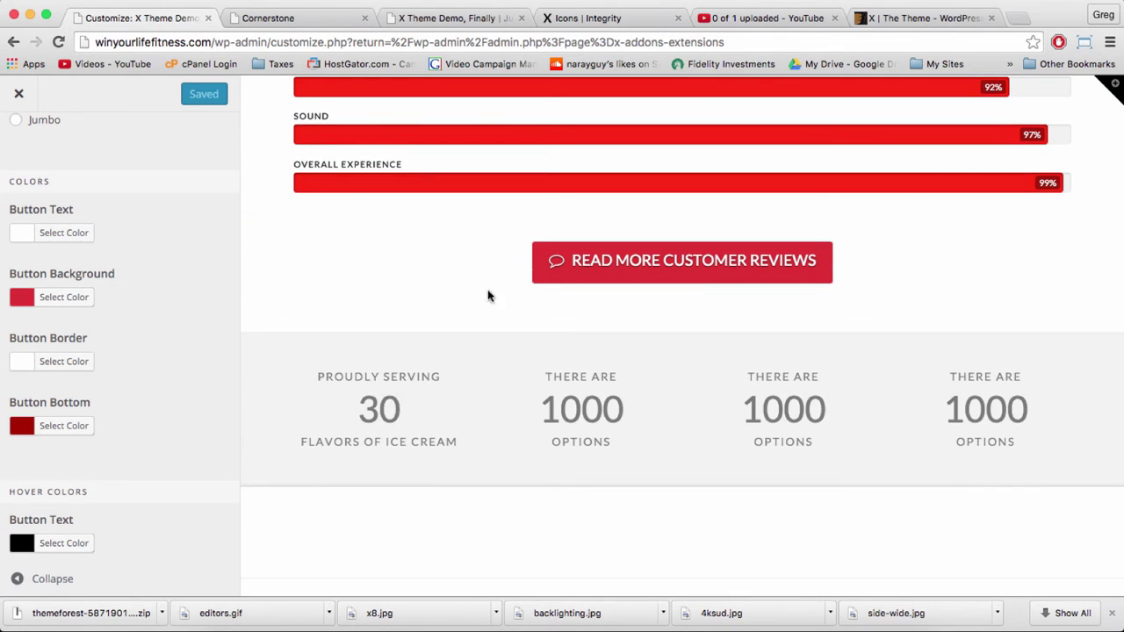
pyautogui.scroll(3, 119, 191)
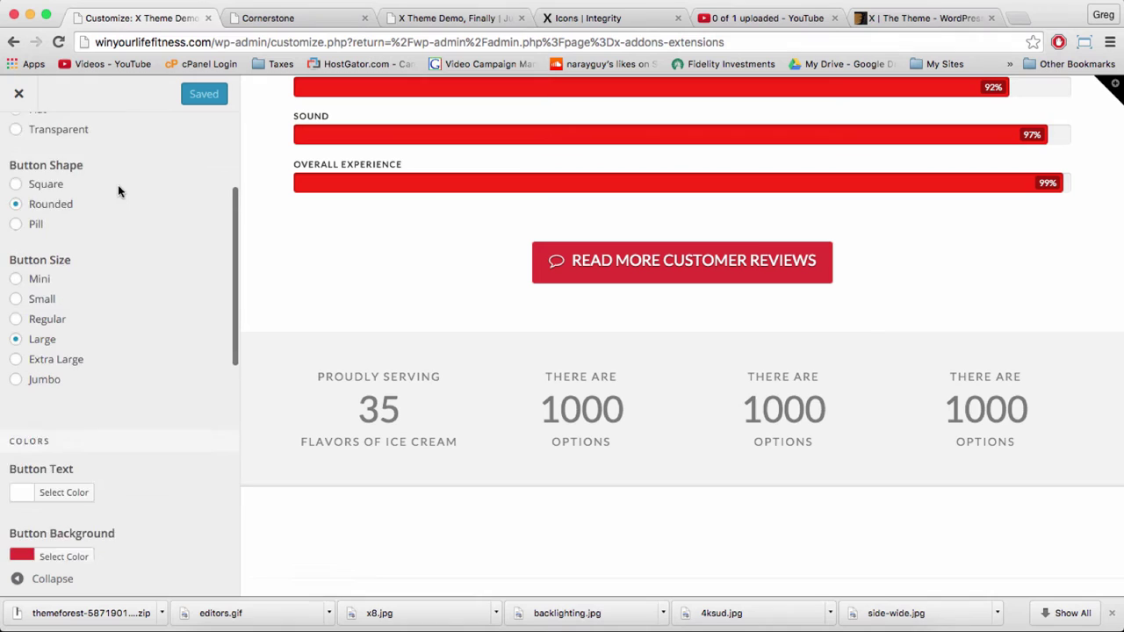
pyautogui.scroll(3, 117, 184)
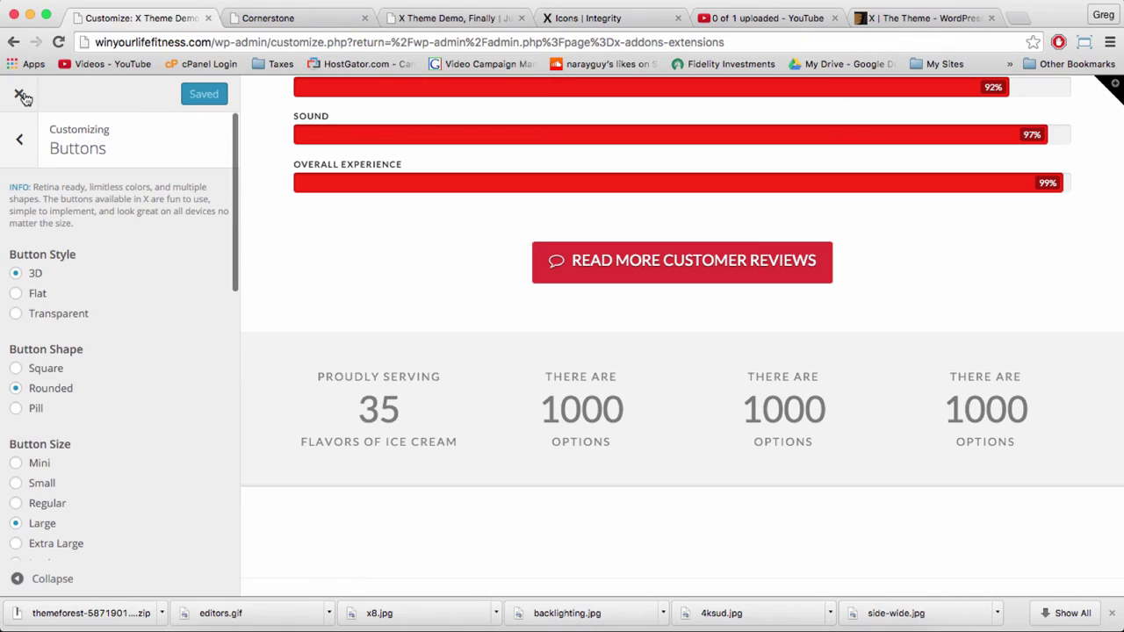
pyautogui.click(22, 142)
# Open blank lines inside the CSS rule and select 'button' in the .clear-button selector.
pyautogui.scroll(-3, 78, 371)
pyautogui.click(89, 303)
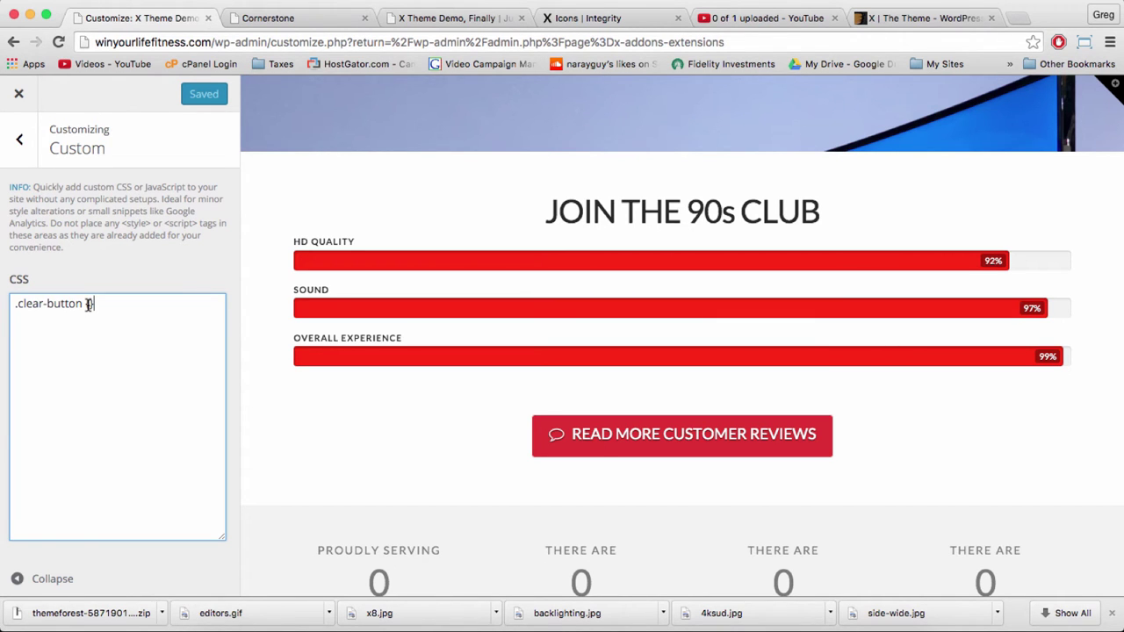
pyautogui.press('Return')
pyautogui.press('Return')
pyautogui.press('Return')
pyautogui.press('Return')
pyautogui.click(31, 317)
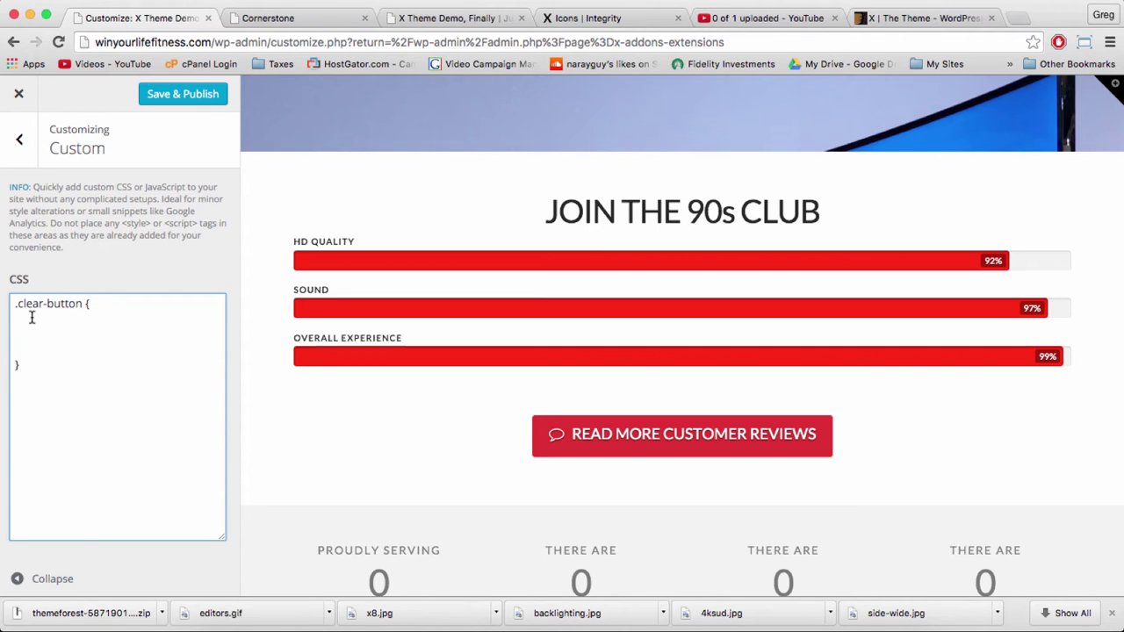
pyautogui.click(25, 320)
pyautogui.click(59, 303)
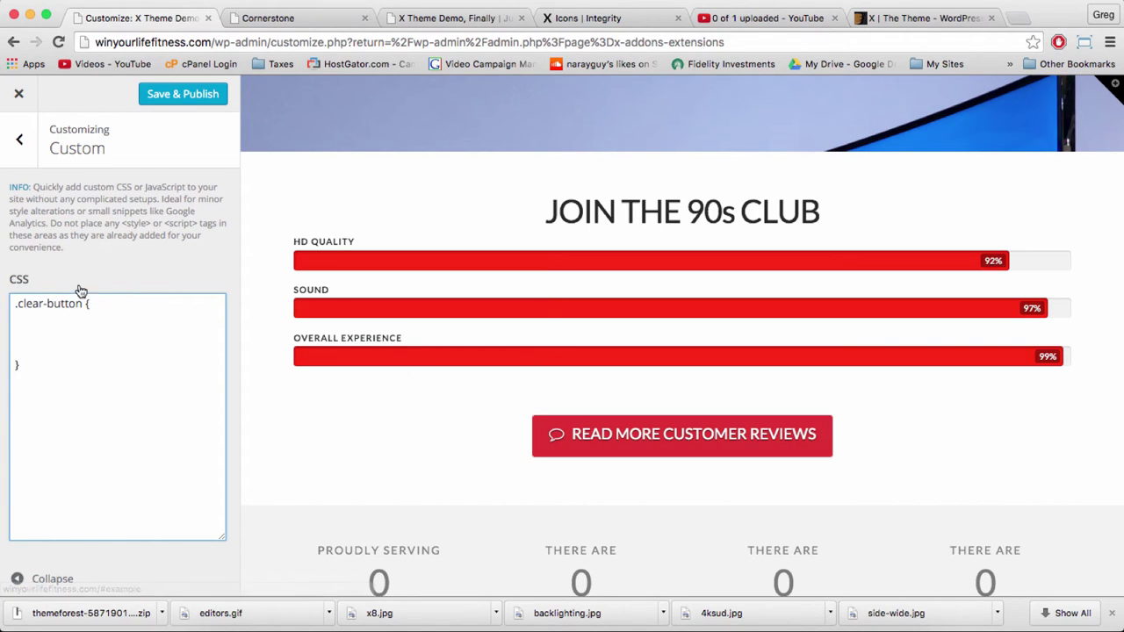
pyautogui.doubleClick(30, 303)
pyautogui.click(76, 305)
pyautogui.doubleClick(76, 304)
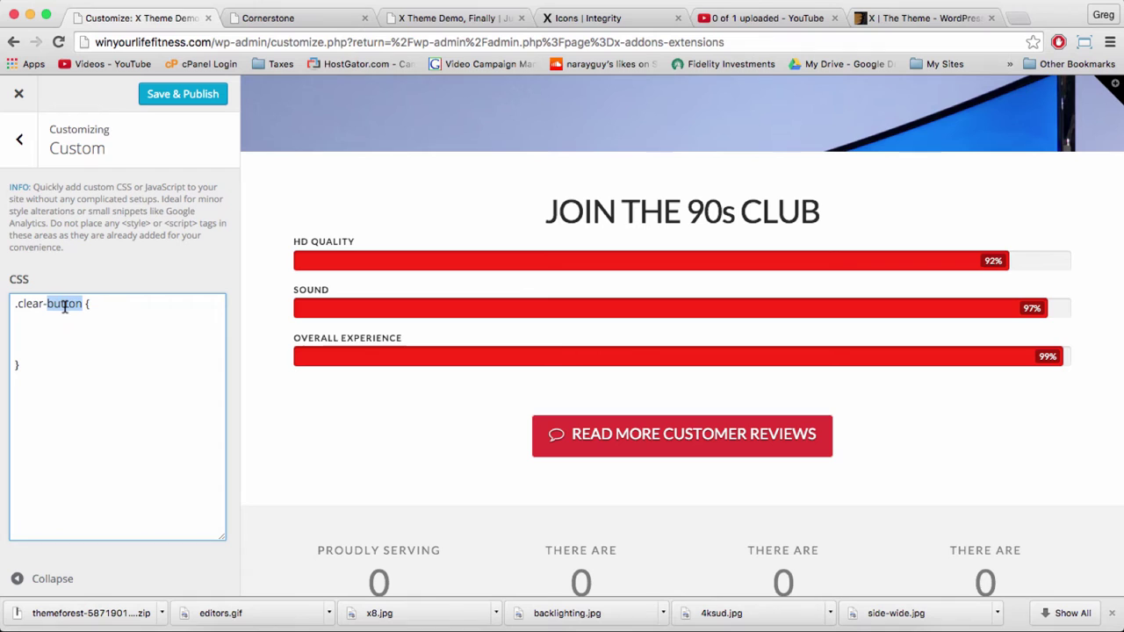
# Rename the selector to '.clear-btn' to match the reviews button's class in Cornerstone.
pyautogui.click(298, 18)
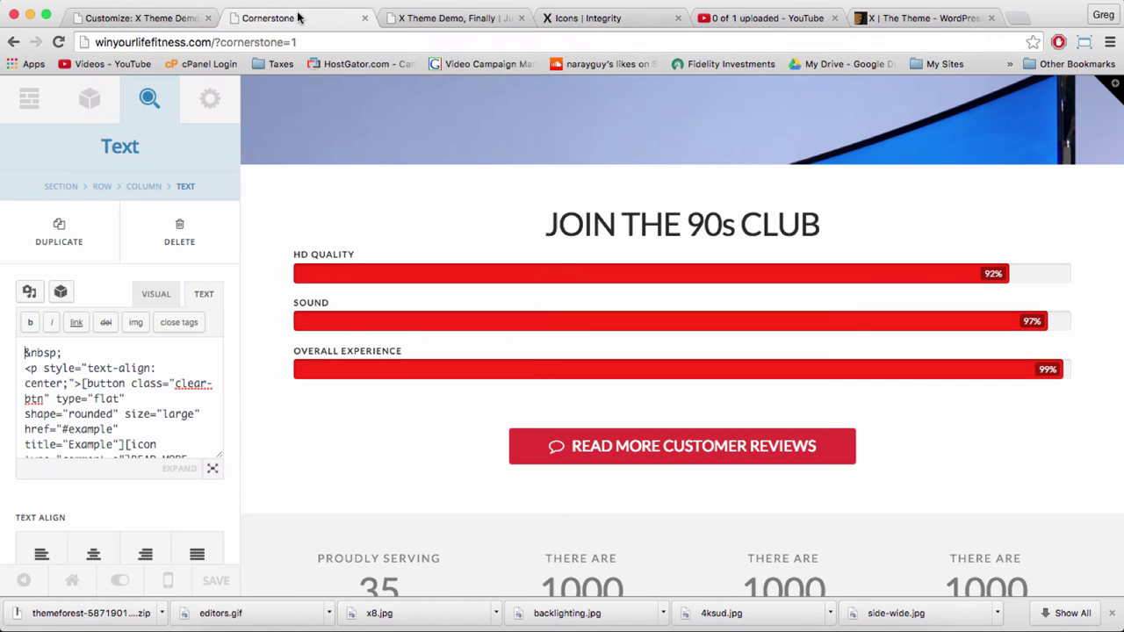
pyautogui.click(113, 14)
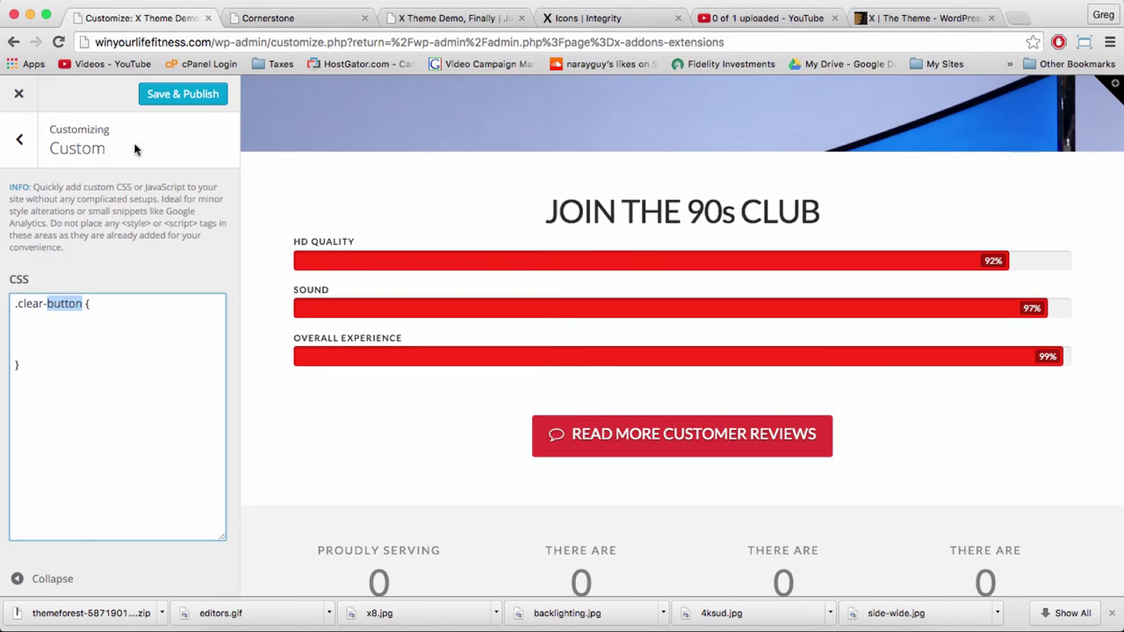
pyautogui.write('btn')
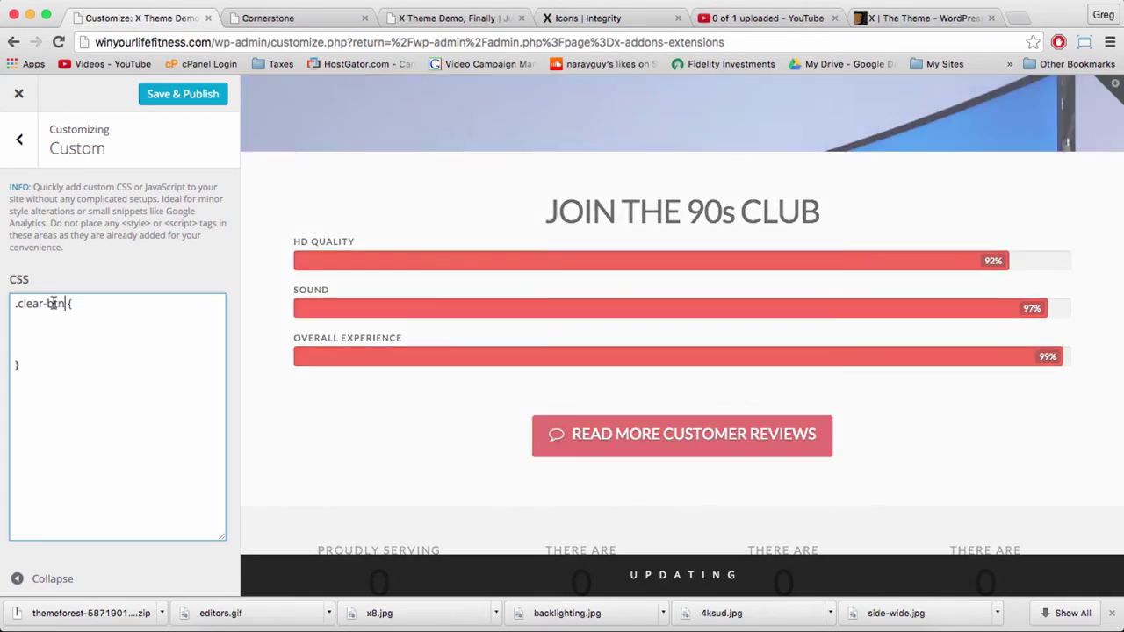
pyautogui.click(68, 328)
pyautogui.click(264, 21)
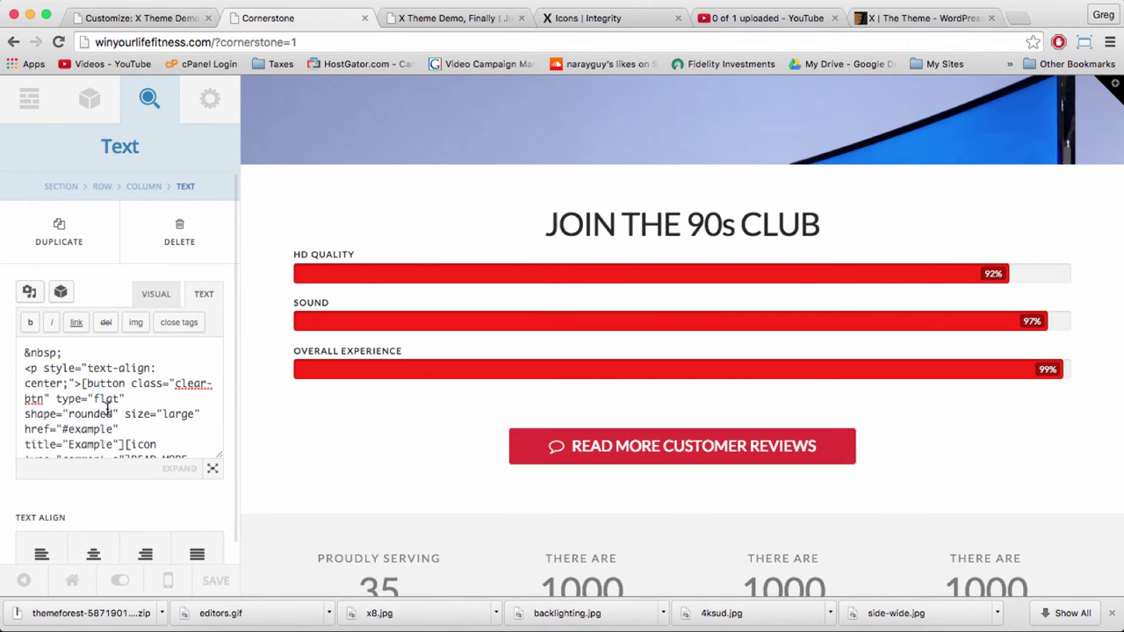
pyautogui.doubleClick(32, 398)
pyautogui.keyDown('shift'); pyautogui.click(191, 383); pyautogui.keyUp('shift')
pyautogui.click(118, 17)
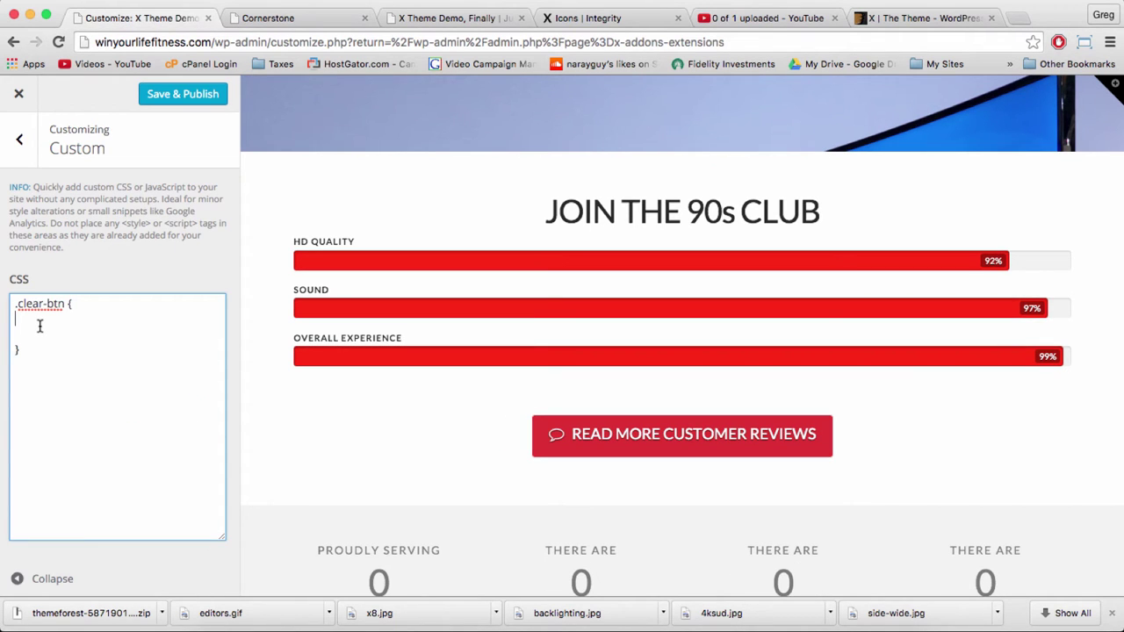
# Type the declaration 'border: 1px solid grey' into the .clear-btn rule.
pyautogui.write('border')
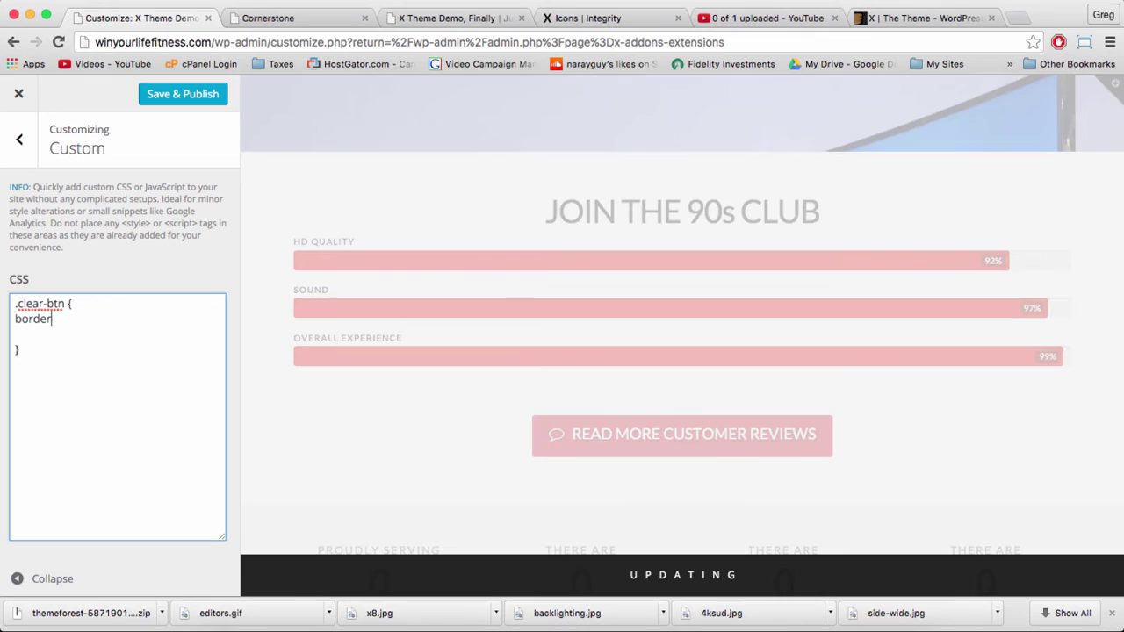
pyautogui.write(':')
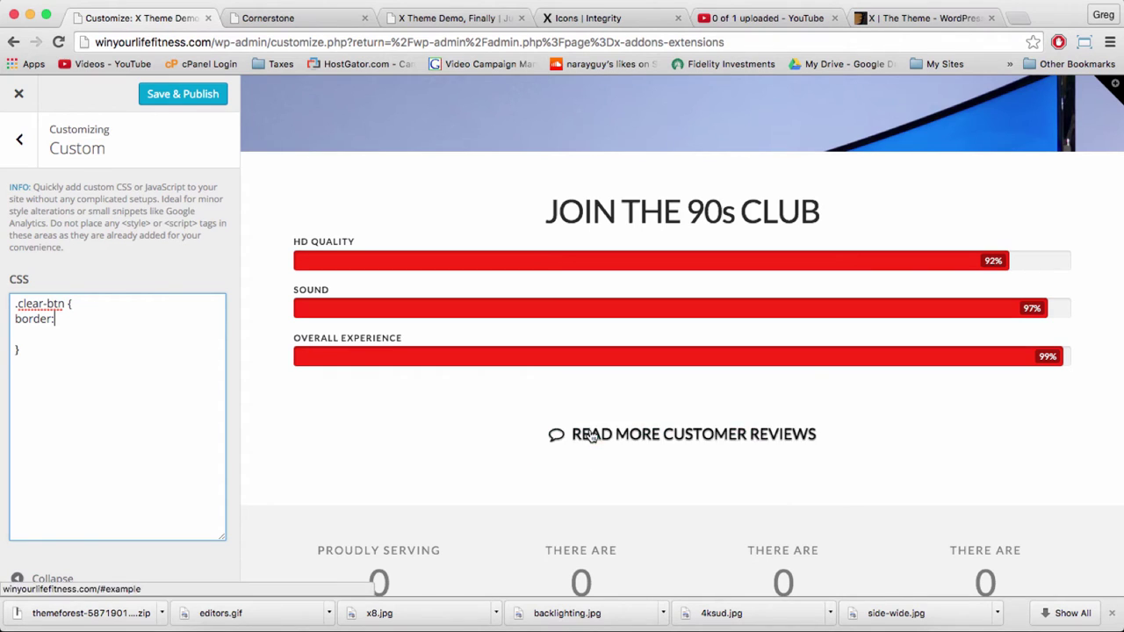
pyautogui.write('1')
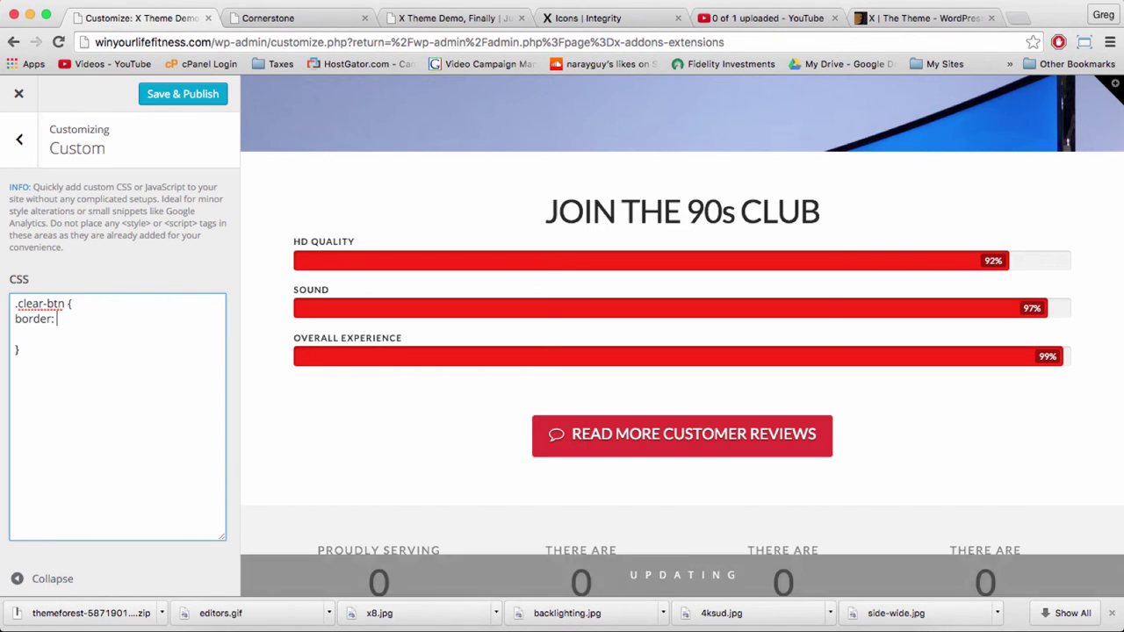
pyautogui.write('px solid')
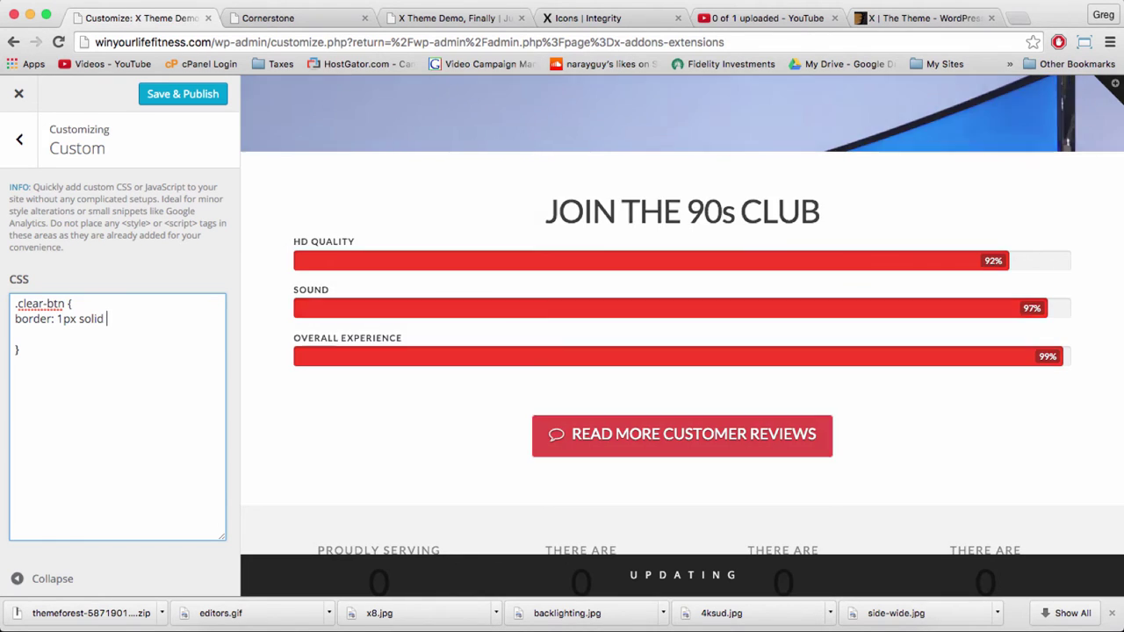
pyautogui.write(' grey;')
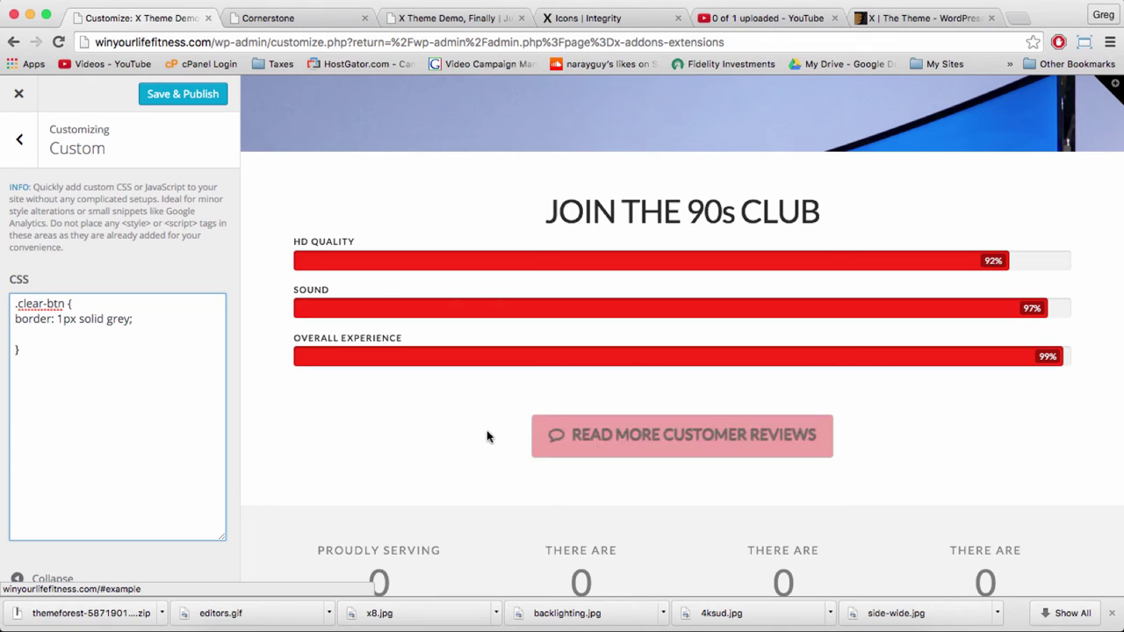
# Add a .clear-btn:hover rule holding a copy of the 'border: 1px solid grey;' declaration.
pyautogui.press('Return')
pyautogui.press('Return')
pyautogui.press('Return')
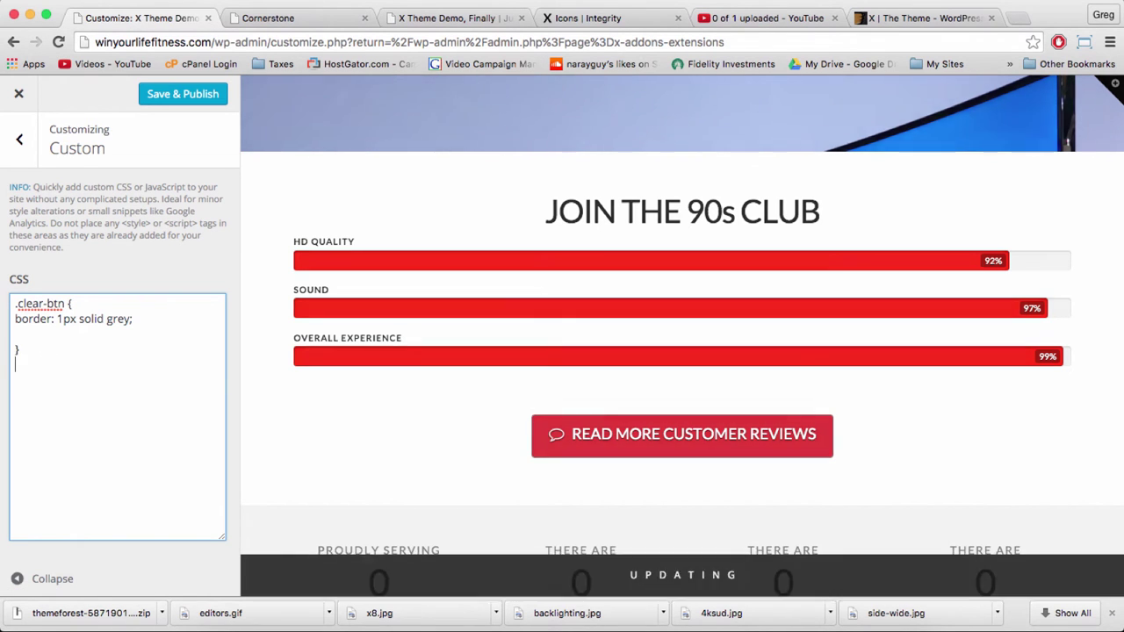
pyautogui.write('.clear')
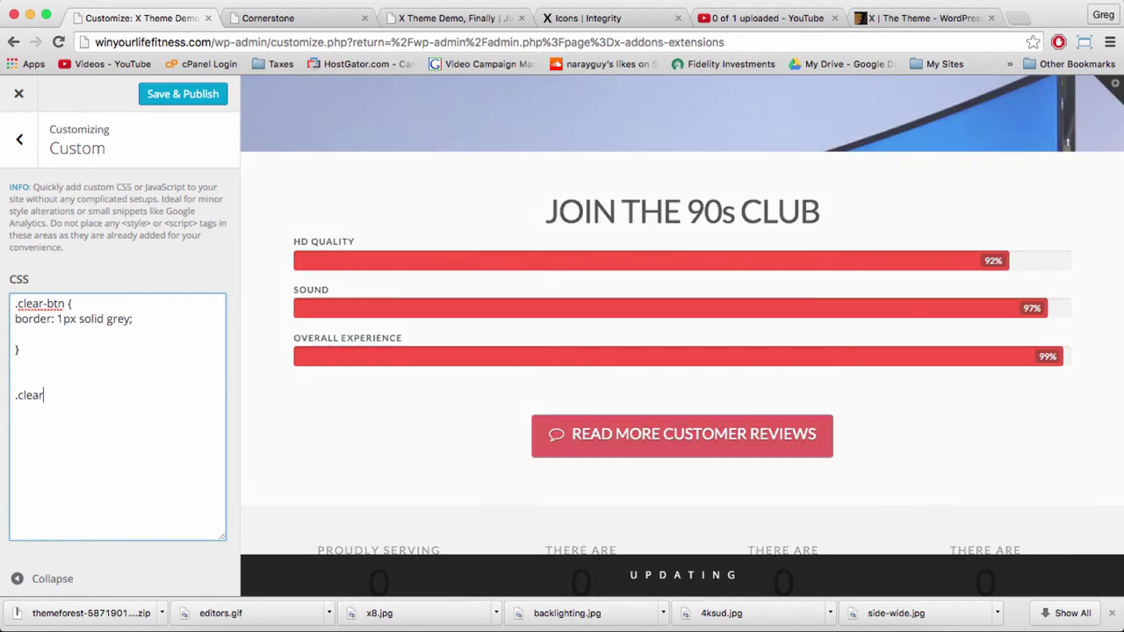
pyautogui.write('-btn')
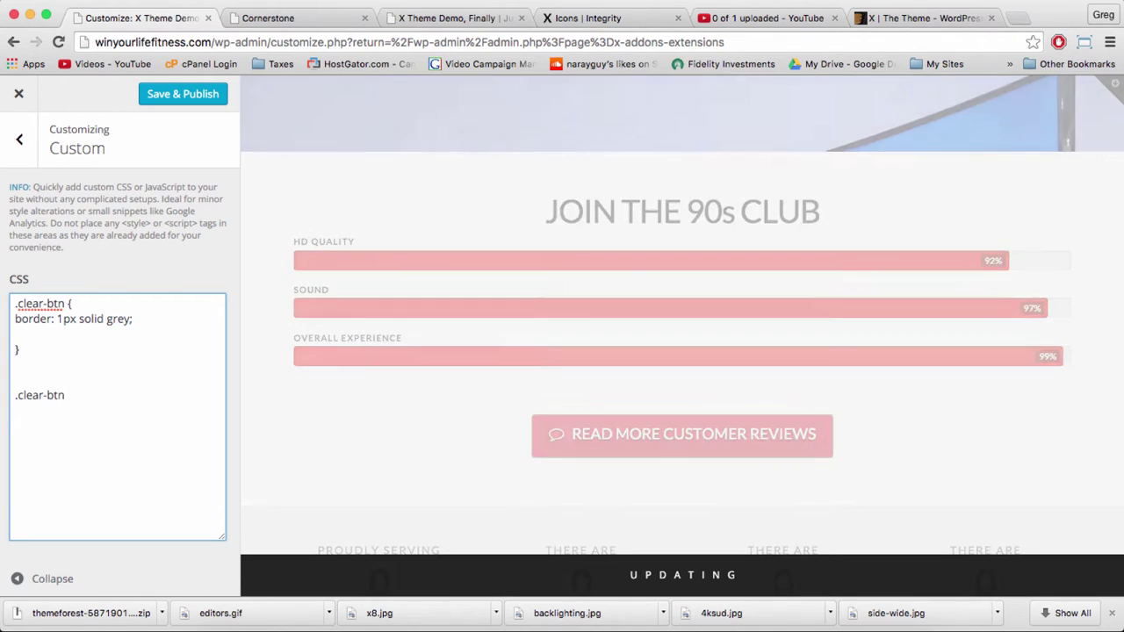
pyautogui.write(':')
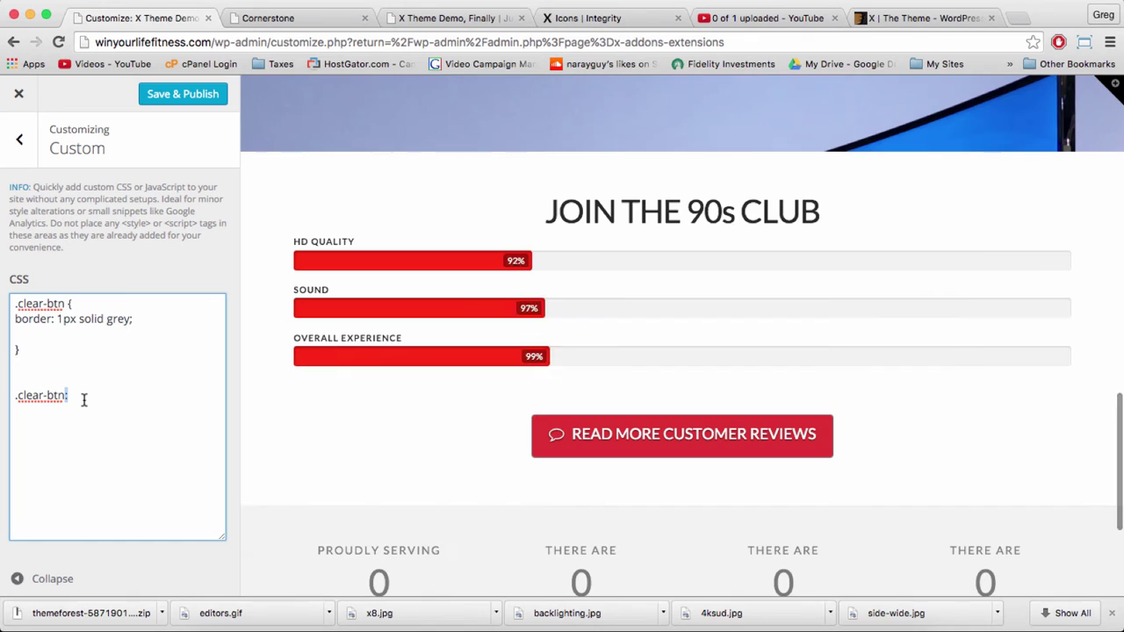
pyautogui.write('hove')
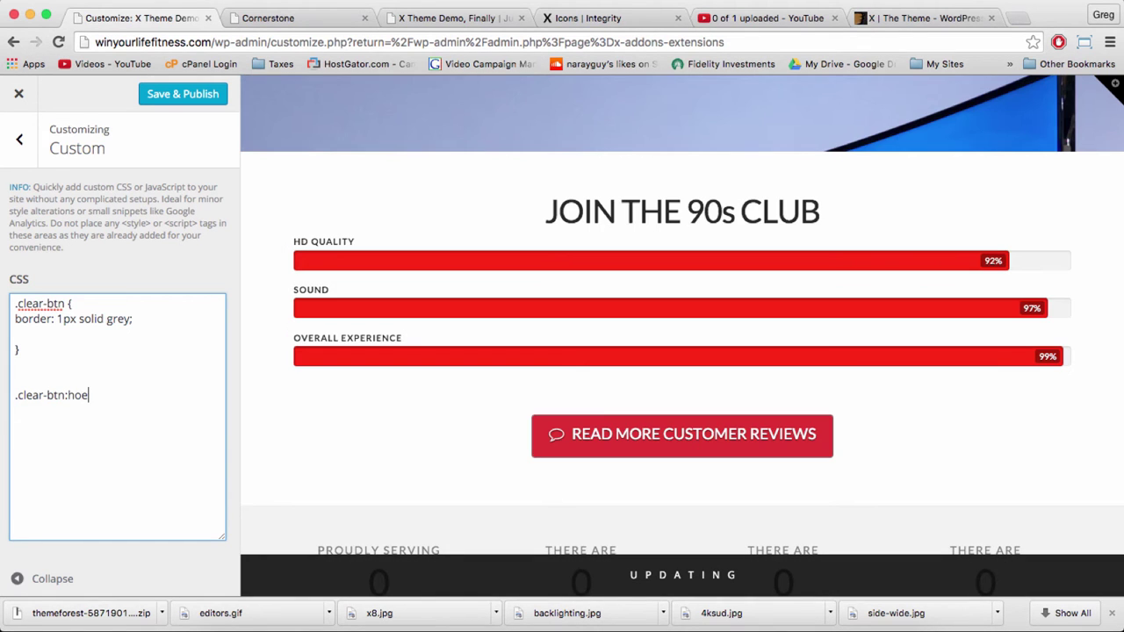
pyautogui.write('r {')
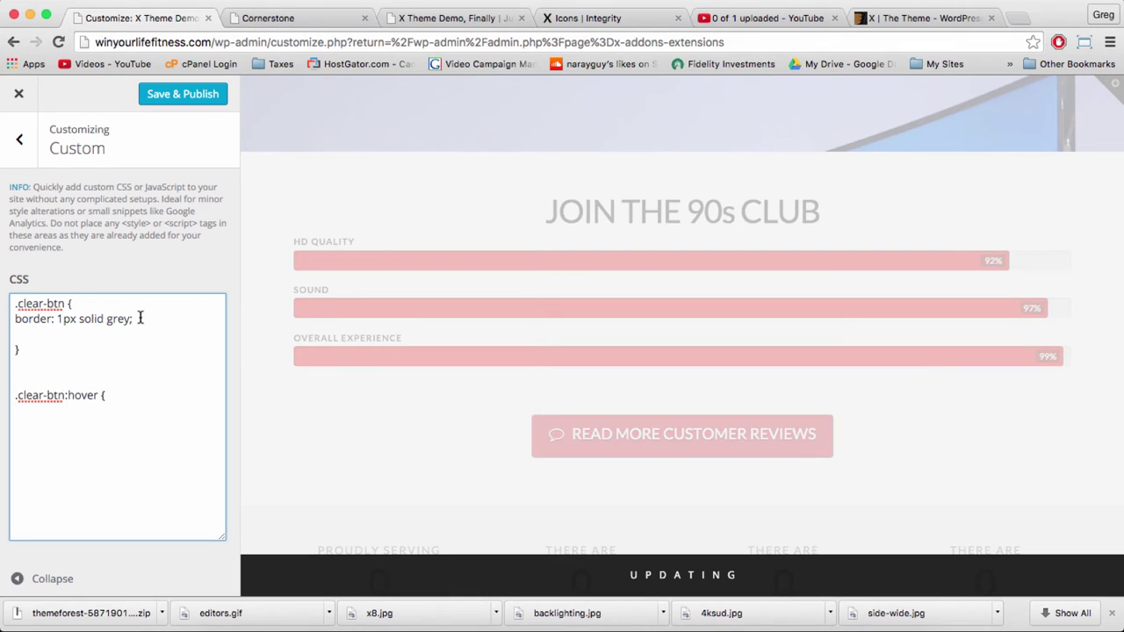
pyautogui.moveTo(135, 319); pyautogui.dragTo(14, 318)
pyautogui.hotkey('ctrl', 'c')
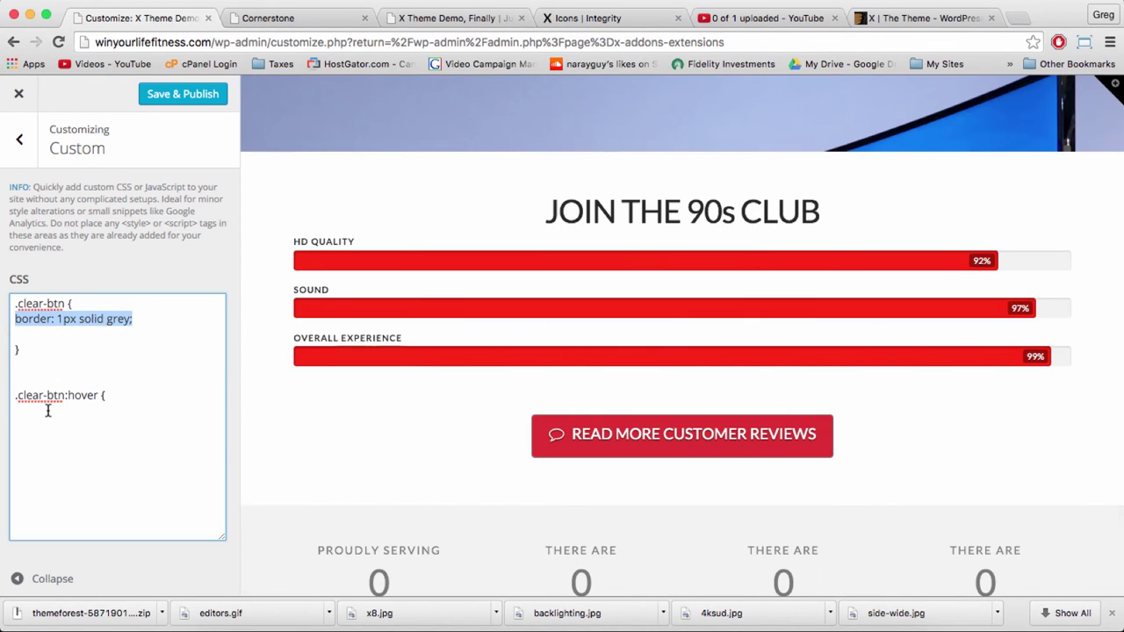
pyautogui.click(48, 411)
pyautogui.hotkey('ctrl', 'v')
pyautogui.press('Return')
pyautogui.press('Return')
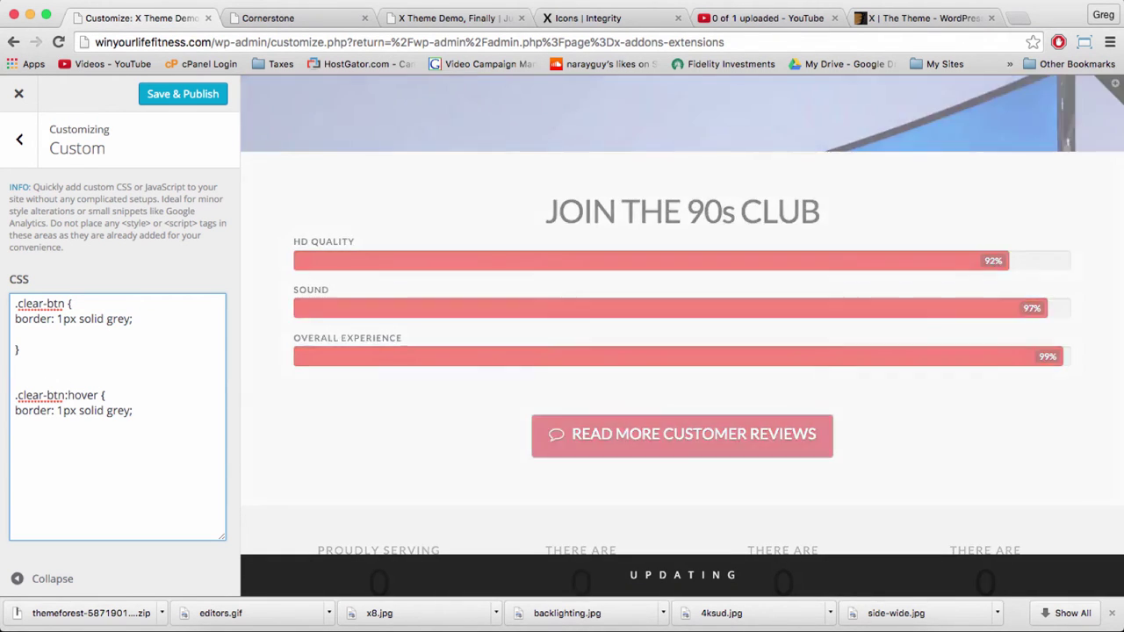
pyautogui.write('}')
pyautogui.doubleClick(85, 395)
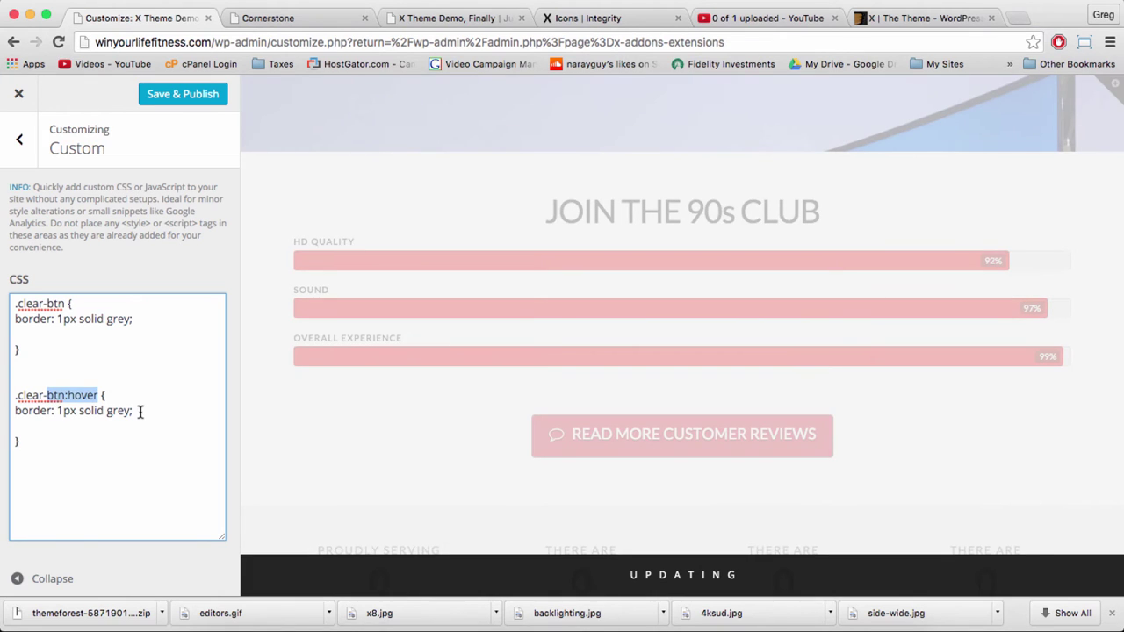
pyautogui.click(137, 411)
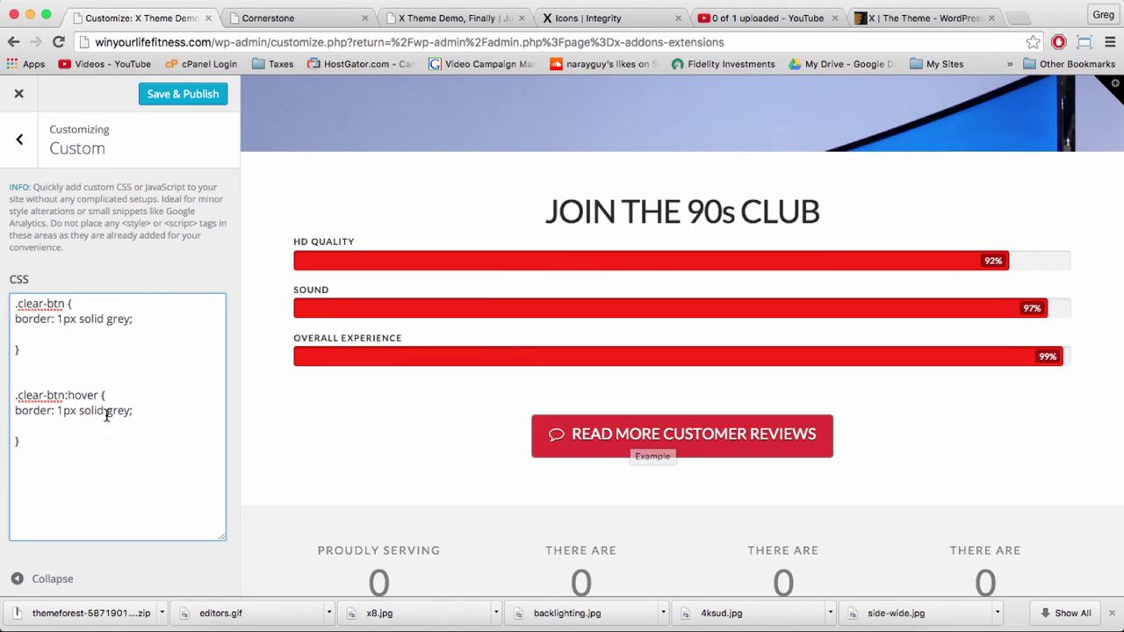
# Change the border width from 1px to 3px in both the .clear-btn and .clear-btn:hover rules.
pyautogui.click(58, 318)
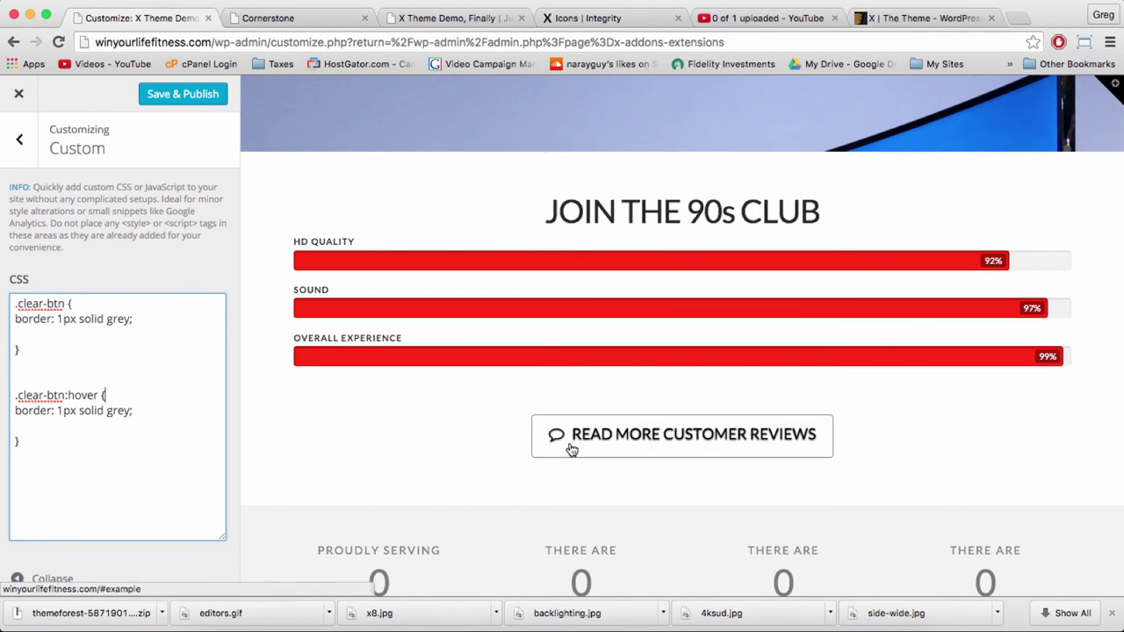
pyautogui.click(61, 320)
pyautogui.press('BackSpace')
pyautogui.write('3')
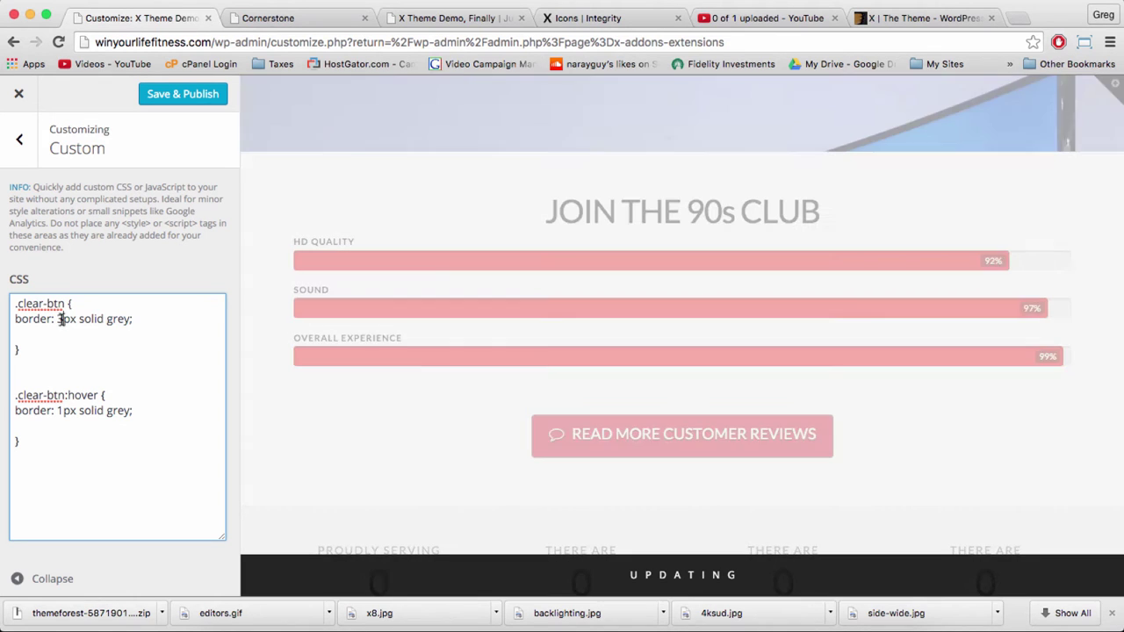
pyautogui.click(64, 412)
pyautogui.press('BackSpace')
pyautogui.write('3')
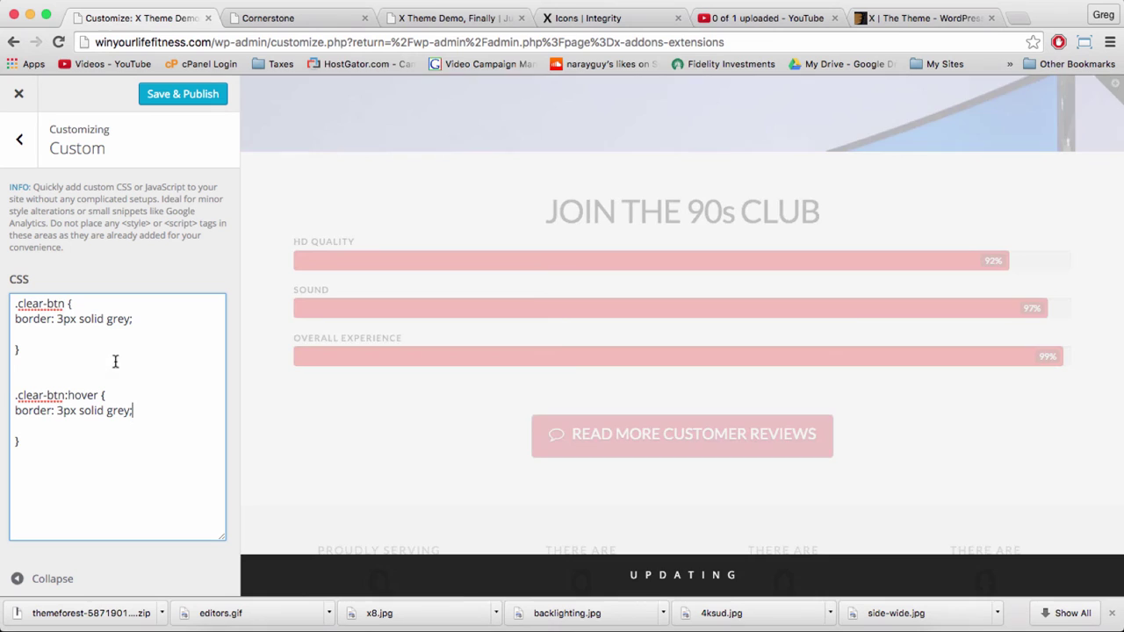
pyautogui.doubleClick(80, 319)
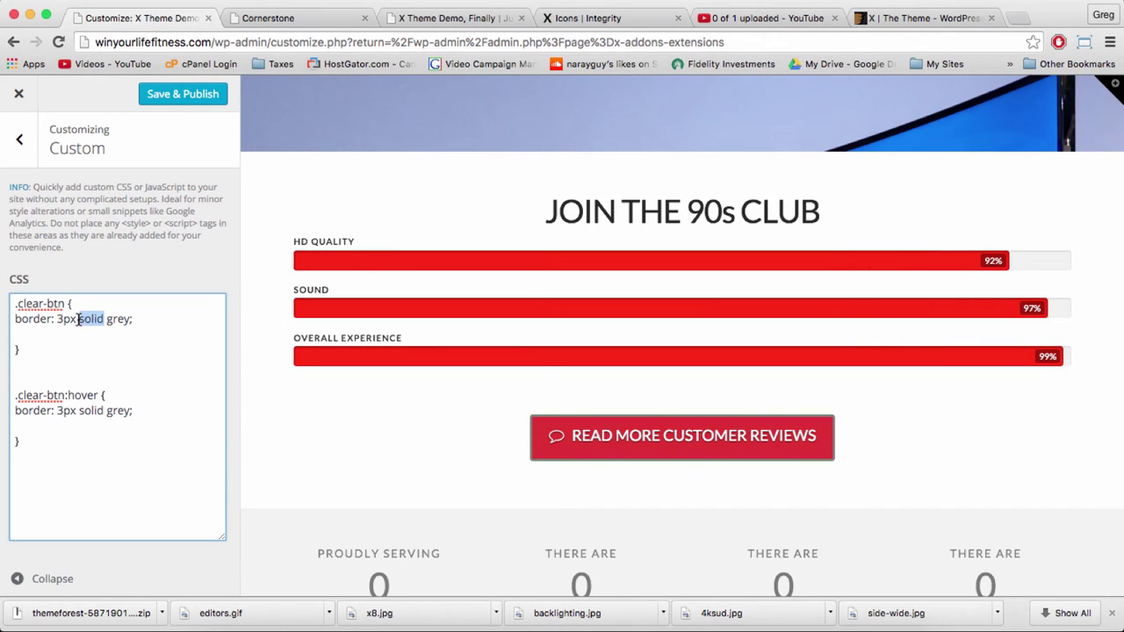
pyautogui.doubleClick(66, 319)
pyautogui.doubleClick(91, 320)
pyautogui.click(132, 320)
pyautogui.click(126, 321)
pyautogui.click(59, 318)
pyautogui.press('Down')
pyautogui.write('color')
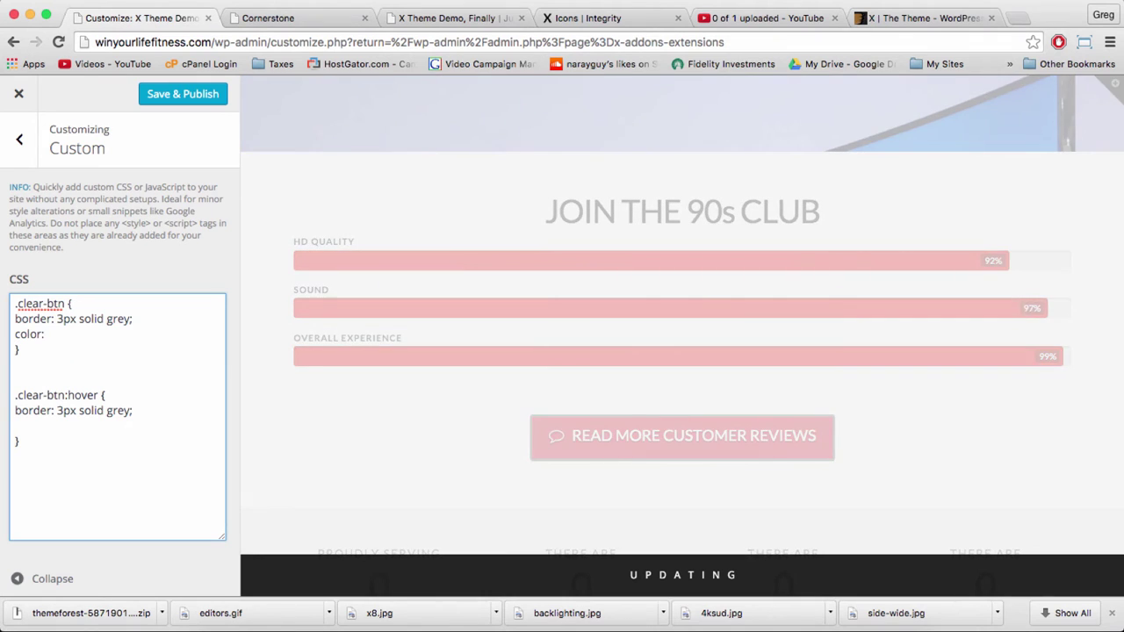
pyautogui.write(': b')
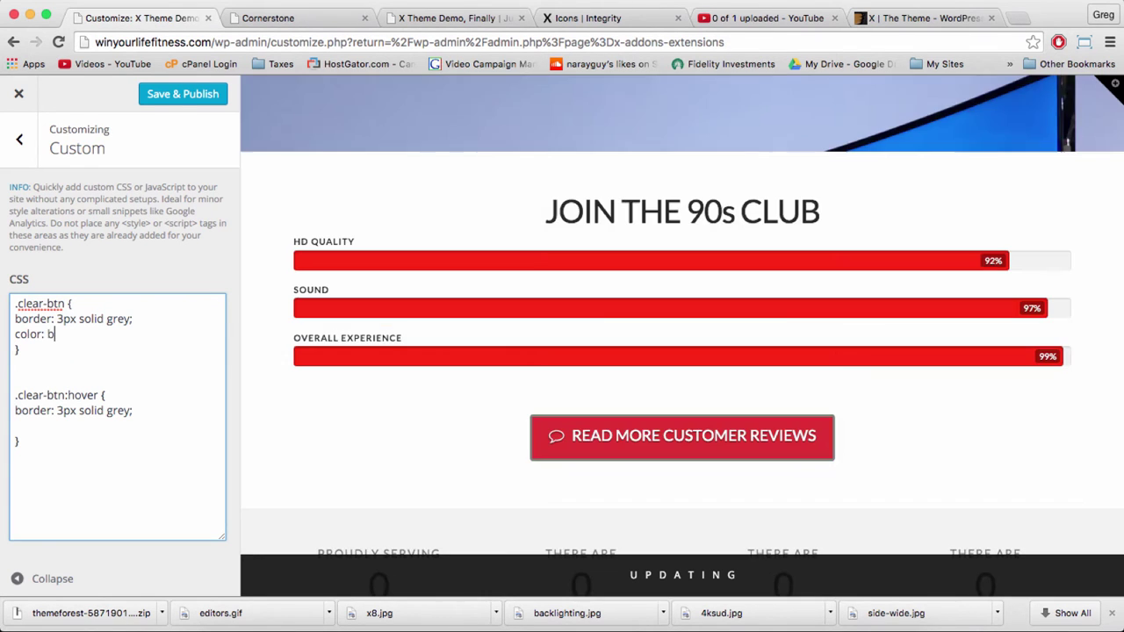
pyautogui.write('lack;')
pyautogui.click(106, 410)
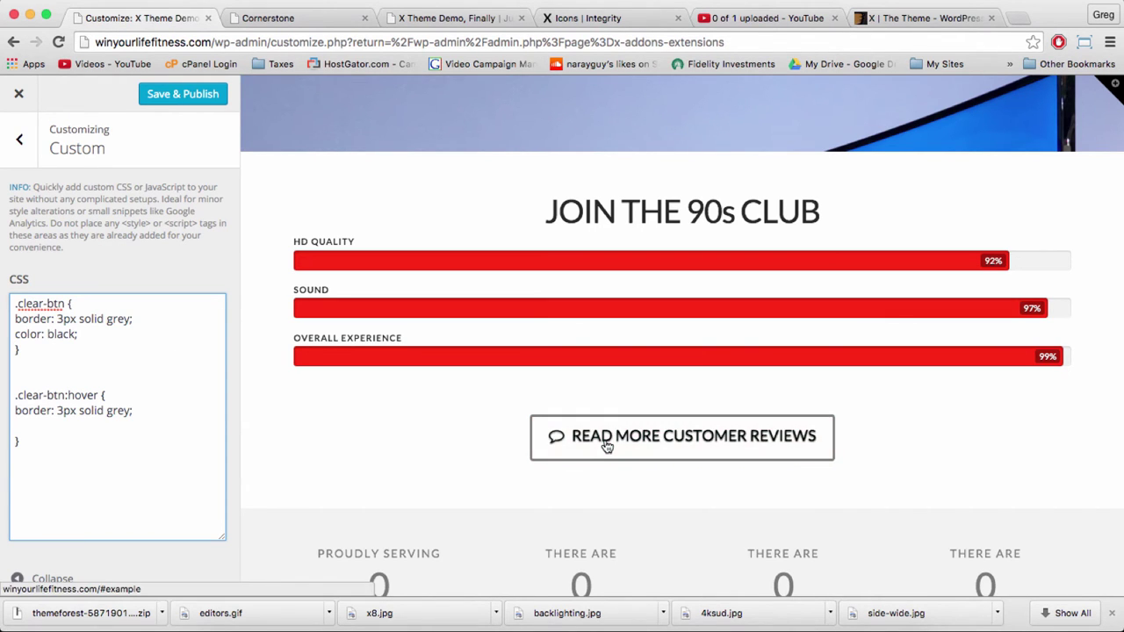
pyautogui.press('super+z')
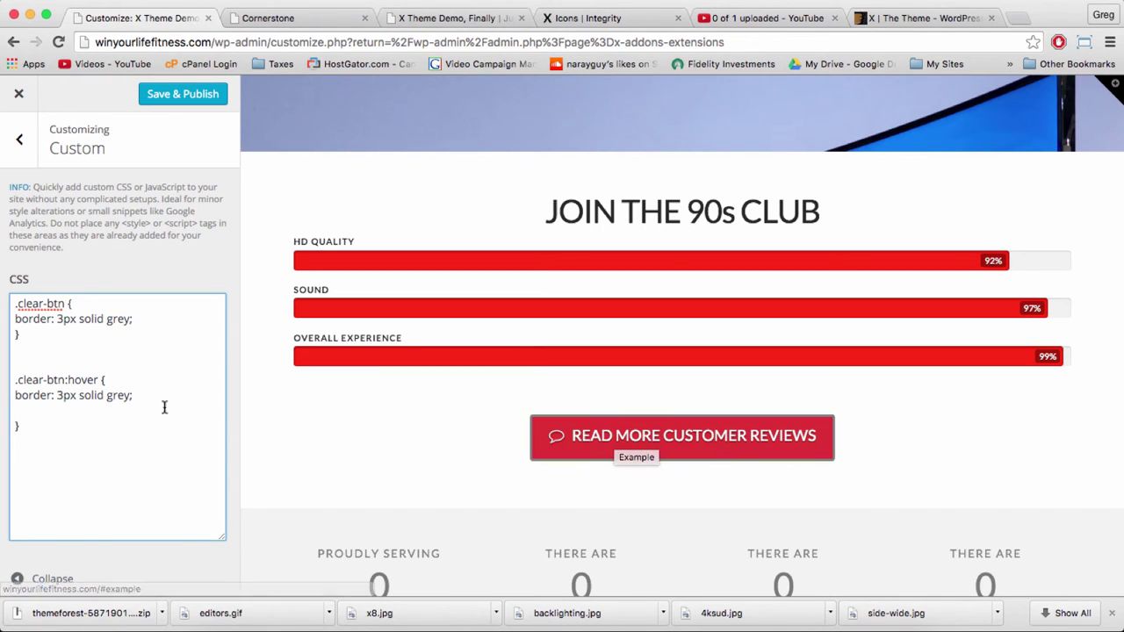
# Type 'text-shadow: none;' into the hover rule, then delete that line again.
pyautogui.click(79, 410)
pyautogui.write('tex')
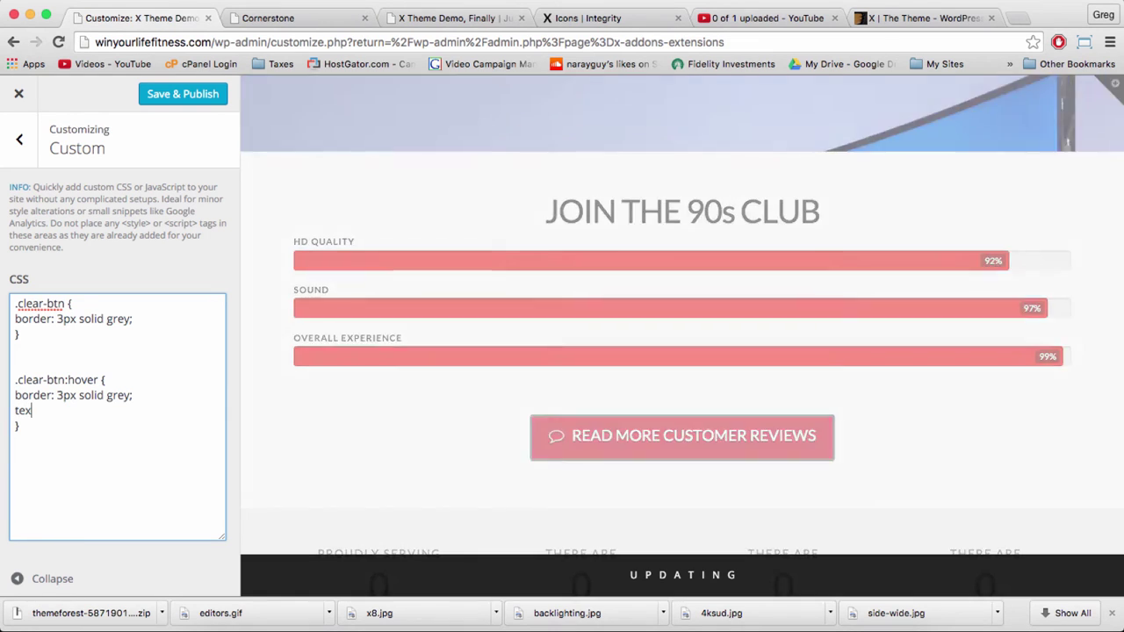
pyautogui.write('t-sh')
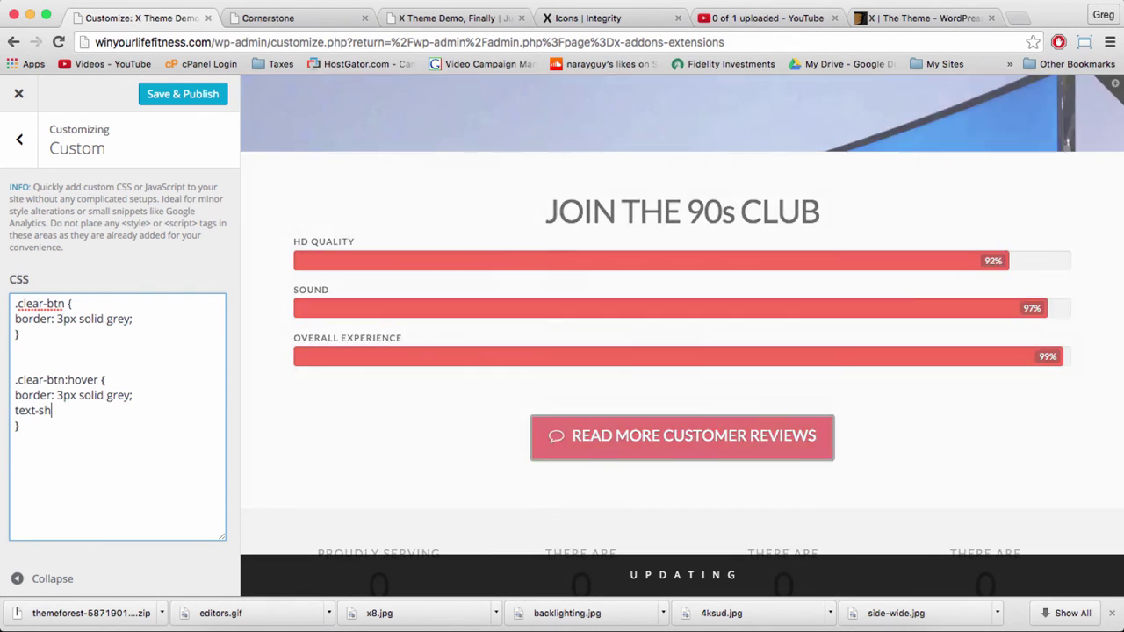
pyautogui.write('adow: none;')
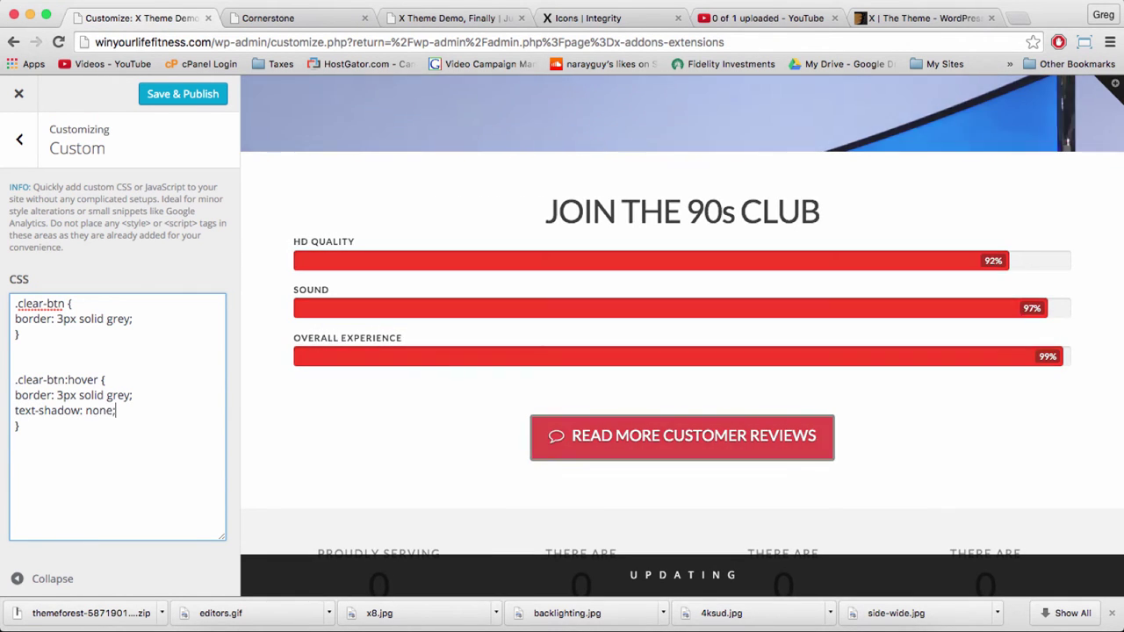
pyautogui.click(56, 432)
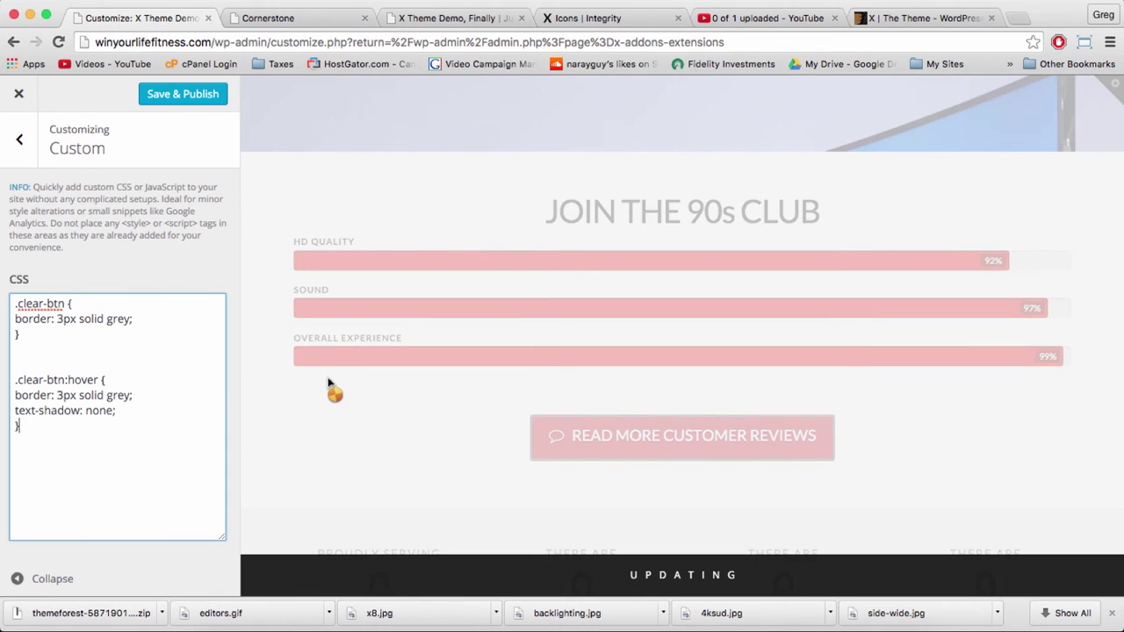
pyautogui.moveTo(117, 410); pyautogui.dragTo(11, 409)
pyautogui.press('BackSpace')
pyautogui.press('BackSpace')
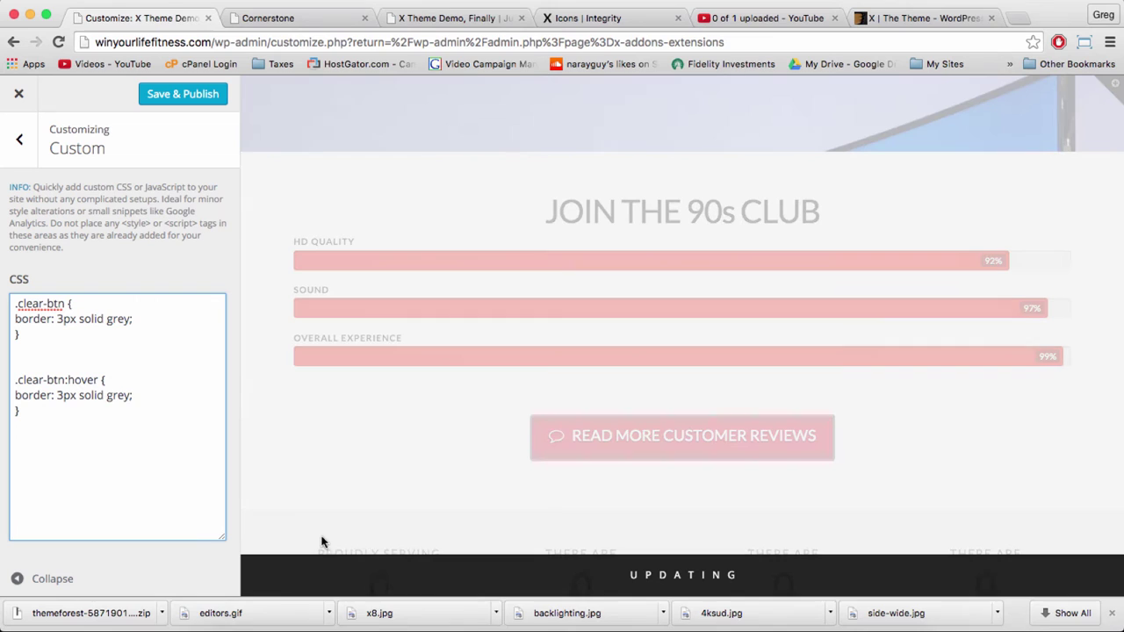
# Add a '.x-btn.x-btn-flat, .x-btn.x-btn-flat:hover' rule from Stickies containing 'text-shadow: none;'.
pyautogui.click(342, 615)
pyautogui.click(161, 455)
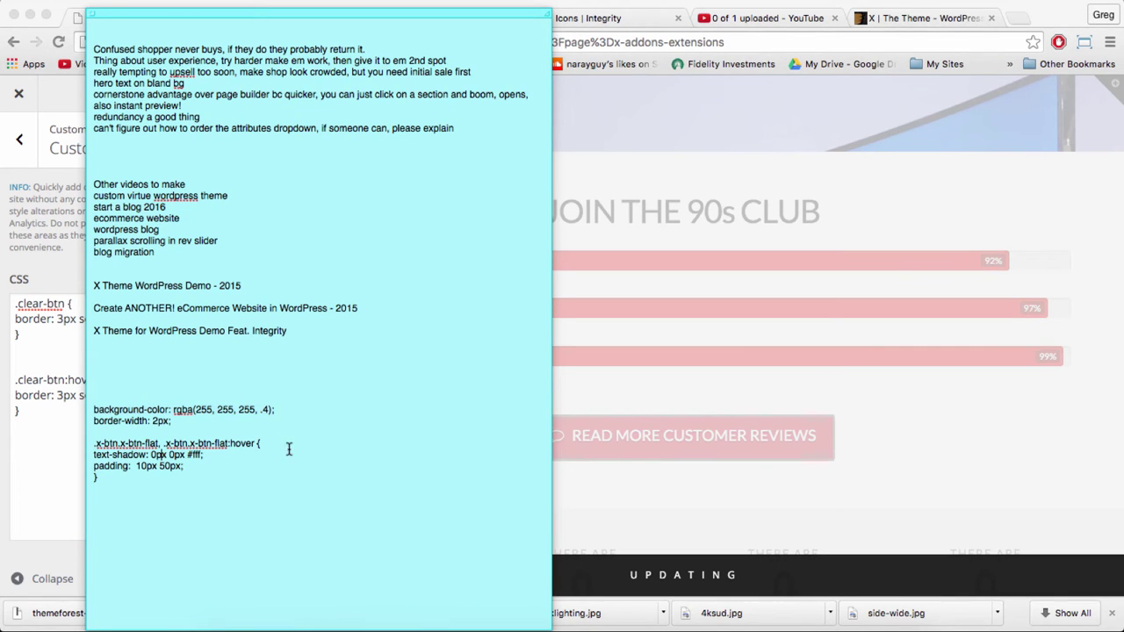
pyautogui.moveTo(279, 442); pyautogui.dragTo(74, 443)
pyautogui.press('super+c')
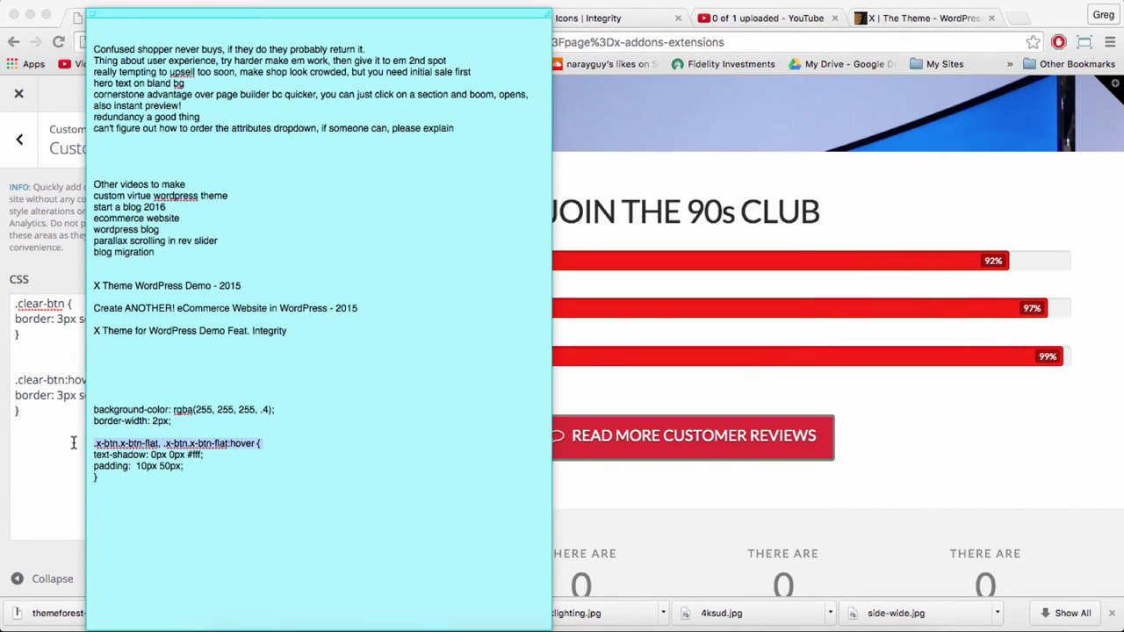
pyautogui.press('super+Tab')
pyautogui.press('Return')
pyautogui.press('Return')
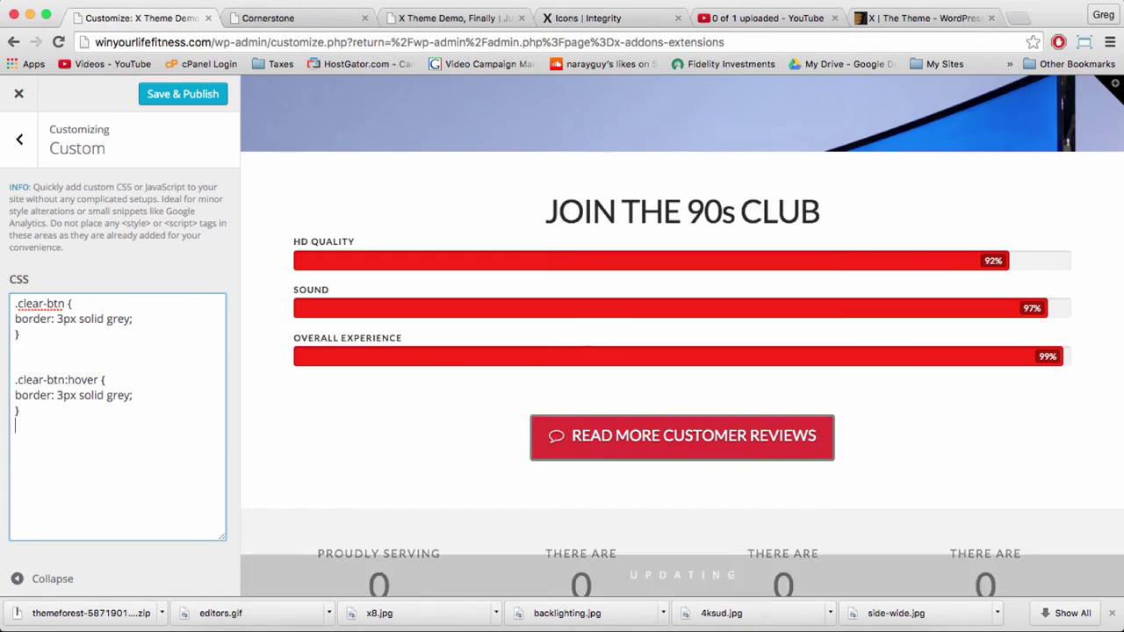
pyautogui.press('super+v')
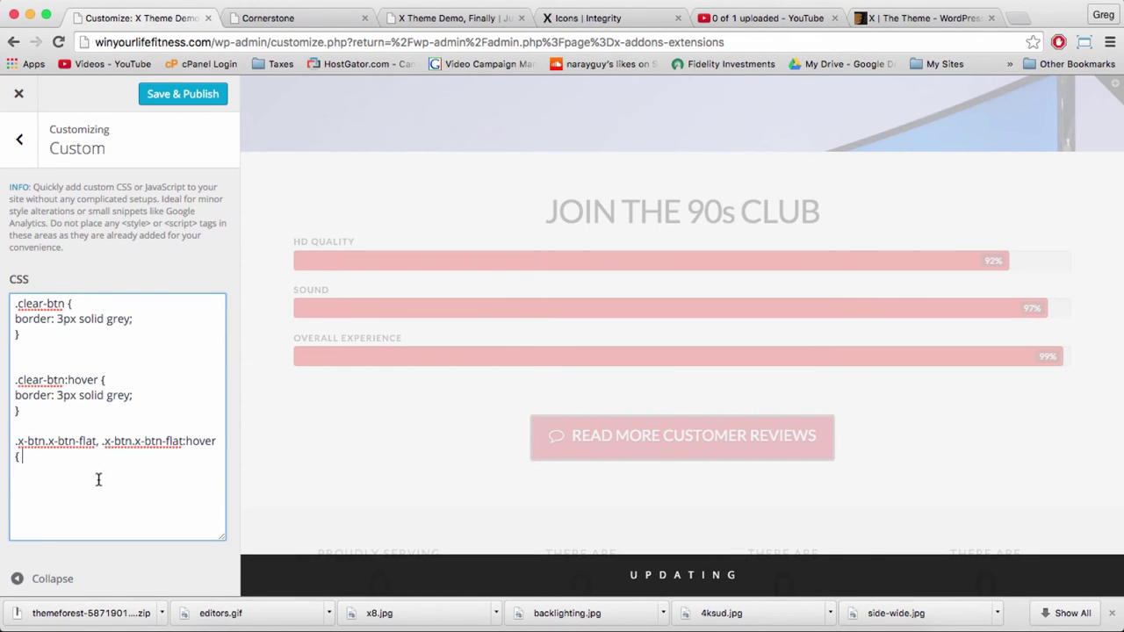
pyautogui.press('Return')
pyautogui.press('Return')
pyautogui.write('}')
pyautogui.click(17, 470)
pyautogui.write('text-sha')
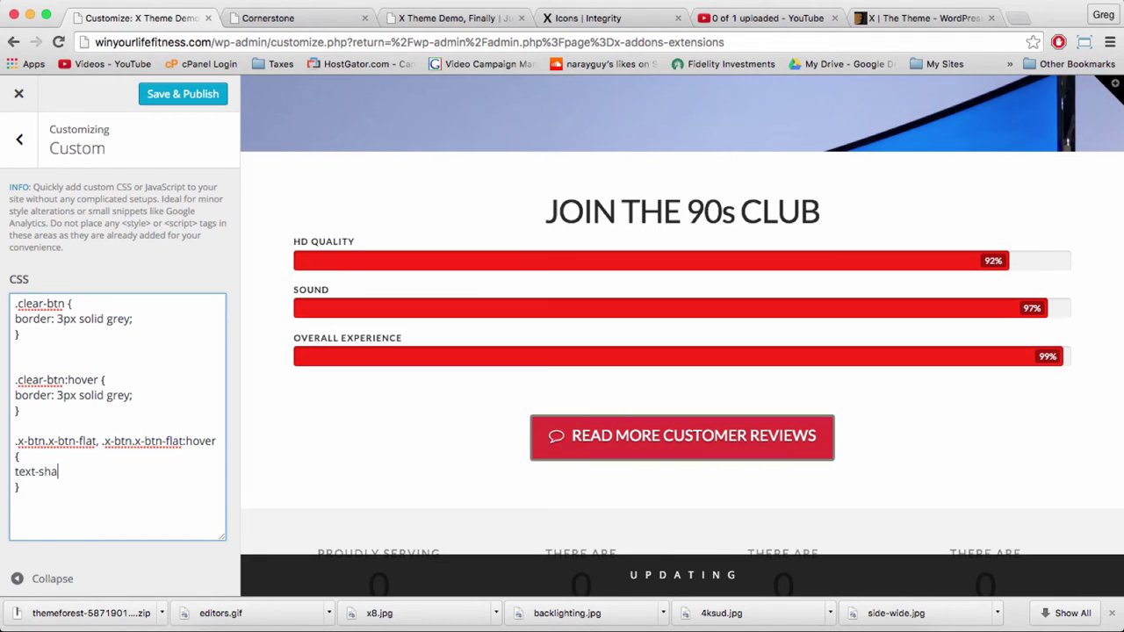
pyautogui.write('dow: none;')
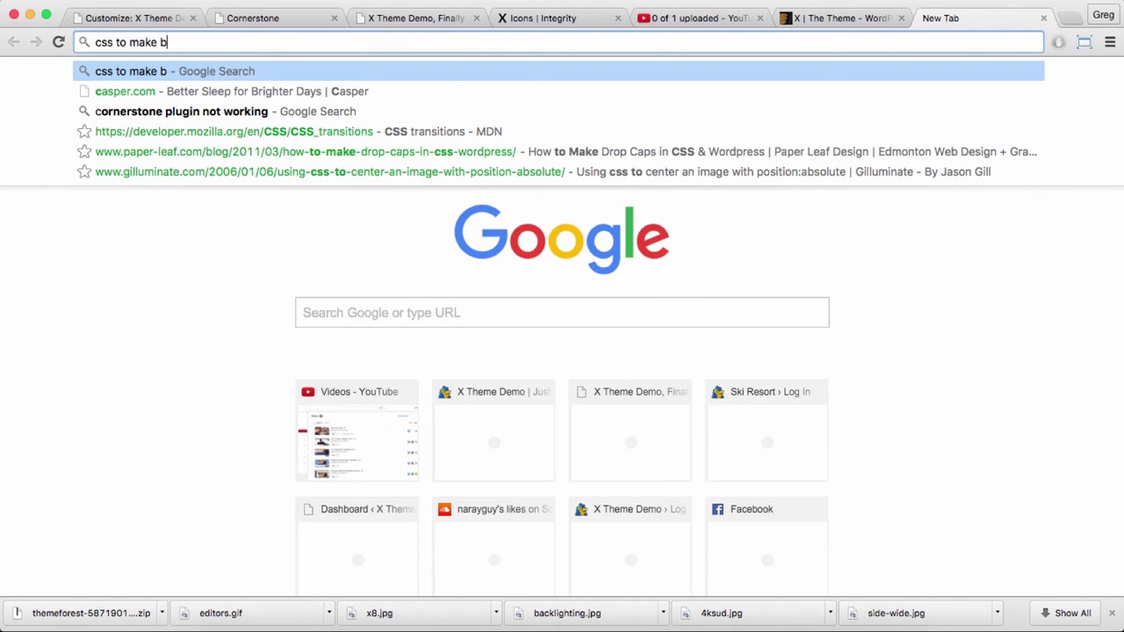
pyautogui.write('utton')
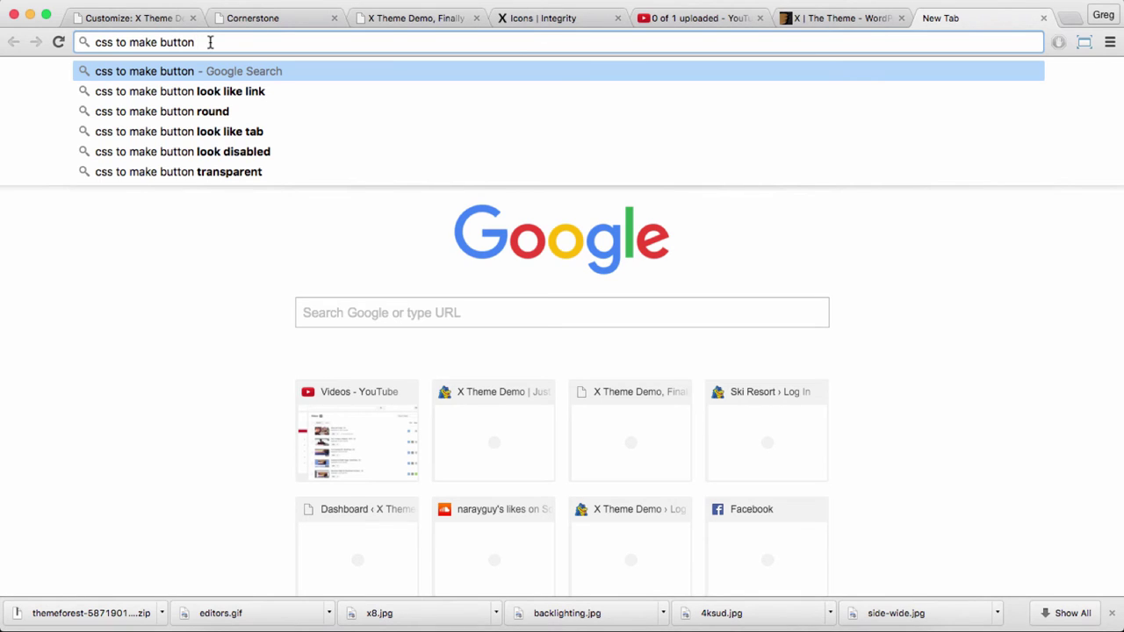
pyautogui.tripleClick(218, 39)
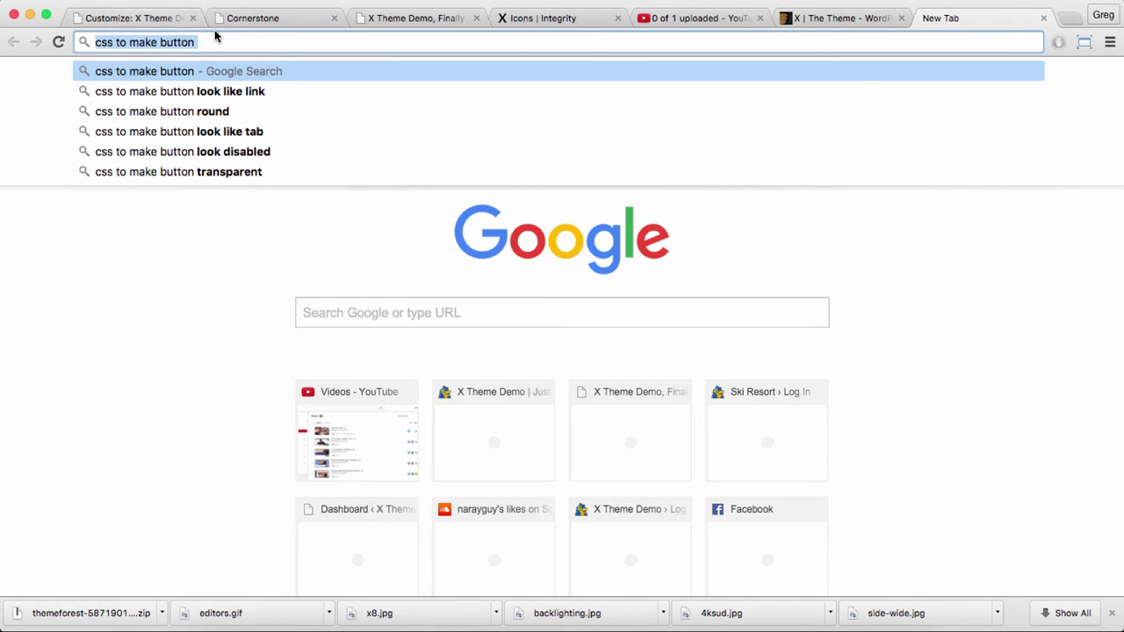
pyautogui.click(1043, 18)
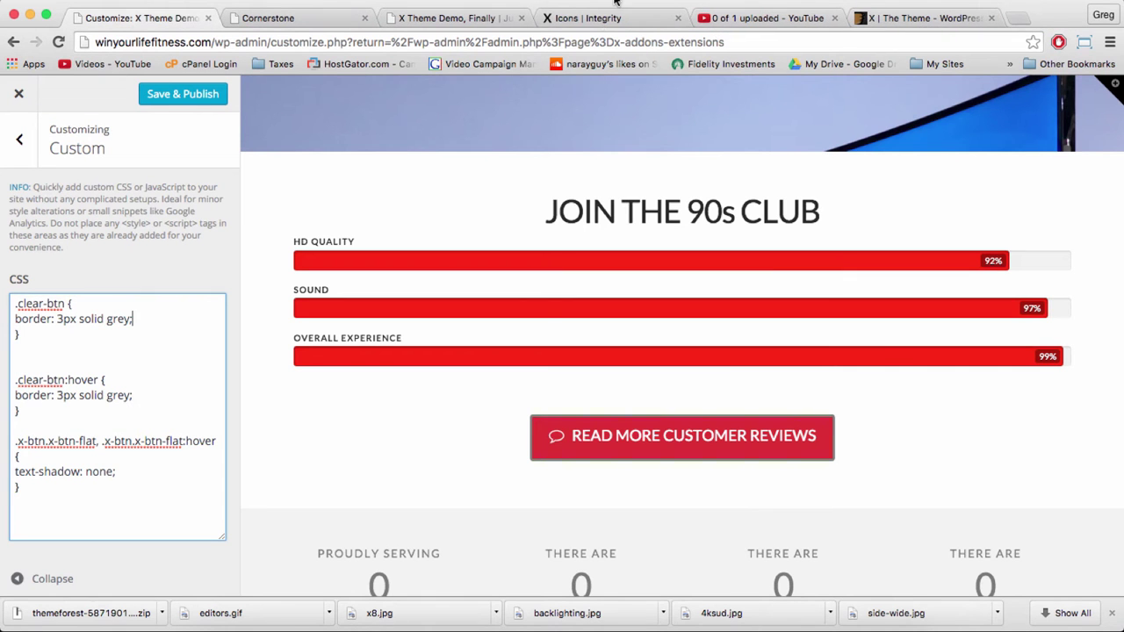
# Open a new line in .clear-btn and copy the background-color rgba(255,255,255,.4) line from Stickies.
pyautogui.click(148, 329)
pyautogui.press('Return')
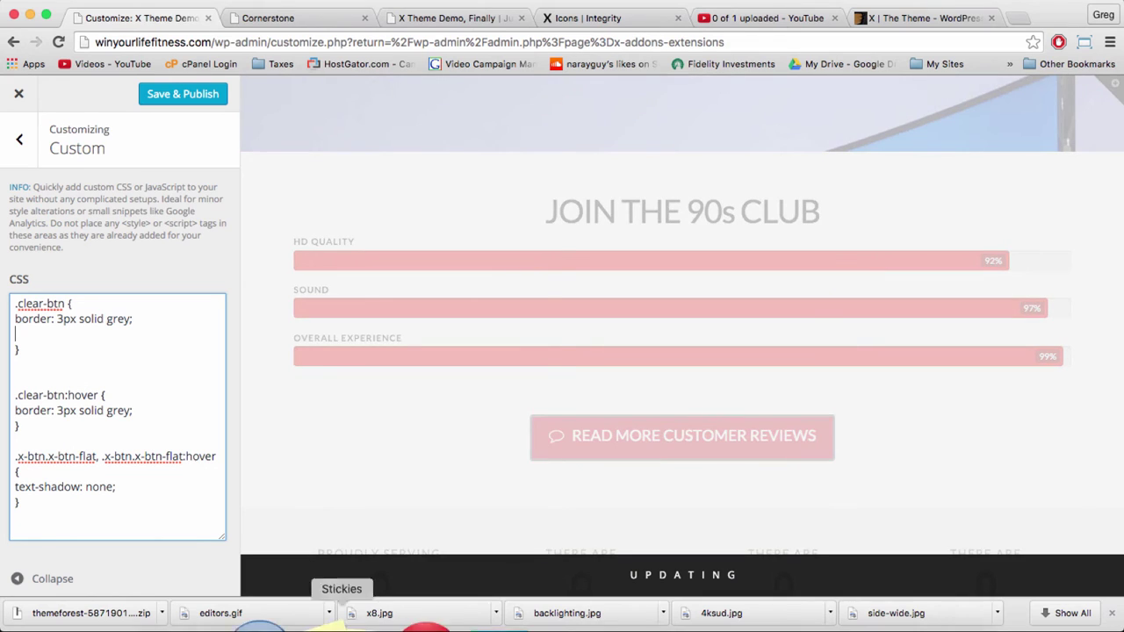
pyautogui.click(338, 619)
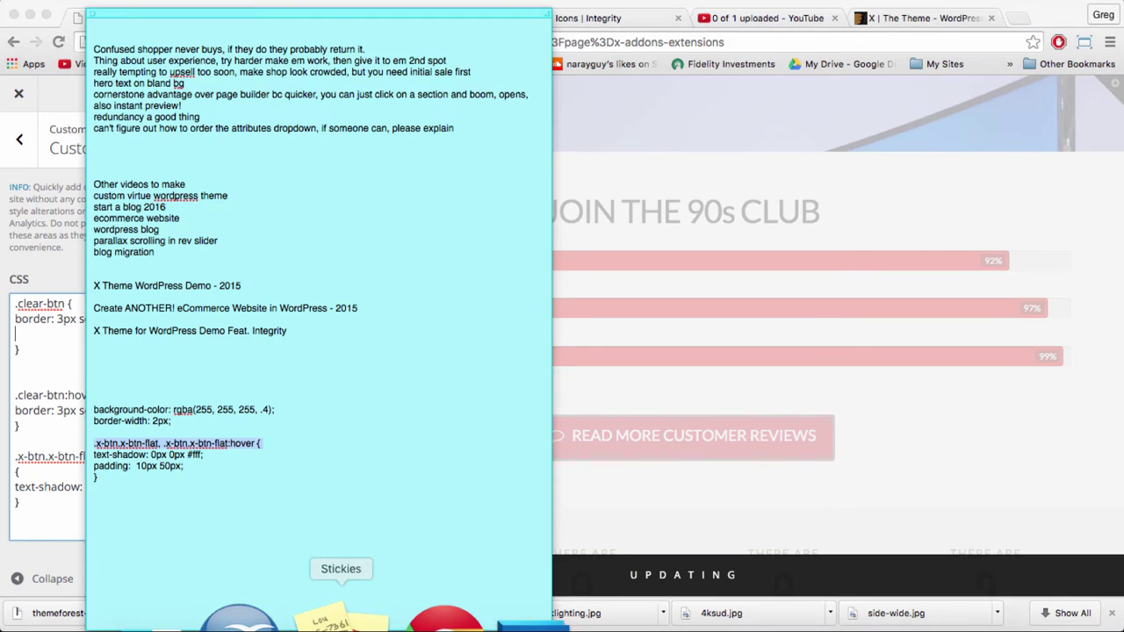
pyautogui.click(190, 423)
pyautogui.moveTo(275, 410); pyautogui.dragTo(85, 409)
pyautogui.press('super+c')
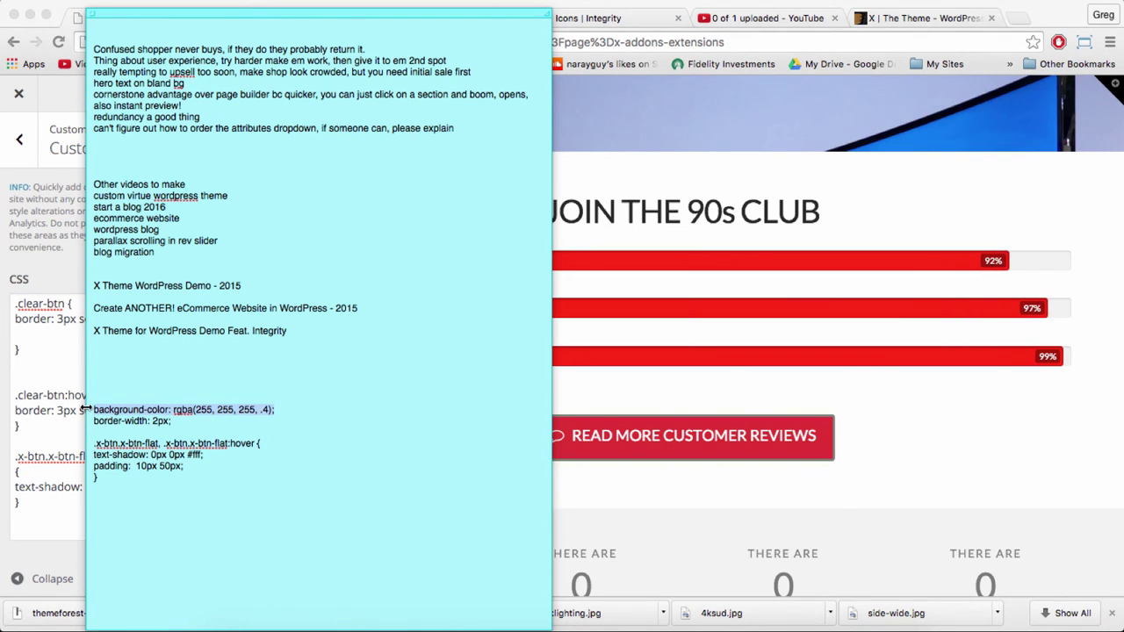
pyautogui.click(27, 332)
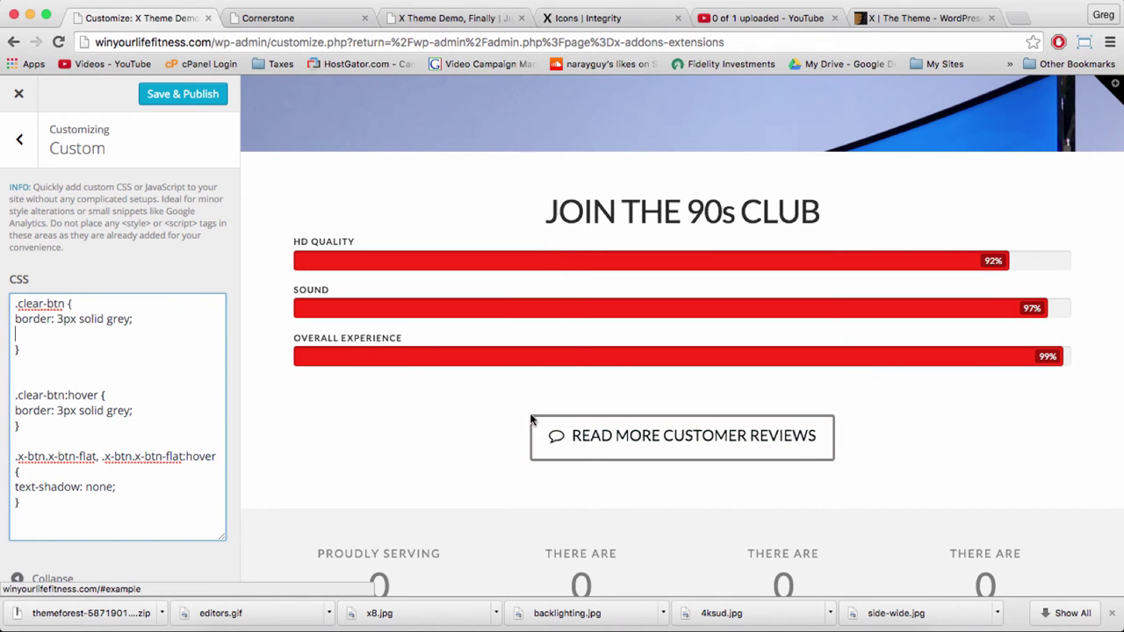
# Paste 'background-color: rgba(255, 255, 255, .4);' under the .clear-btn border rule.
pyautogui.scroll(-3, 518, 419)
pyautogui.scroll(3, 519, 419)
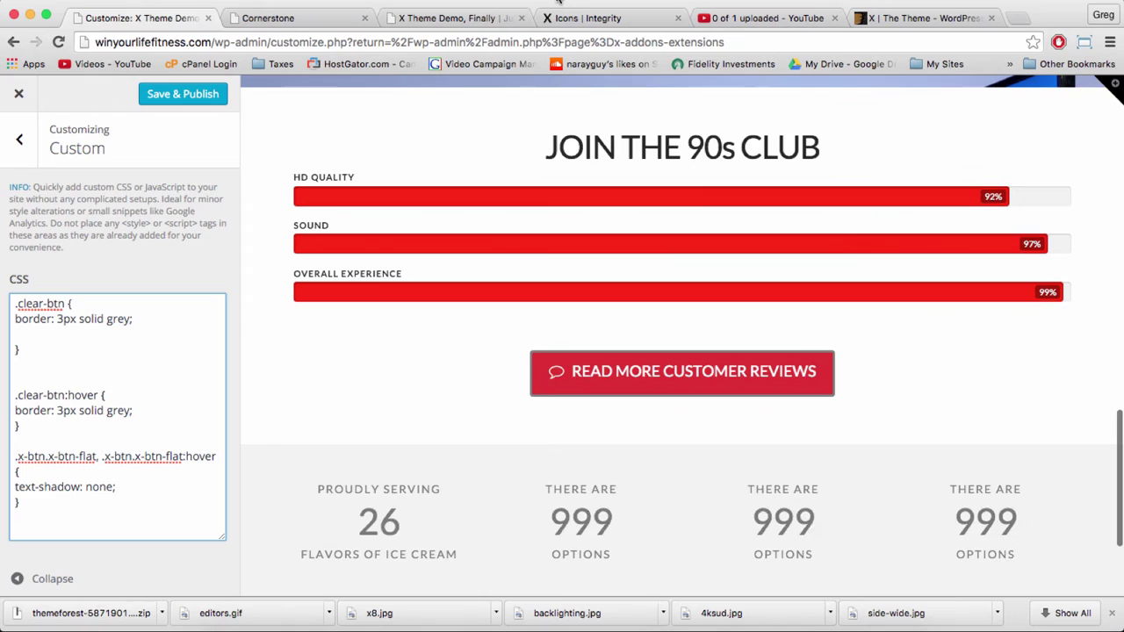
pyautogui.click(606, 17)
pyautogui.moveTo(830, 120)
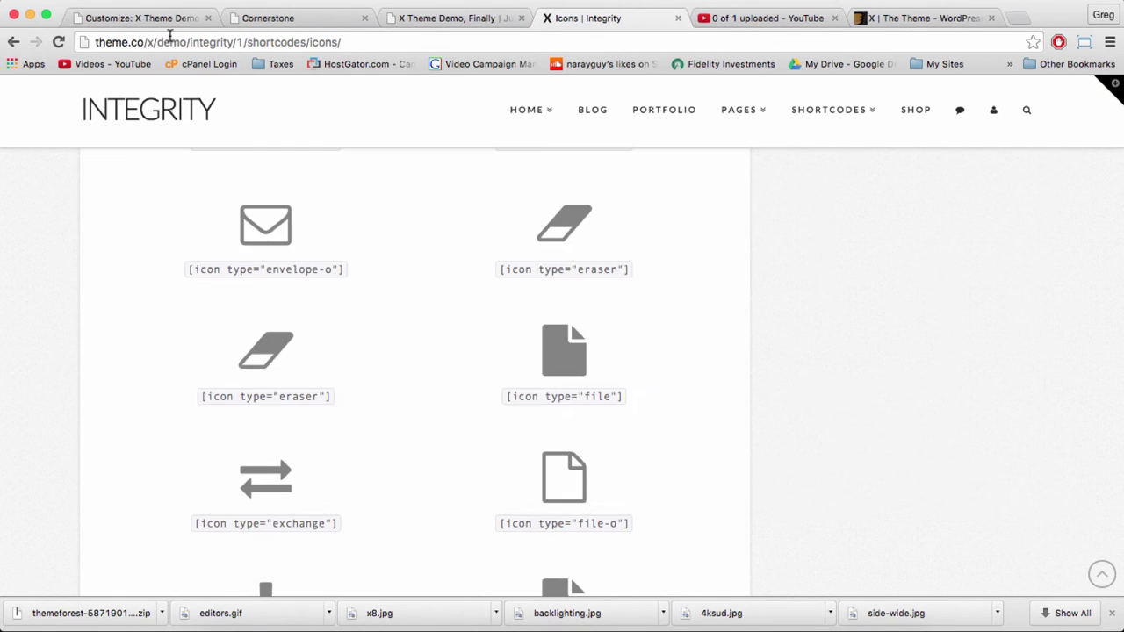
pyautogui.click(141, 17)
pyautogui.scroll(-1, 542, 418)
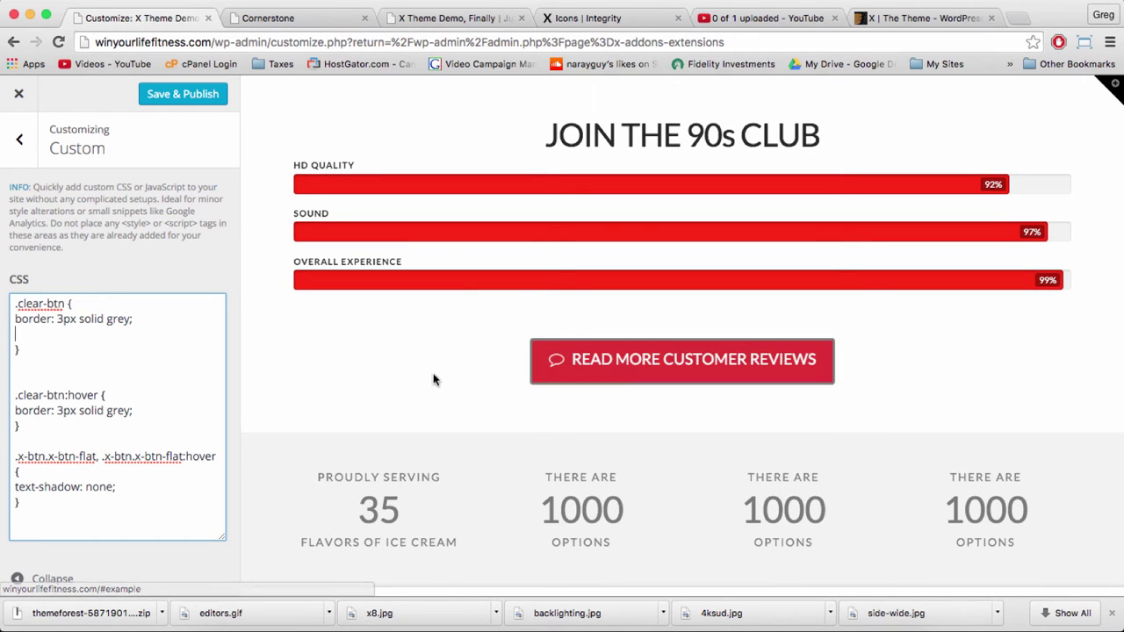
pyautogui.scroll(5, 433, 377)
pyautogui.scroll(-4, 604, 436)
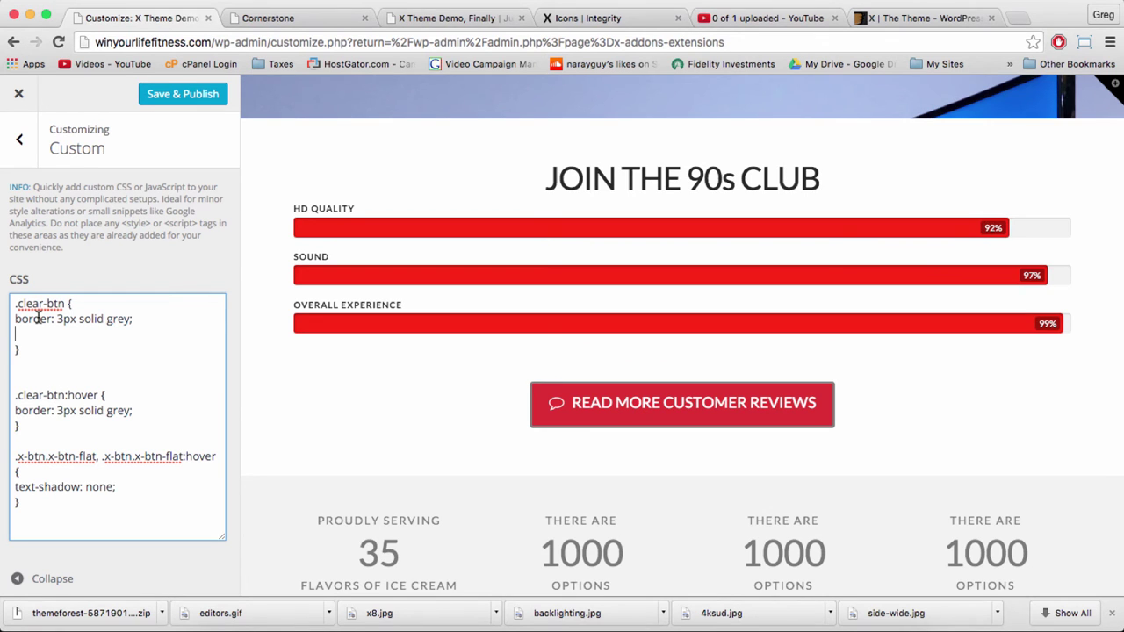
pyautogui.press('super+v')
pyautogui.moveTo(49, 349); pyautogui.dragTo(9, 338)
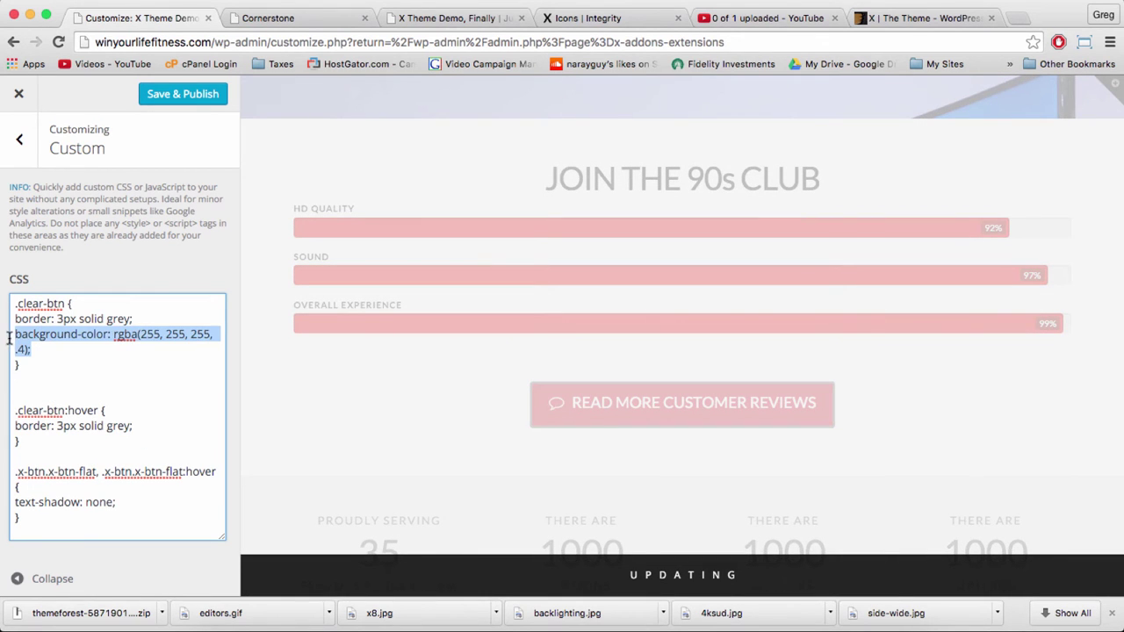
pyautogui.click(63, 352)
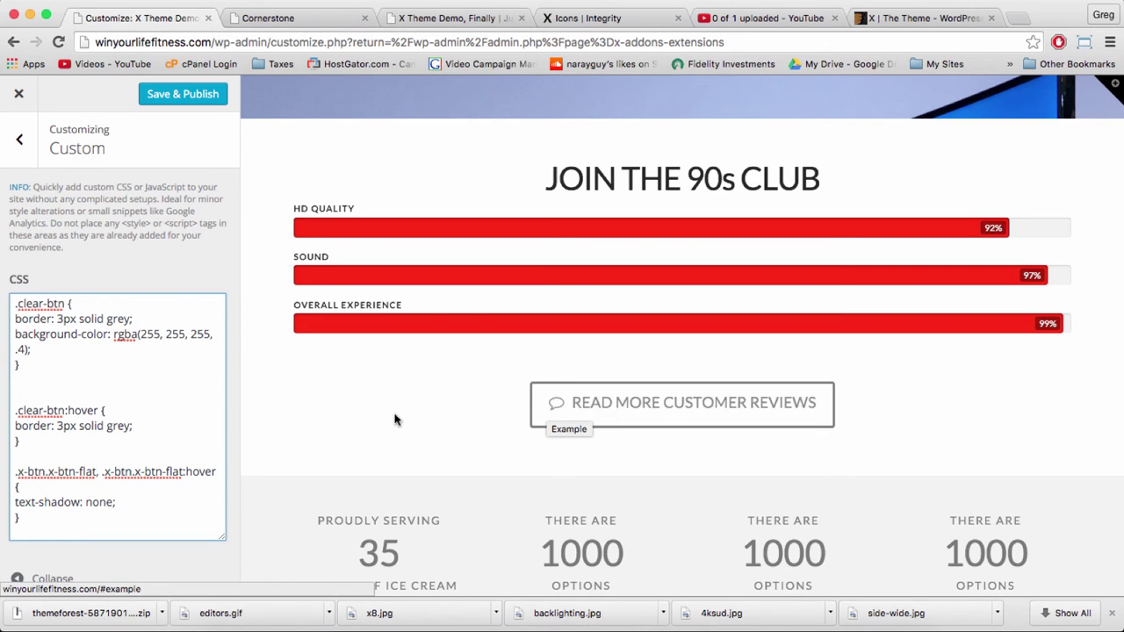
# Add 'color: black;' below the .clear-btn background rule and Save & Publish the CSS.
pyautogui.click(71, 354)
pyautogui.press('Return')
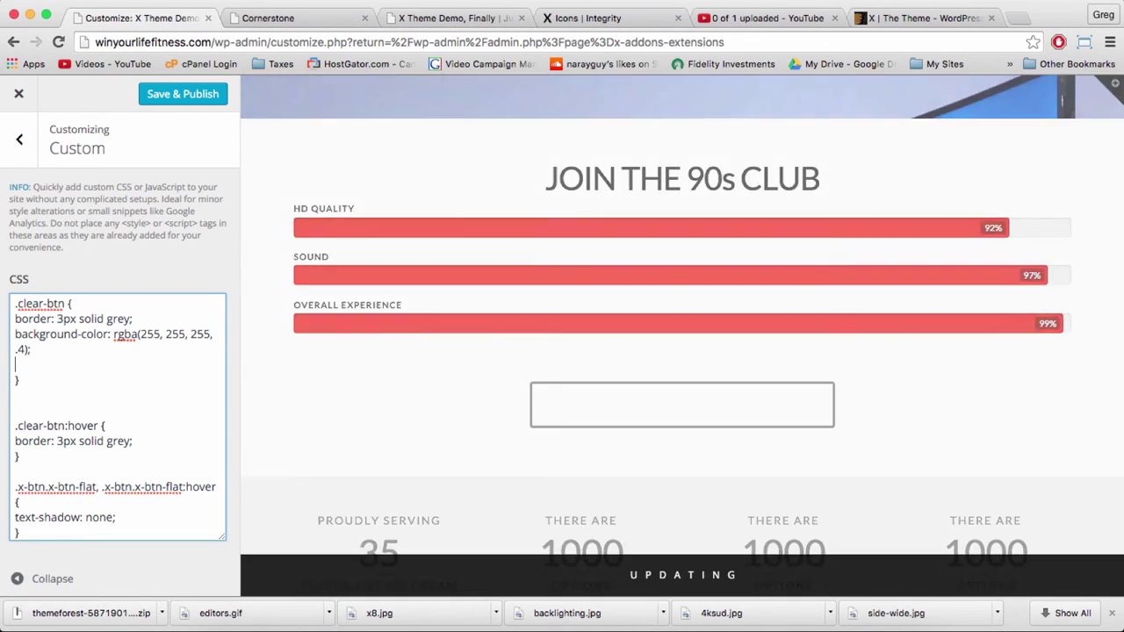
pyautogui.write('color: black;')
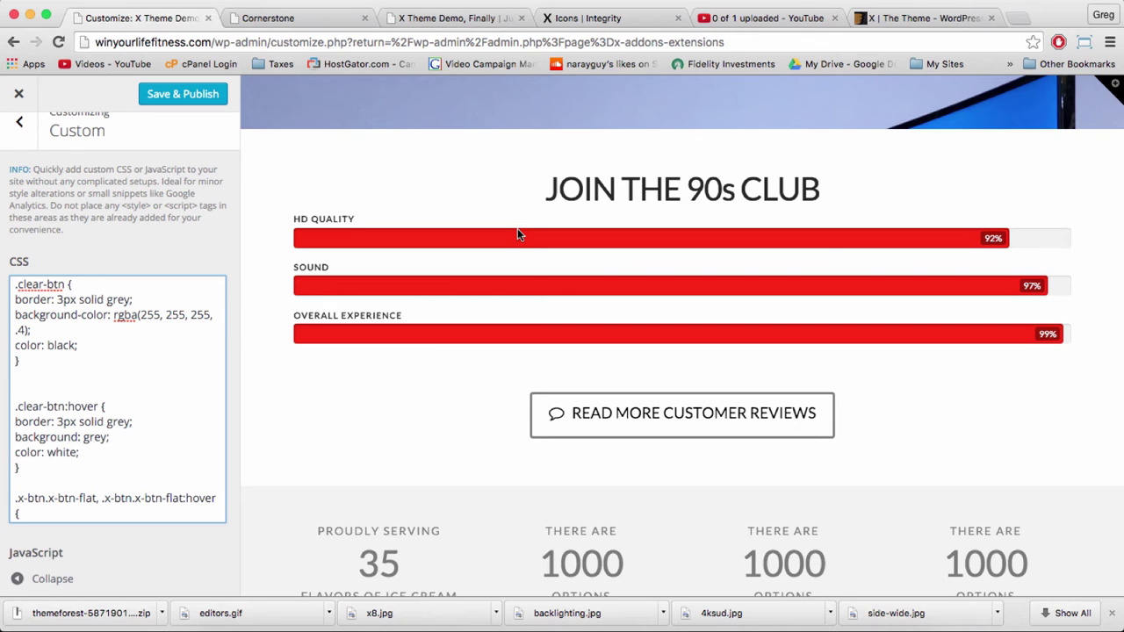
pyautogui.scroll(5, 517, 235)
pyautogui.scroll(-6, 517, 234)
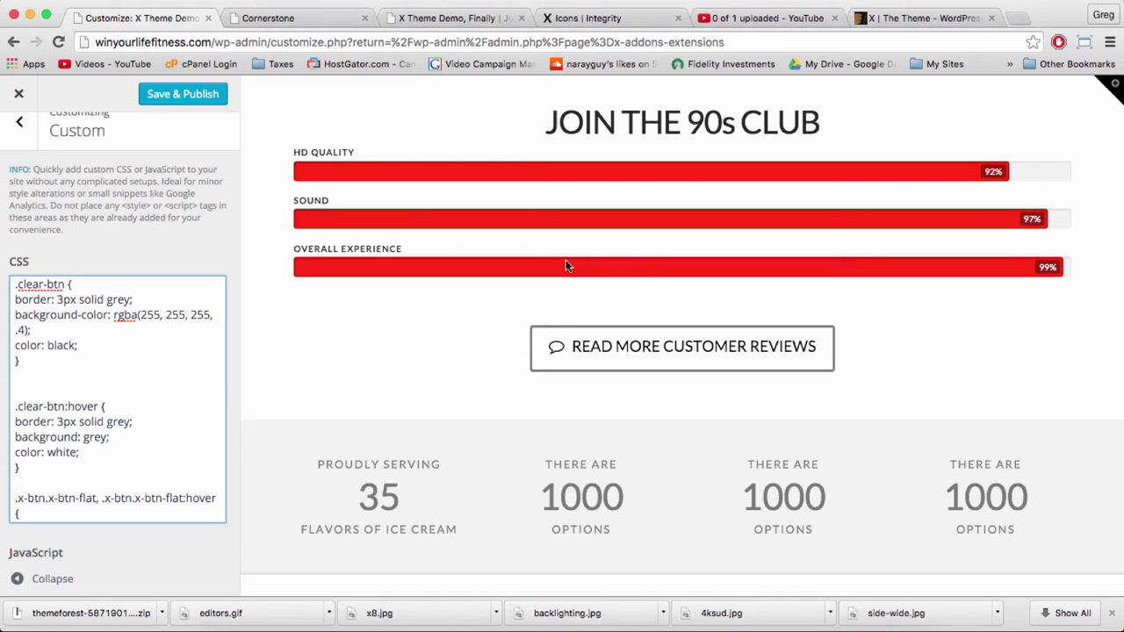
pyautogui.click(176, 98)
# Check the live site and the Cornerstone editor, then return to the Customizer's custom CSS.
pyautogui.click(404, 19)
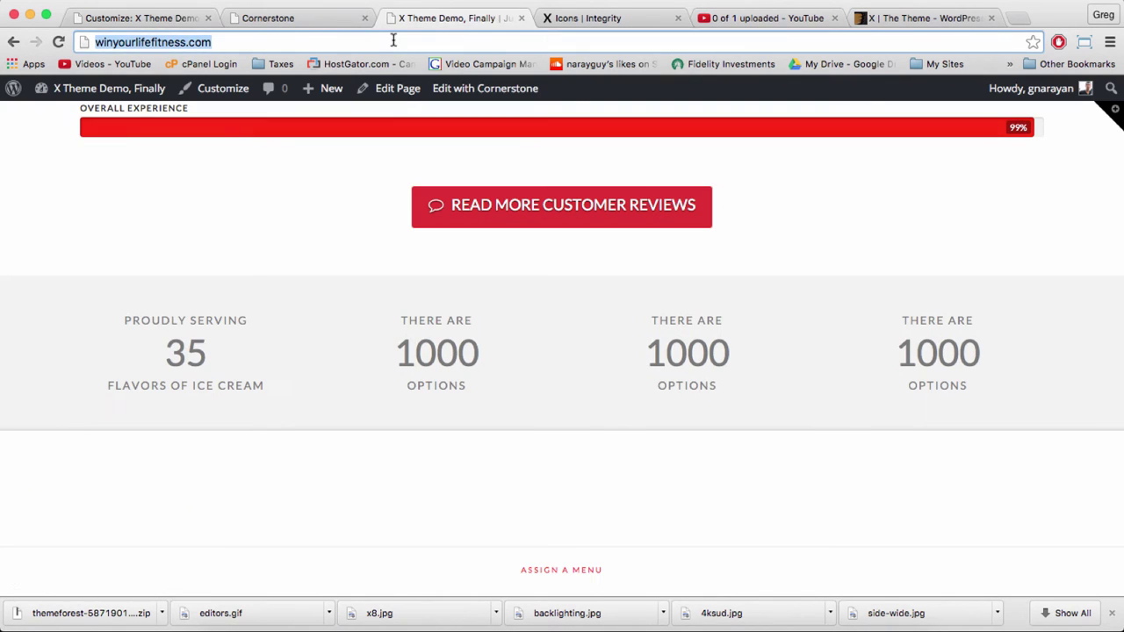
pyautogui.click(301, 19)
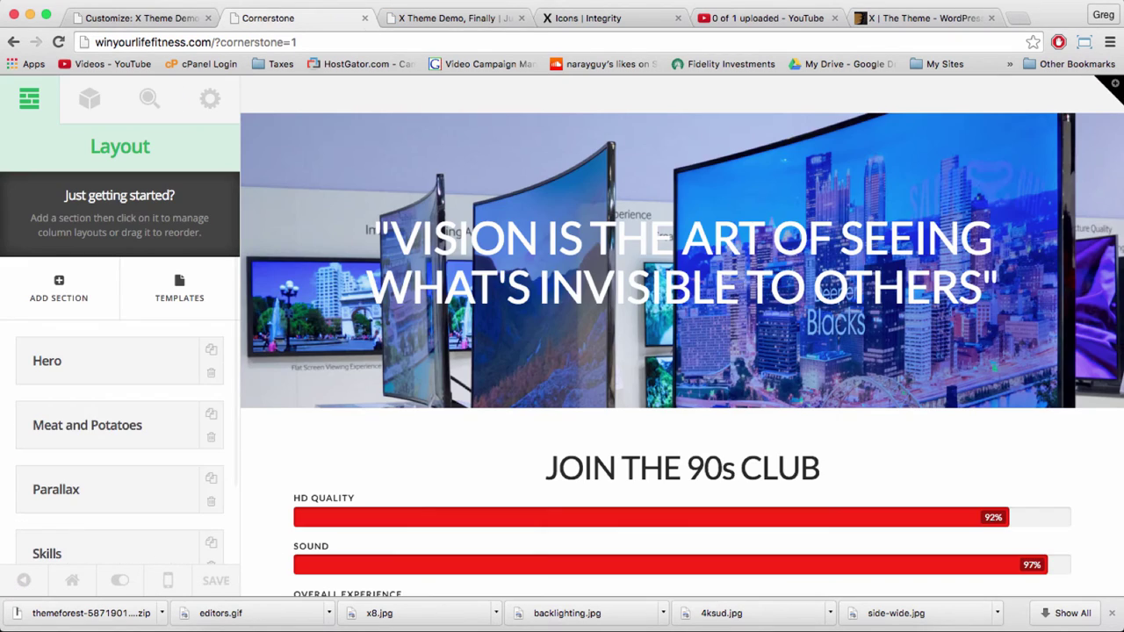
pyautogui.click(156, 17)
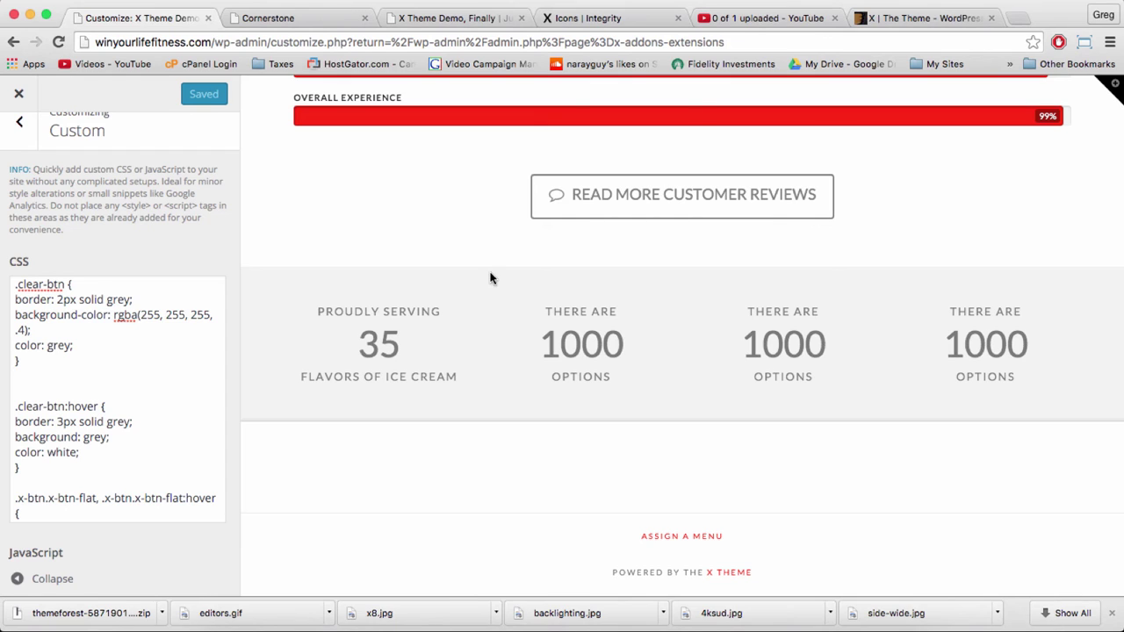
pyautogui.scroll(2, 670, 371)
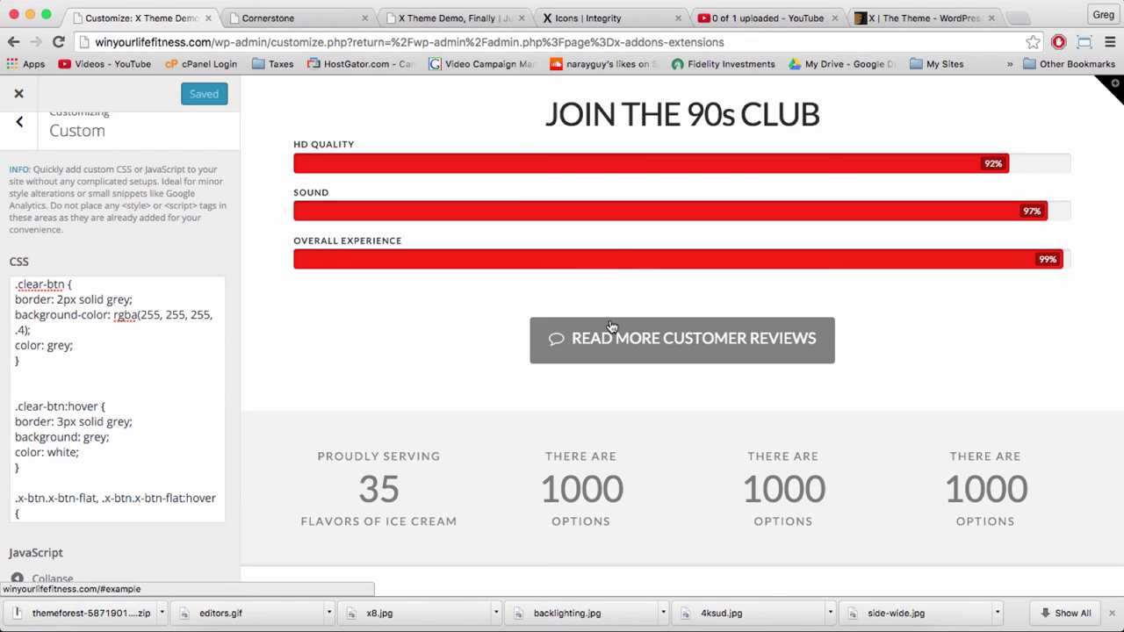
# Select the Read More button's paragraph shortcode in the existing text element to reuse it.
pyautogui.click(286, 18)
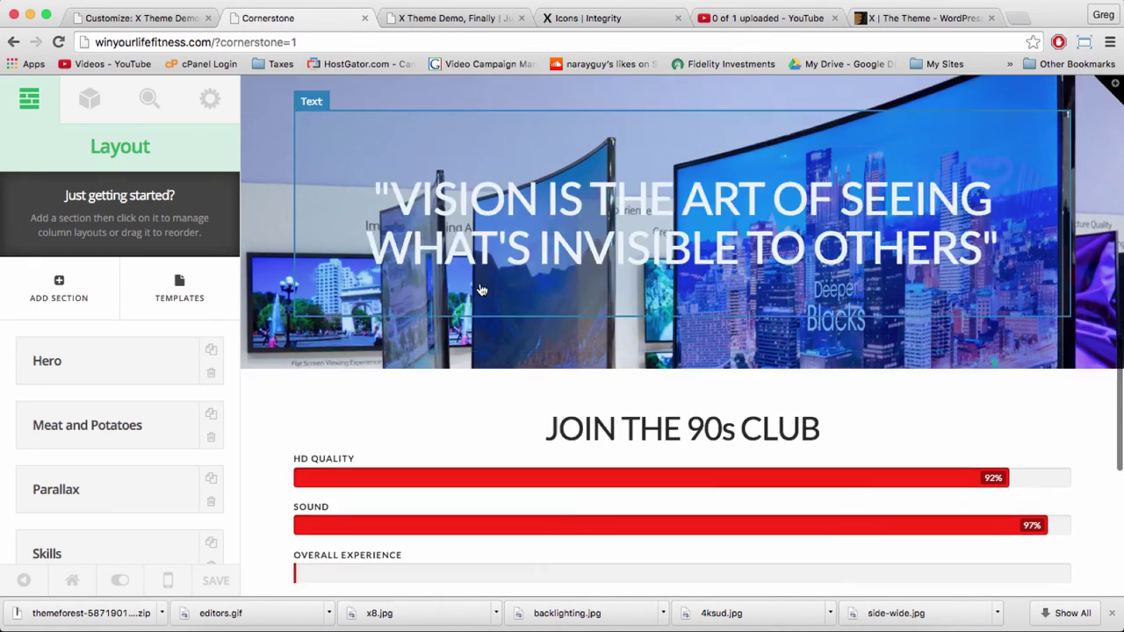
pyautogui.scroll(-5, 482, 289)
pyautogui.click(502, 208)
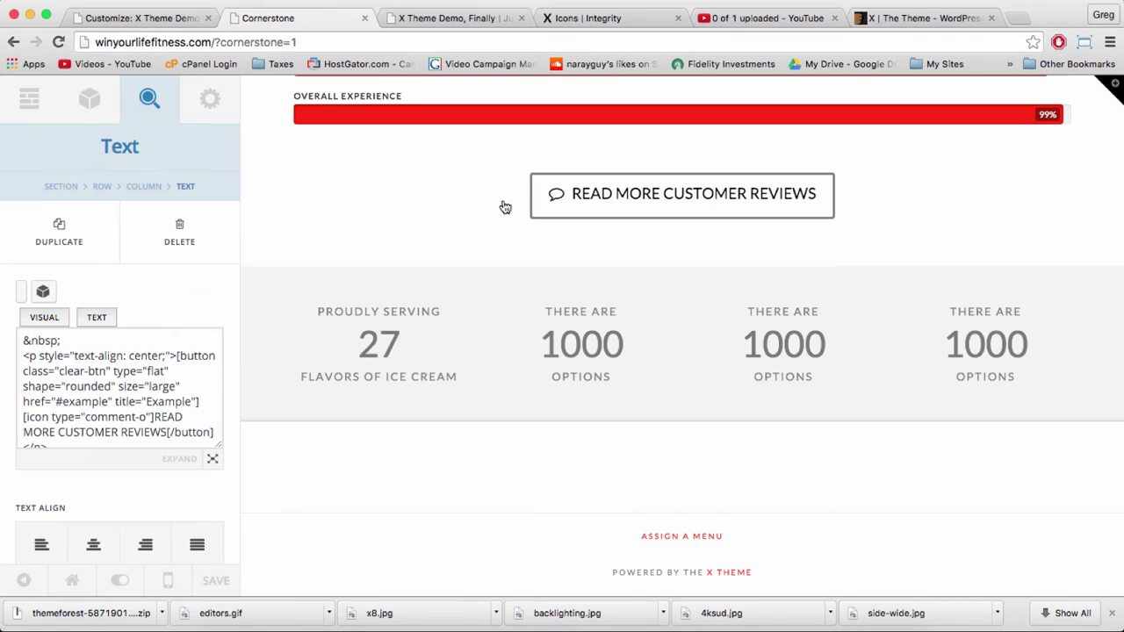
pyautogui.press('Down')
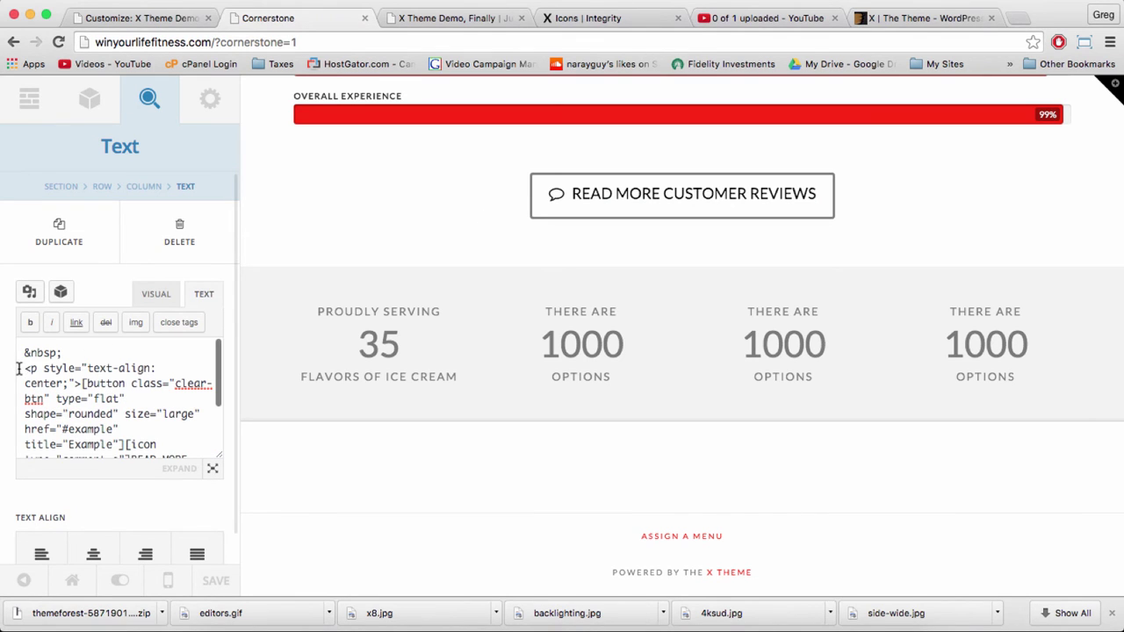
pyautogui.hotkey('shift', 'Right')
pyautogui.hotkey('shift', 'Right')
pyautogui.hotkey('shift', 'Right')
pyautogui.moveTo(105, 376); pyautogui.dragTo(206, 410)
pyautogui.press('super+c')
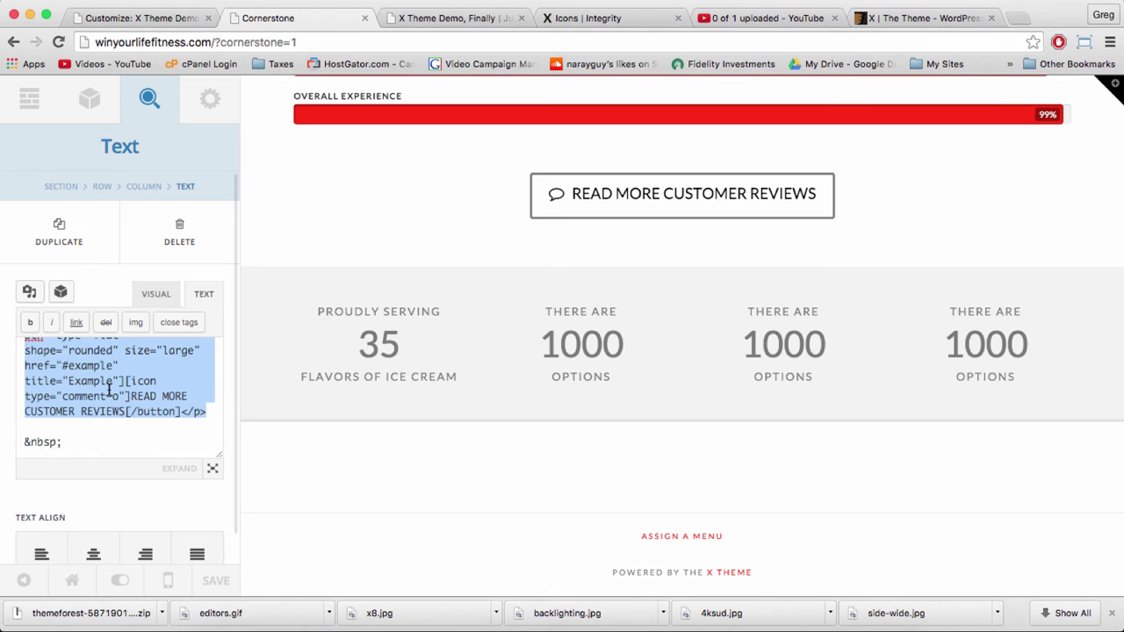
pyautogui.scroll(10, 492, 185)
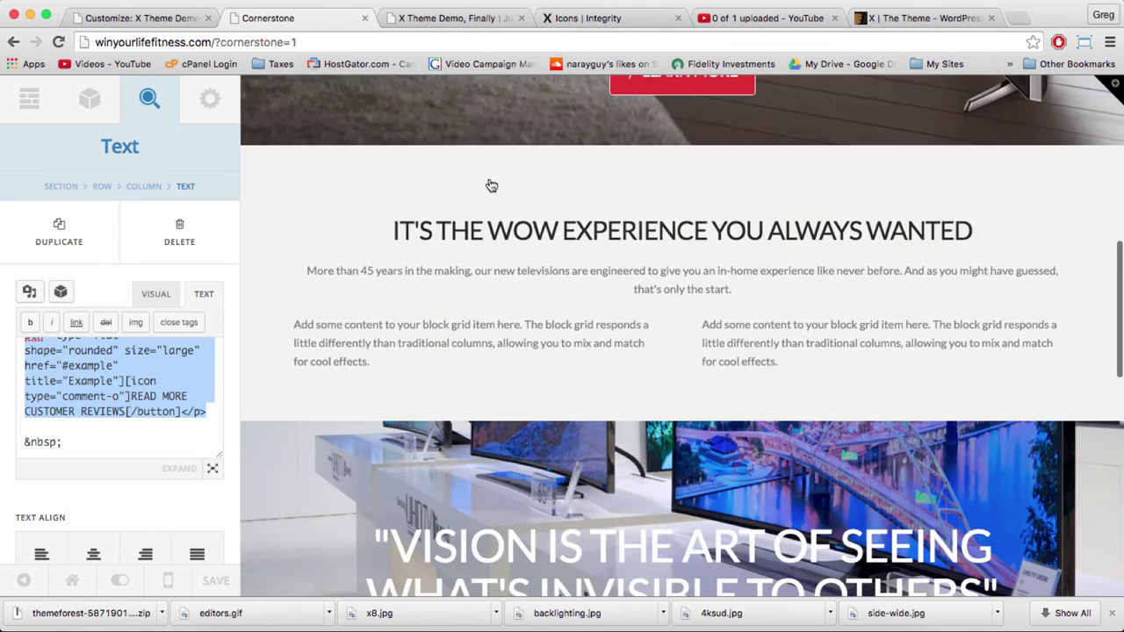
pyautogui.scroll(-1, 490, 188)
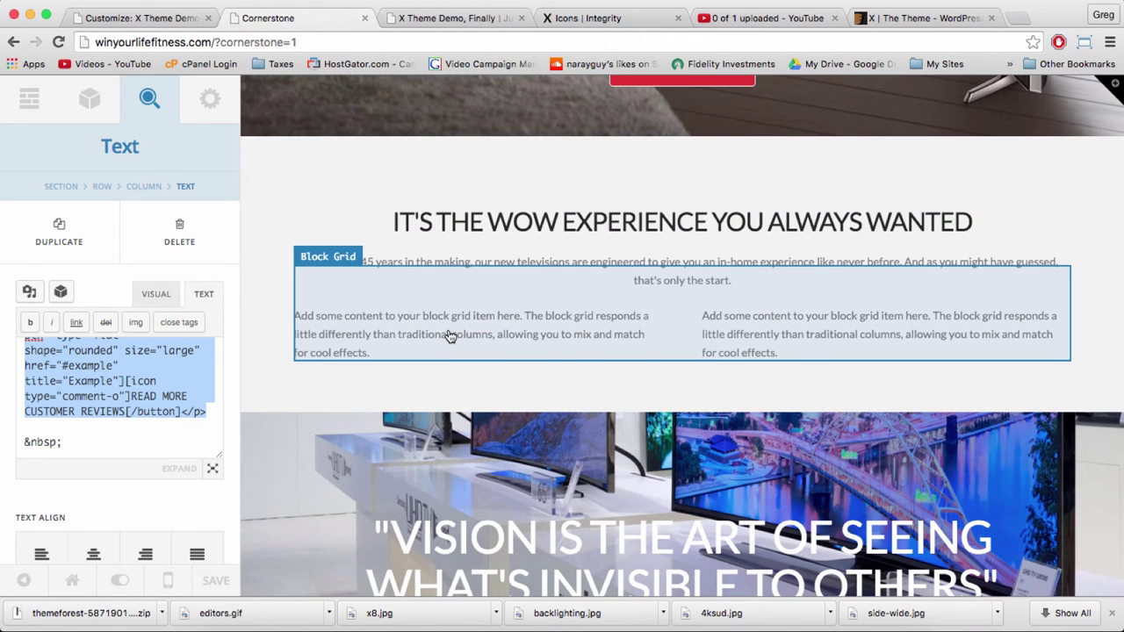
# Add a third item to the Wow Experience block grid and set it to 3 columns.
pyautogui.click(449, 337)
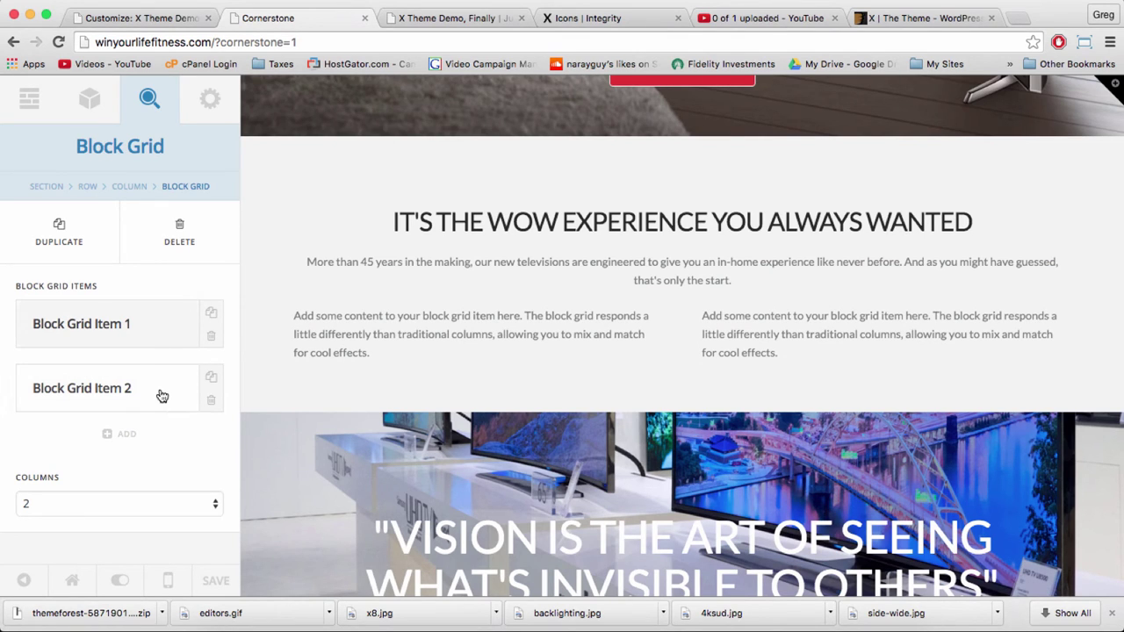
pyautogui.click(120, 434)
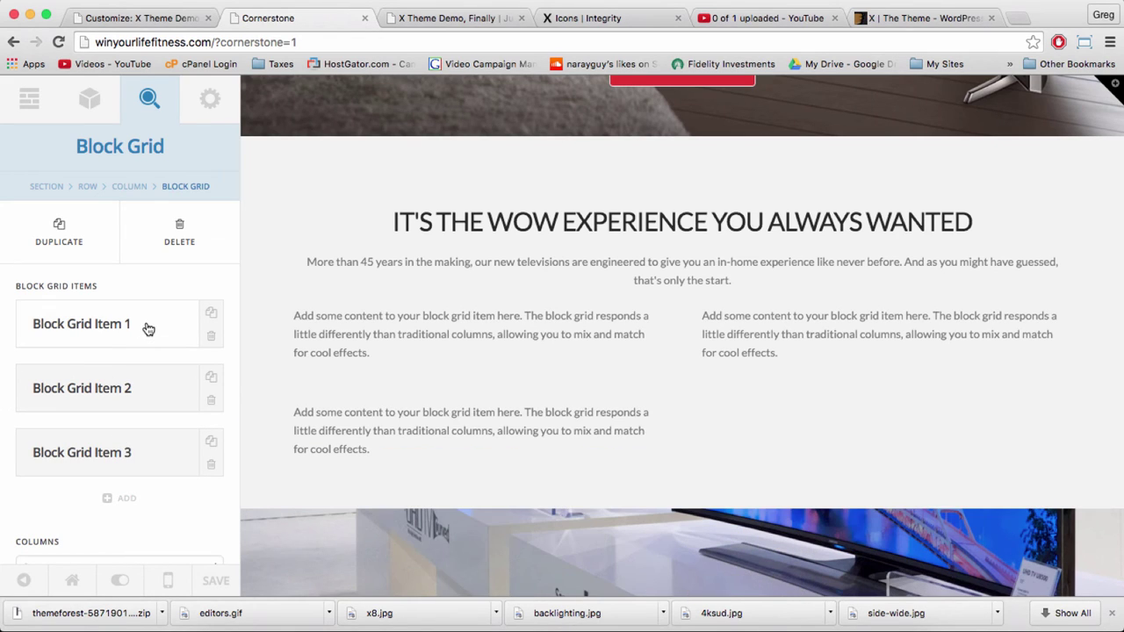
pyautogui.scroll(-1, 132, 413)
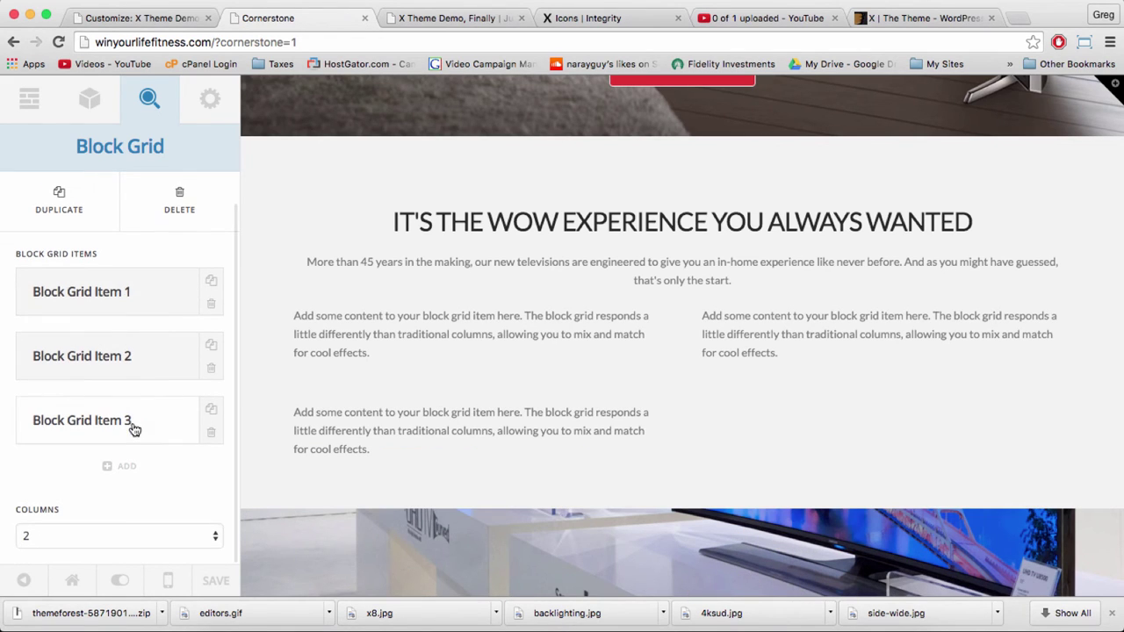
pyautogui.click(130, 536)
pyautogui.click(78, 553)
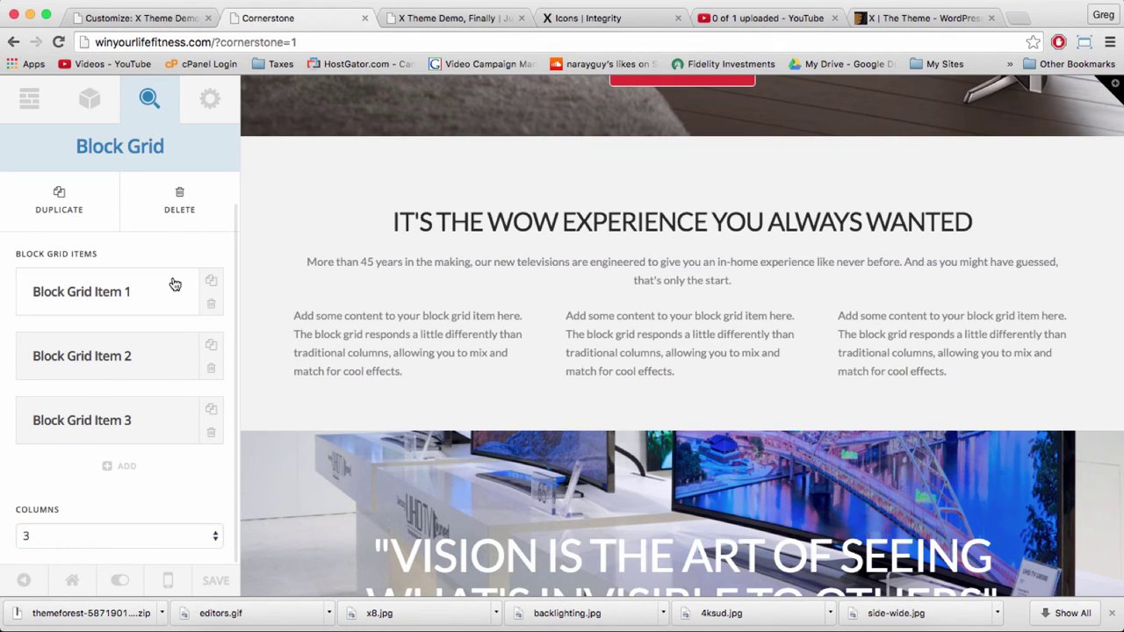
# Replace Block Grid Item 1's placeholder text with the button shortcode labelled SHOP TELEVISIONS.
pyautogui.click(171, 281)
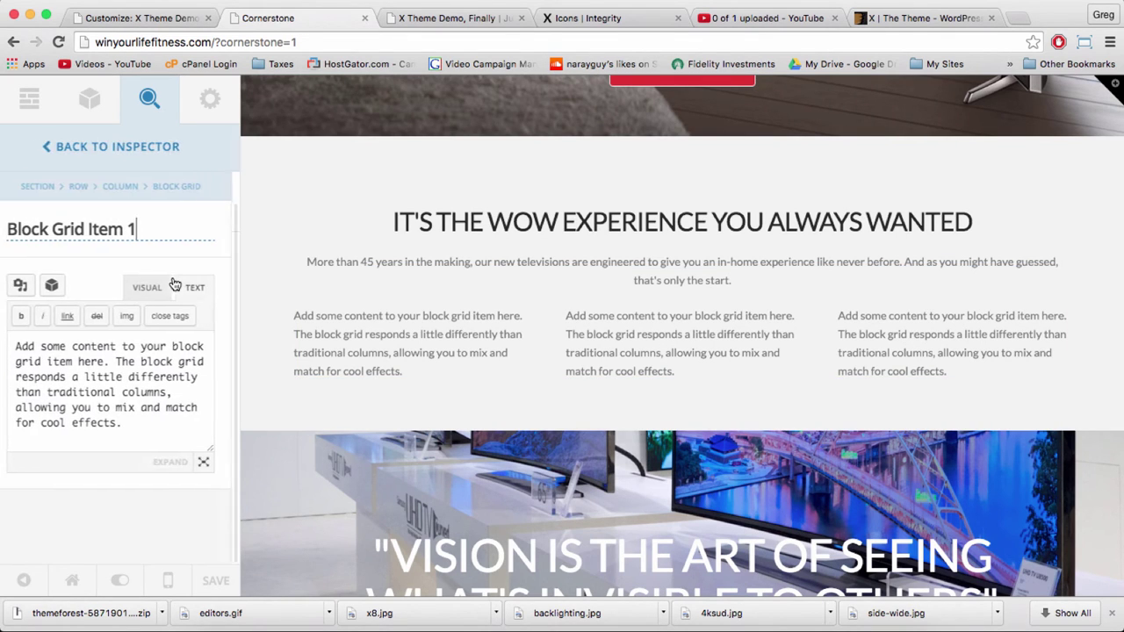
pyautogui.tripleClick(143, 411)
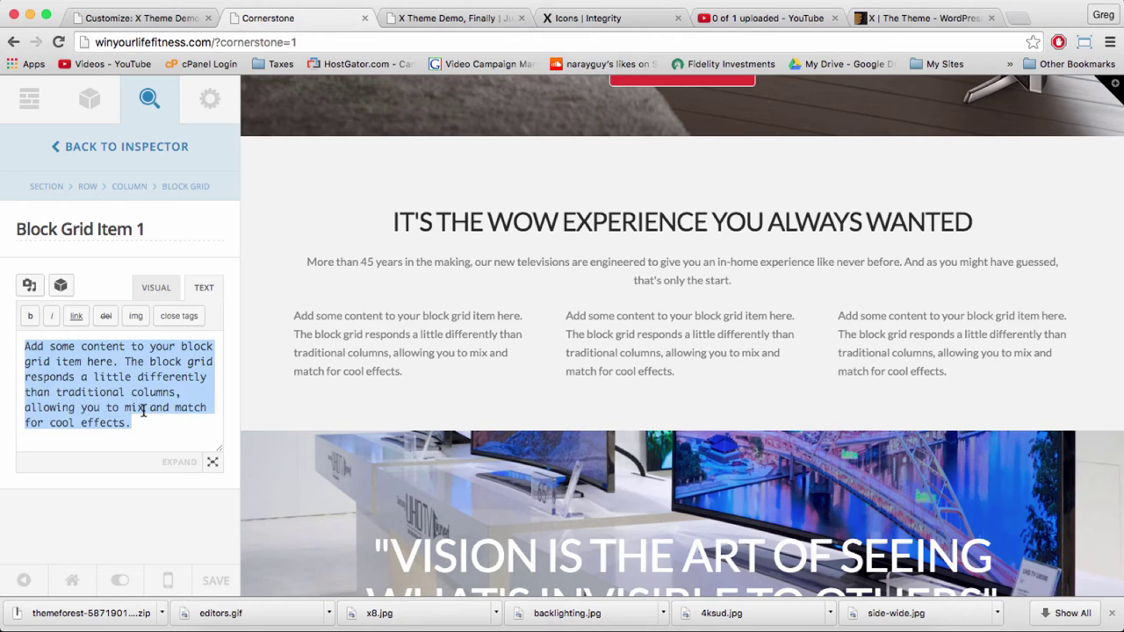
pyautogui.press('super+v')
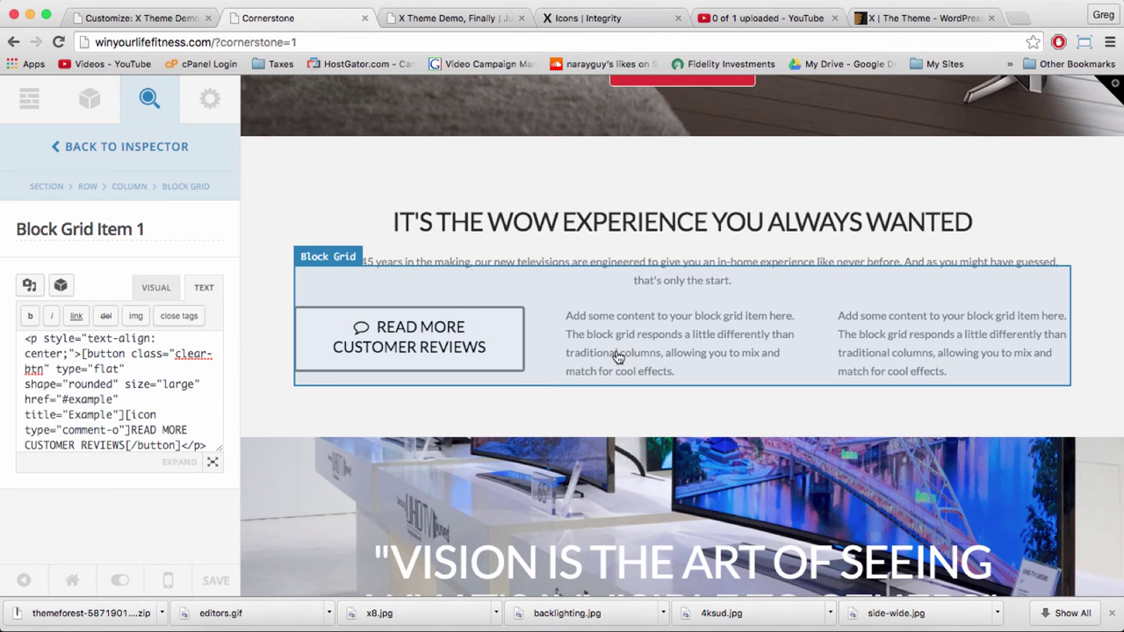
pyautogui.doubleClick(110, 445)
pyautogui.press('BackSpace')
pyautogui.press('BackSpace')
pyautogui.press('BackSpace')
pyautogui.press('BackSpace')
pyautogui.press('BackSpace')
pyautogui.press('BackSpace')
pyautogui.press('BackSpace')
pyautogui.press('BackSpace')
pyautogui.press('BackSpace')
pyautogui.press('BackSpace')
pyautogui.press('BackSpace')
pyautogui.press('BackSpace')
pyautogui.press('BackSpace')
pyautogui.press('BackSpace')
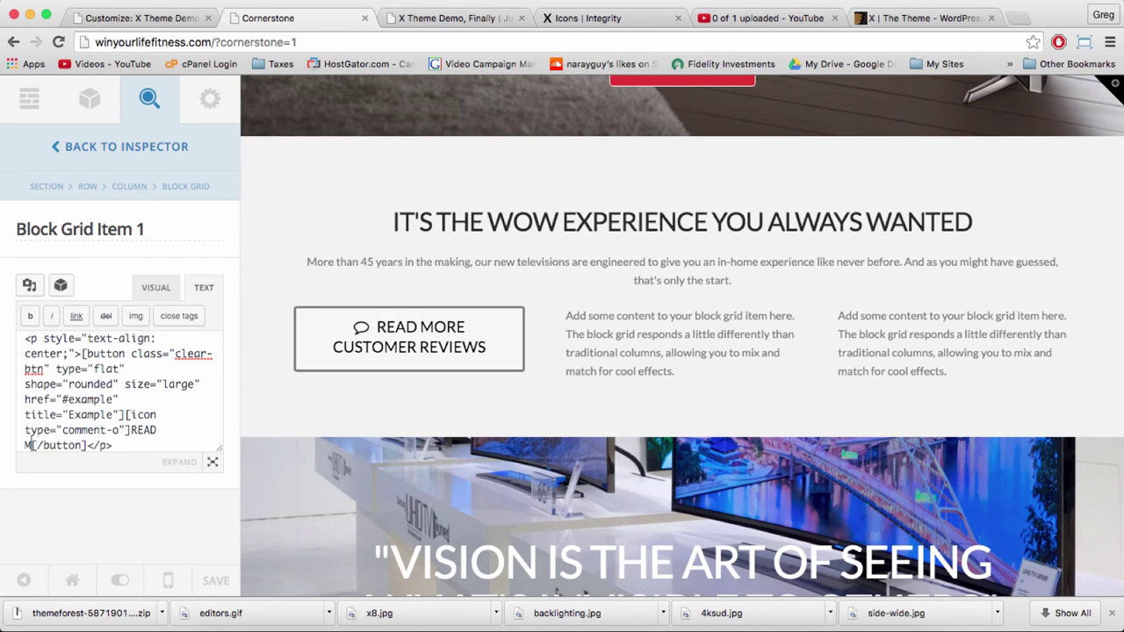
pyautogui.press('BackSpace')
pyautogui.press('BackSpace')
pyautogui.press('BackSpace')
pyautogui.press('BackSpace')
pyautogui.press('BackSpace')
pyautogui.press('BackSpace')
pyautogui.write('SHO')
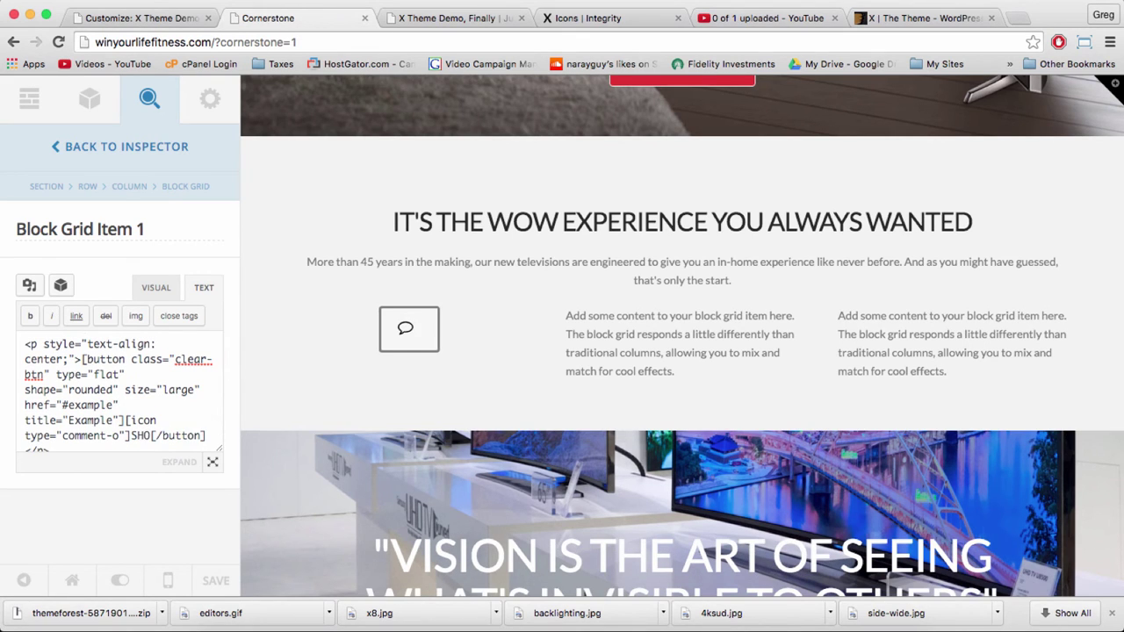
pyautogui.write('P TELEVIS')
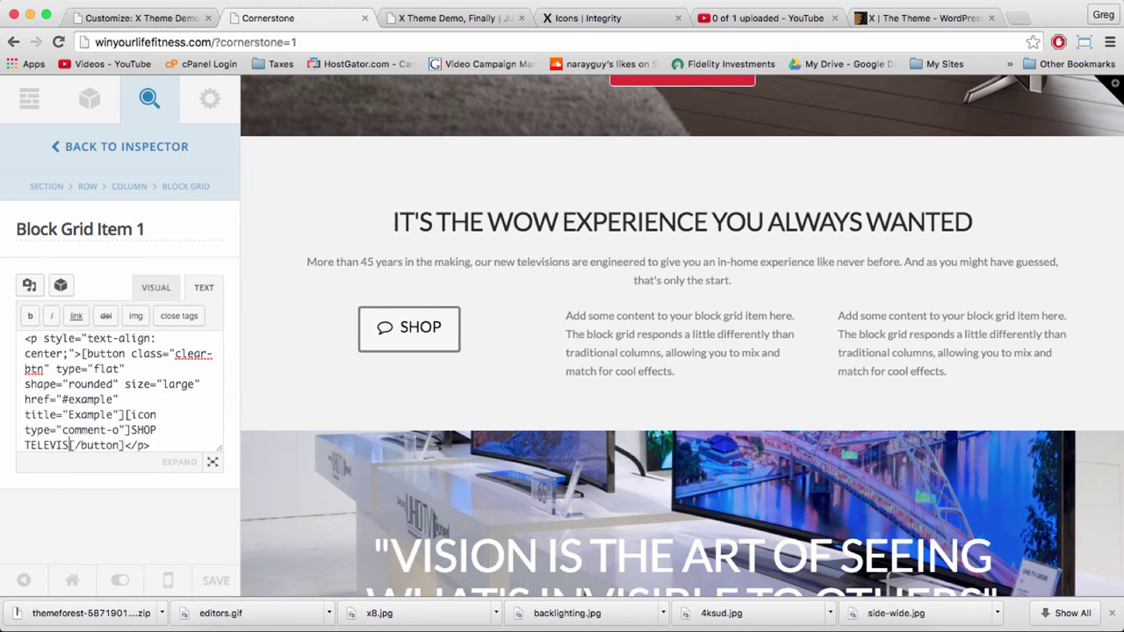
pyautogui.write('IONS')
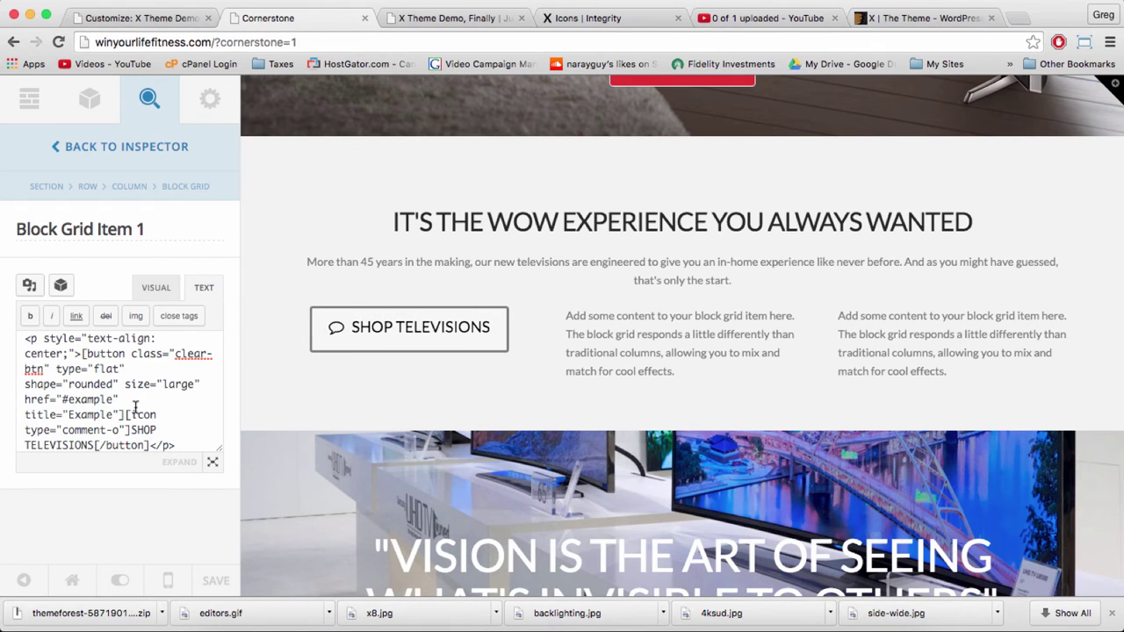
pyautogui.press('super+a')
pyautogui.press('super+c')
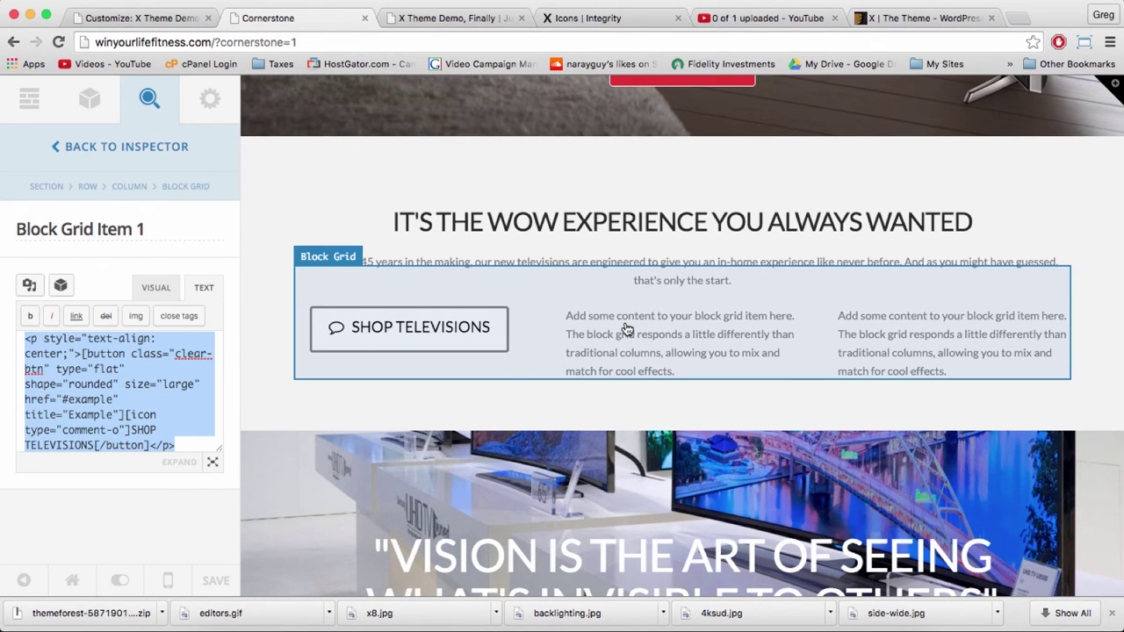
pyautogui.click(626, 328)
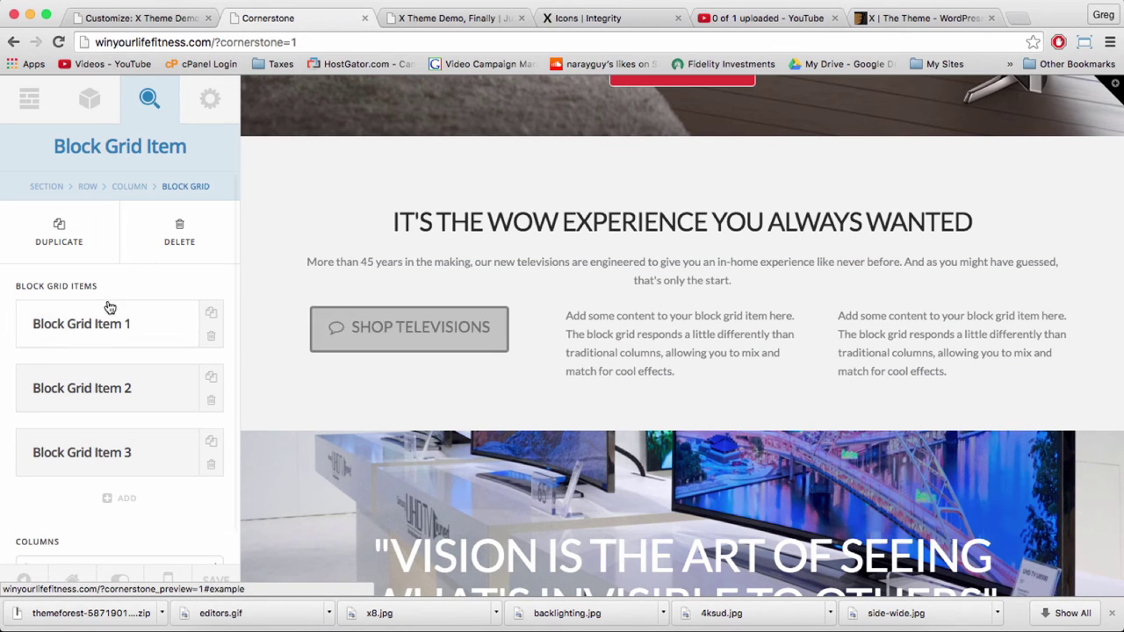
pyautogui.click(150, 320)
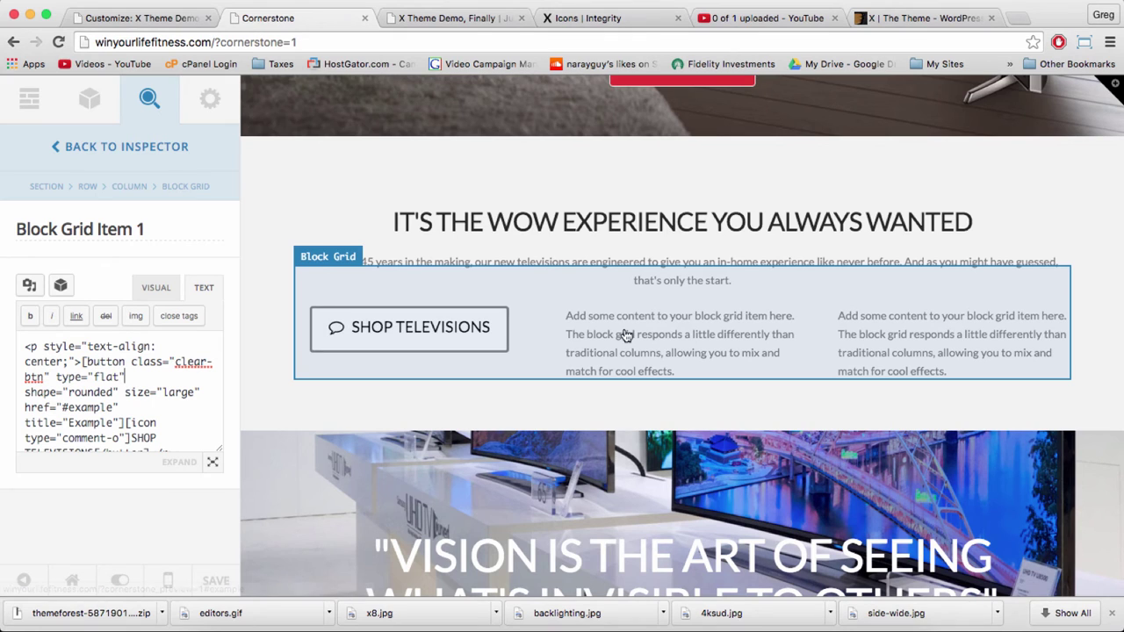
# Paste the button shortcode into Block Grid Item 2 and relabel it SHOP ACCESORIES.
pyautogui.click(626, 334)
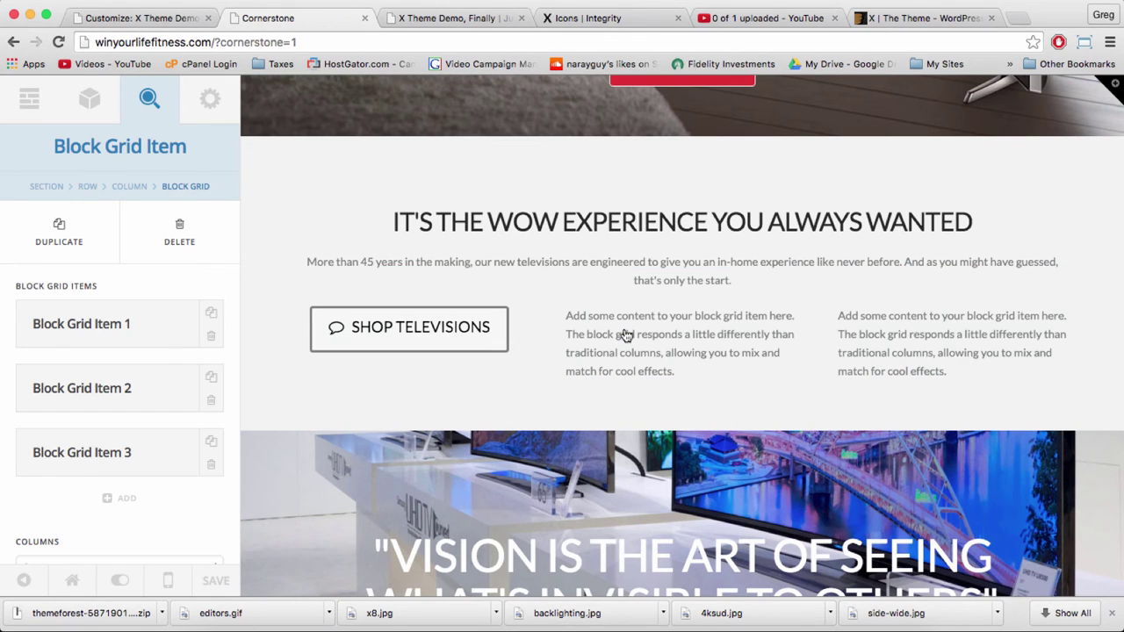
pyautogui.click(129, 379)
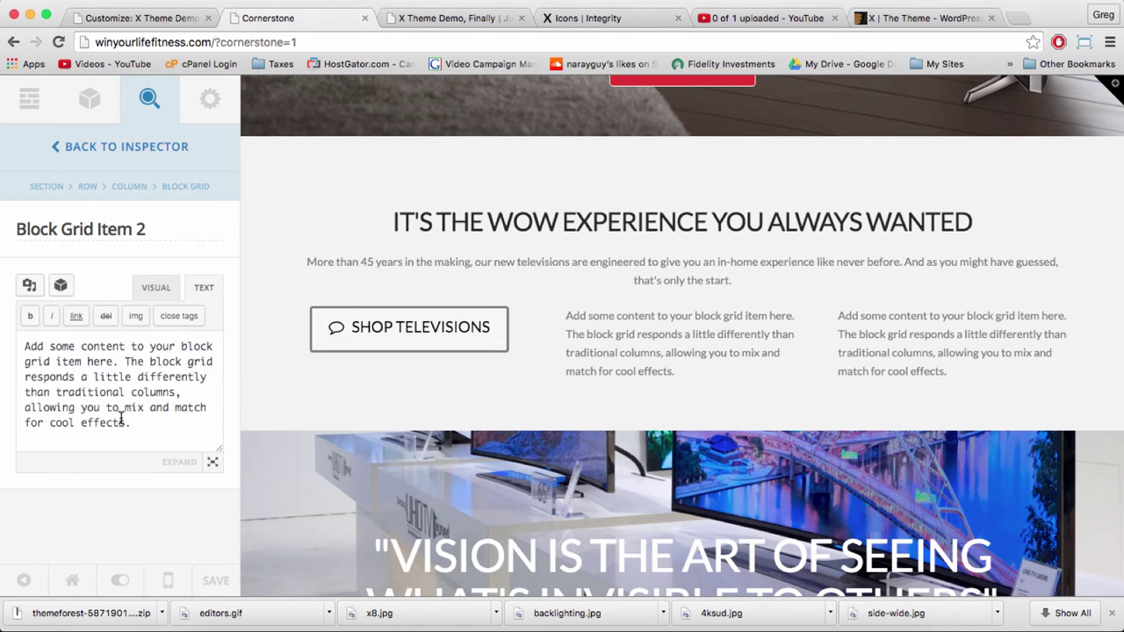
pyautogui.press('super+a')
pyautogui.press('super+v')
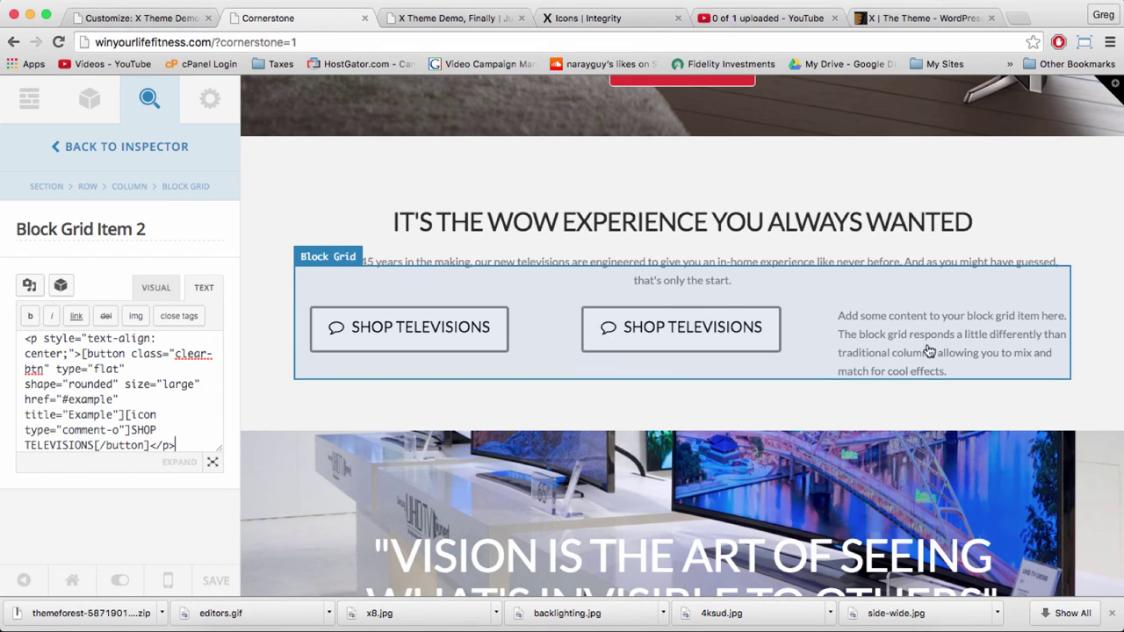
pyautogui.click(966, 331)
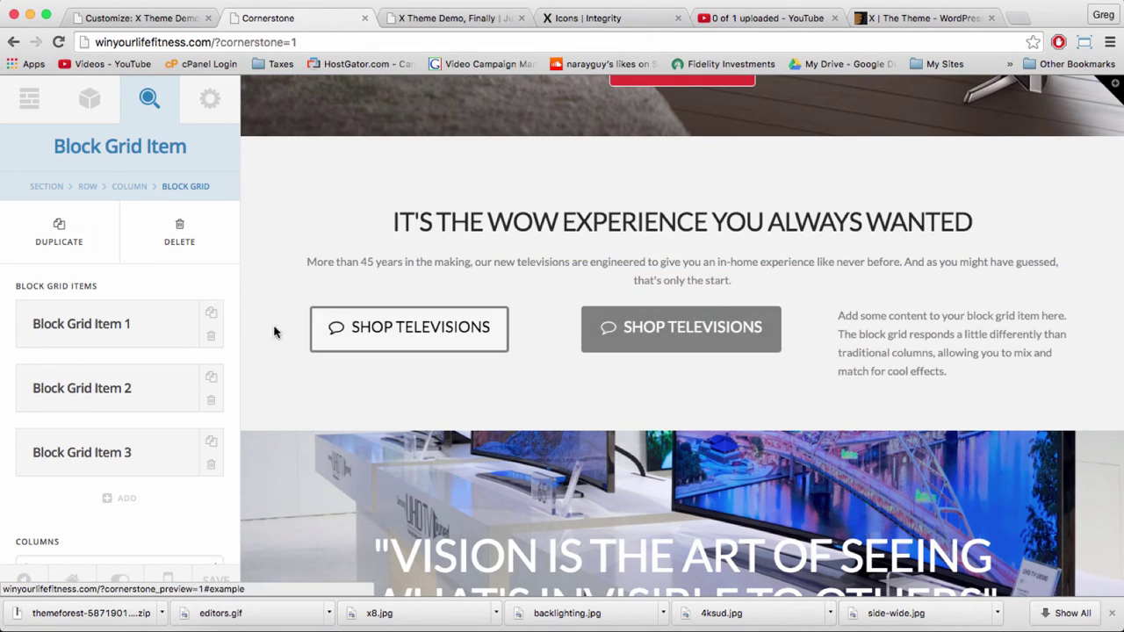
pyautogui.click(165, 385)
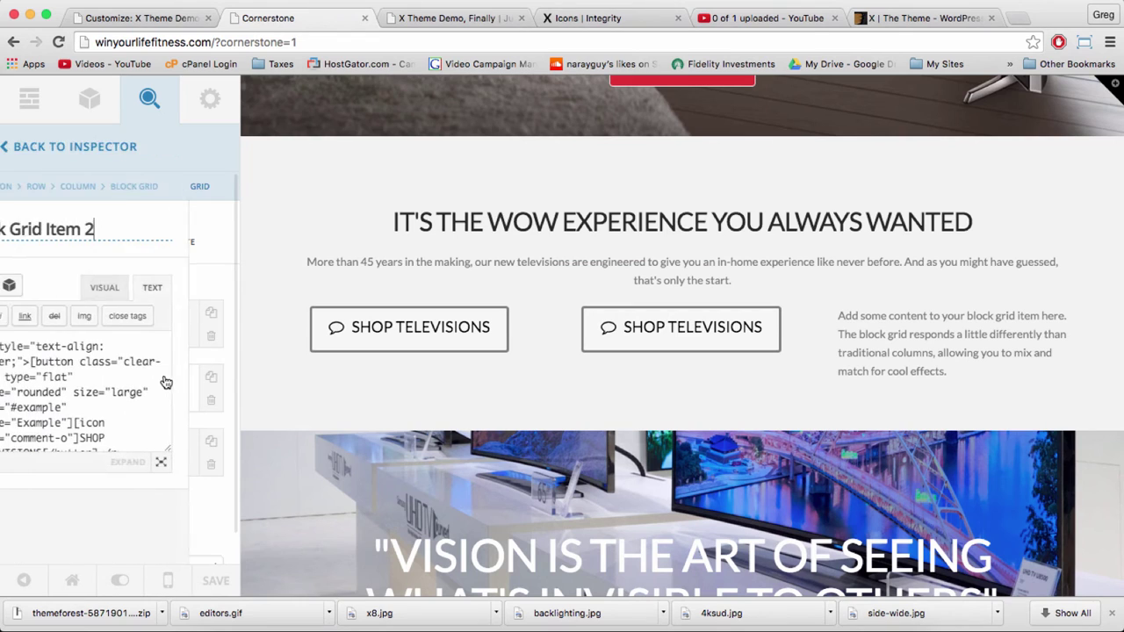
pyautogui.doubleClick(51, 432)
pyautogui.write('ACCESORIES')
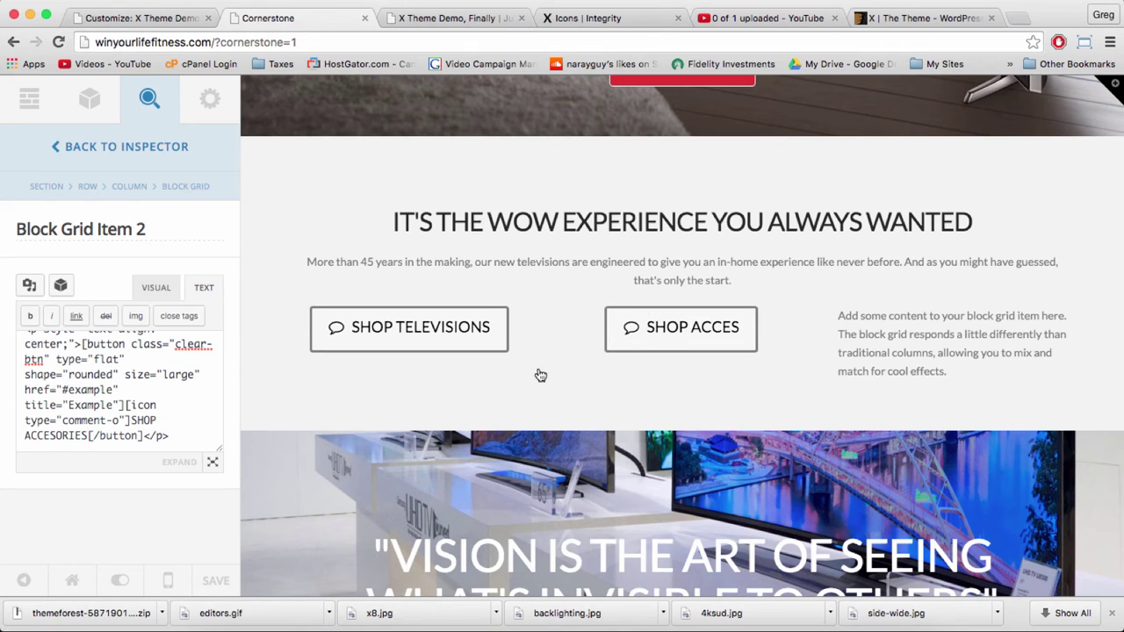
# Paste the button shortcode into Block Grid Item 3 and relabel it SHOP SALES.
pyautogui.click(974, 355)
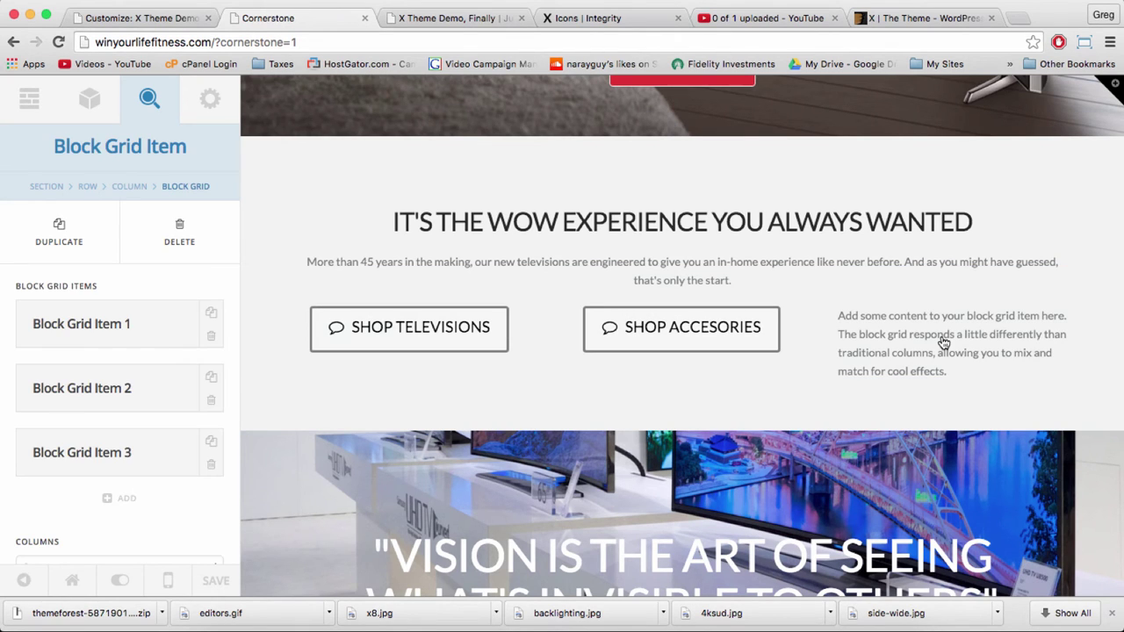
pyautogui.click(123, 451)
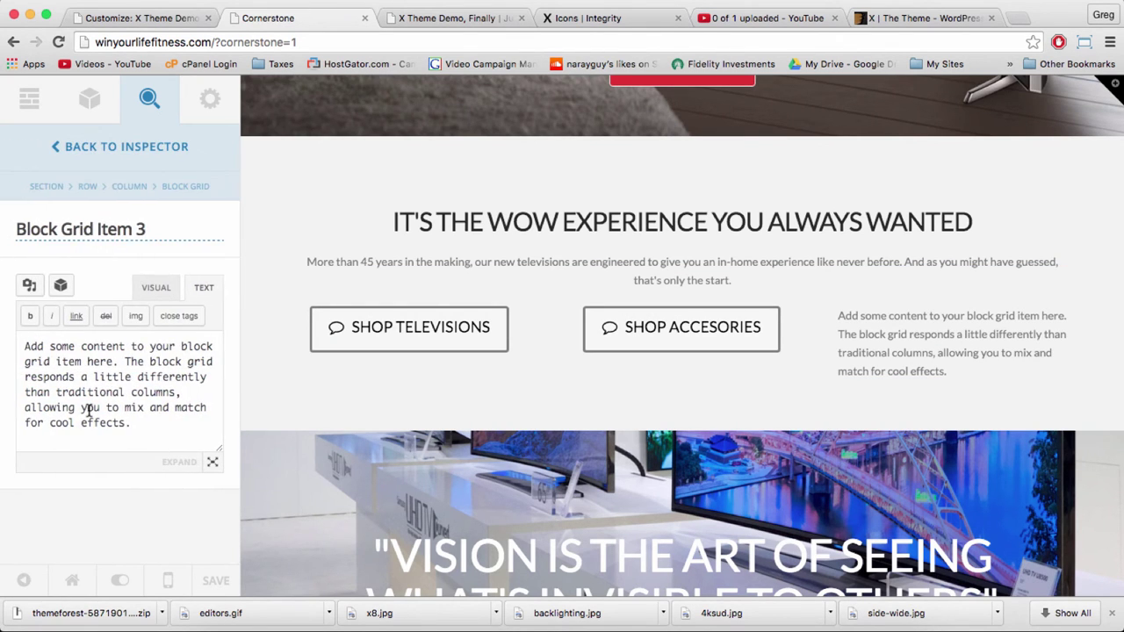
pyautogui.hotkey('ctrl', 'a')
pyautogui.hotkey('ctrl', 'v')
pyautogui.scroll(-2, 88, 408)
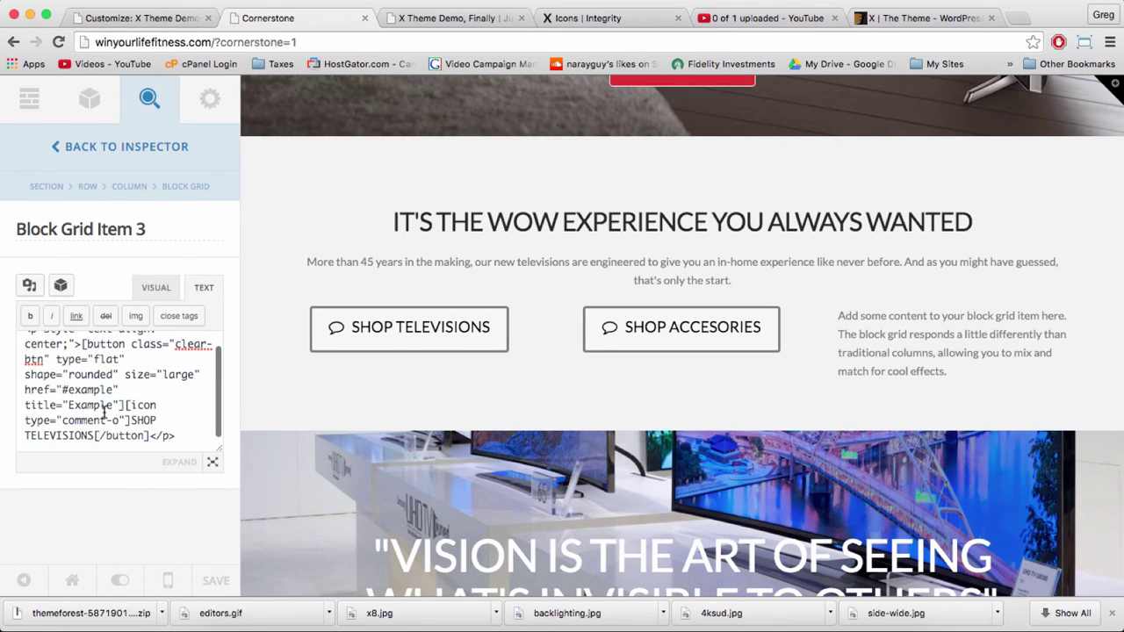
pyautogui.moveTo(61, 436); pyautogui.dragTo(131, 420)
pyautogui.write('SH')
pyautogui.press('BackSpace')
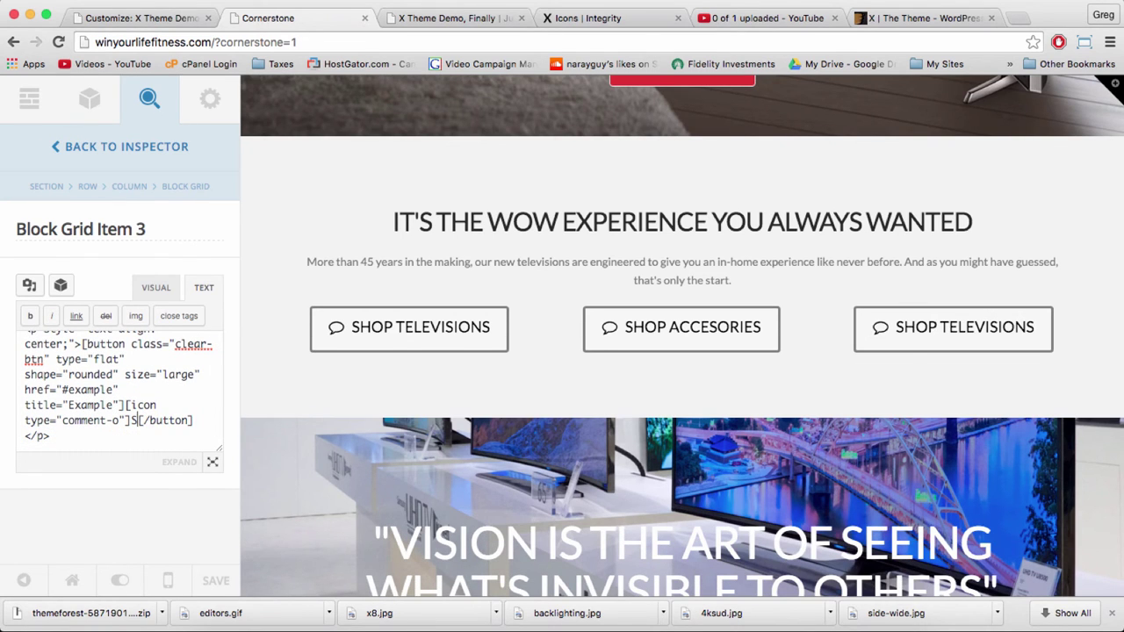
pyautogui.press('BackSpace')
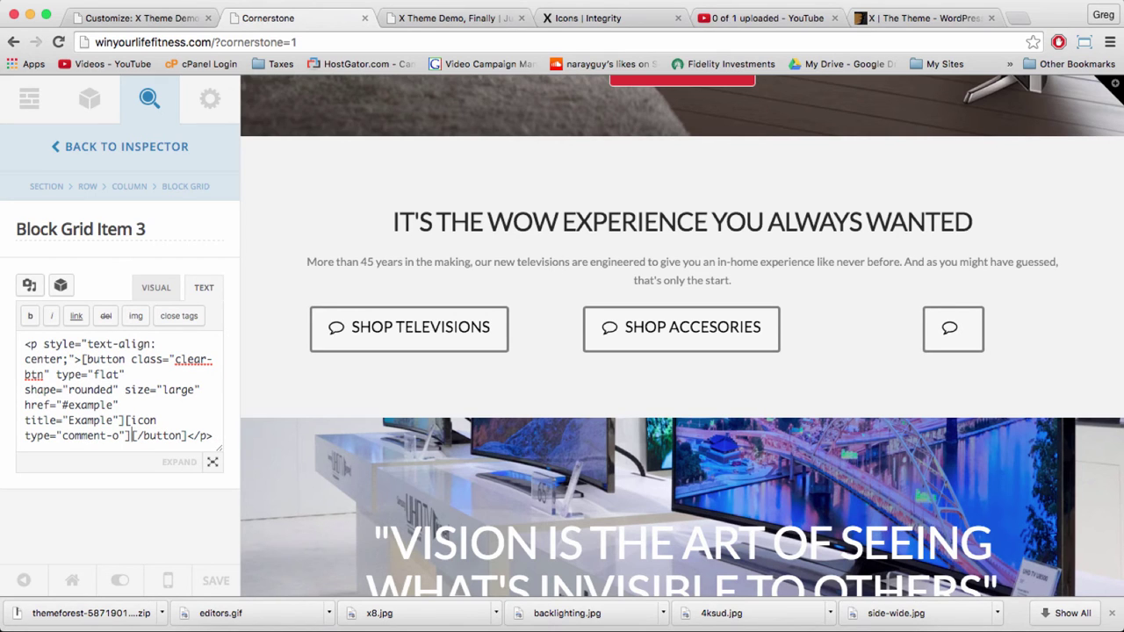
pyautogui.write('SHOP SALES')
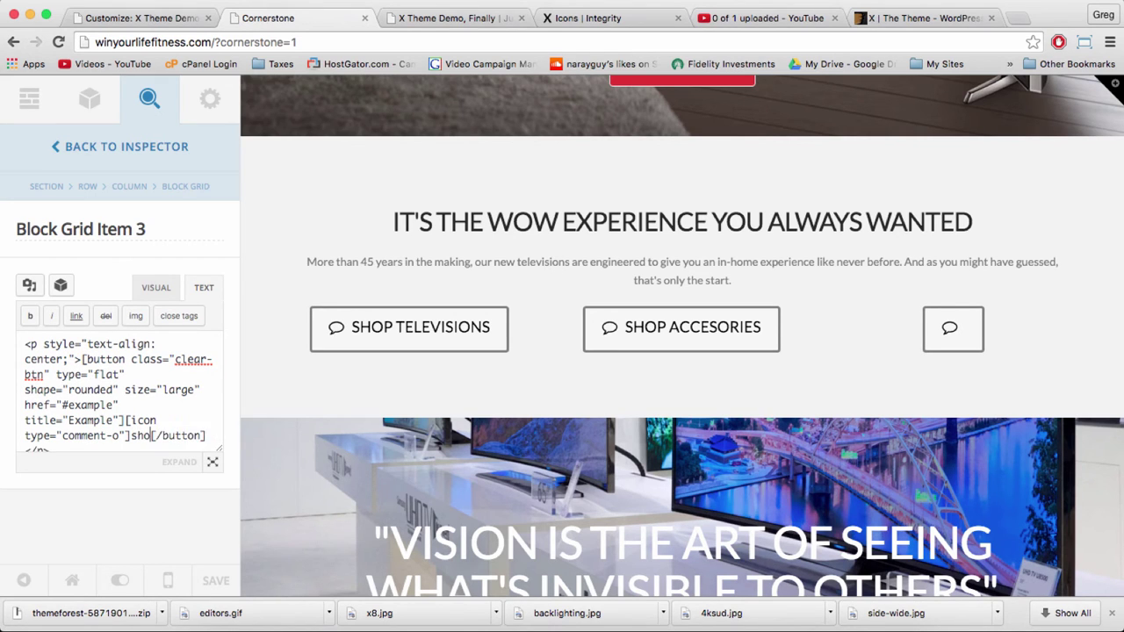
pyautogui.click(614, 228)
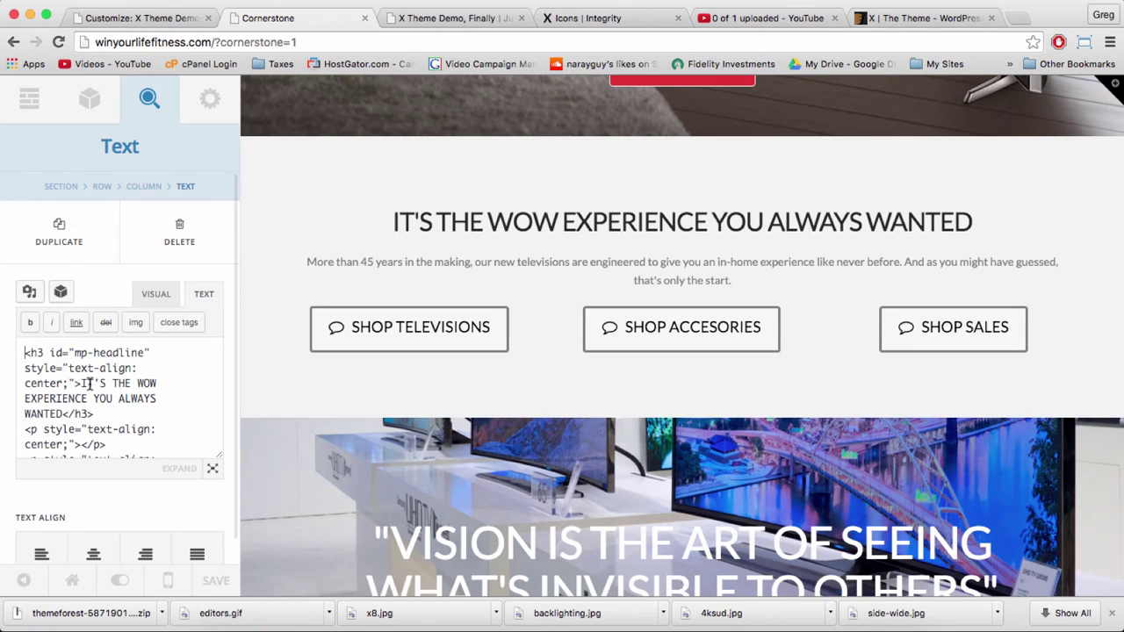
# Add a blank line after the closing </p> of the headline Text element's intro paragraph.
pyautogui.scroll(-5, 88, 384)
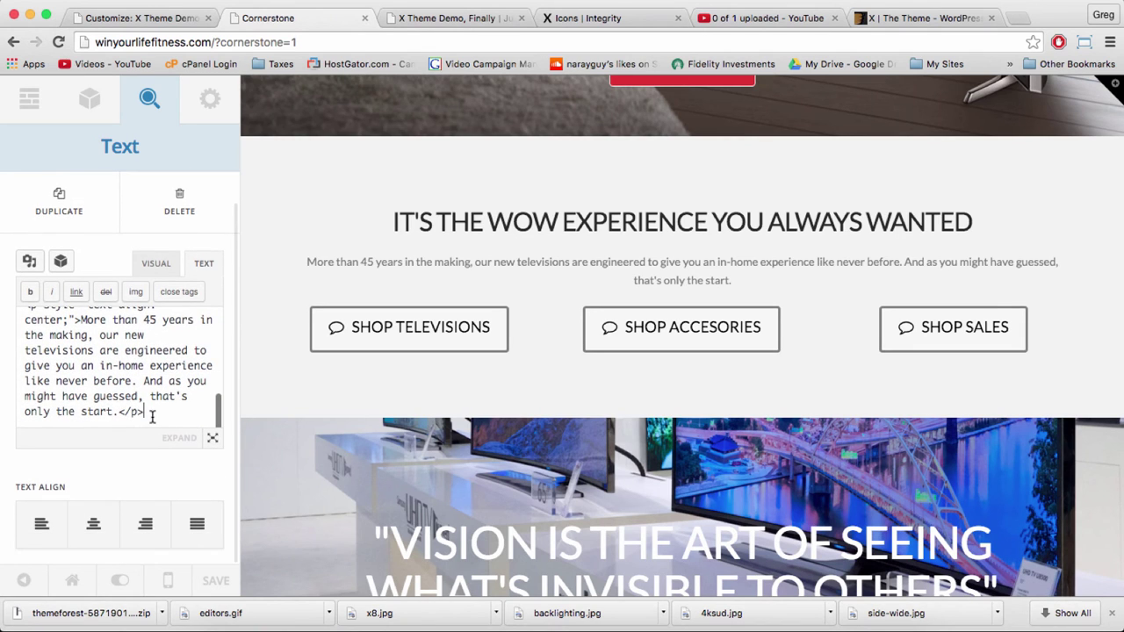
pyautogui.press('Return')
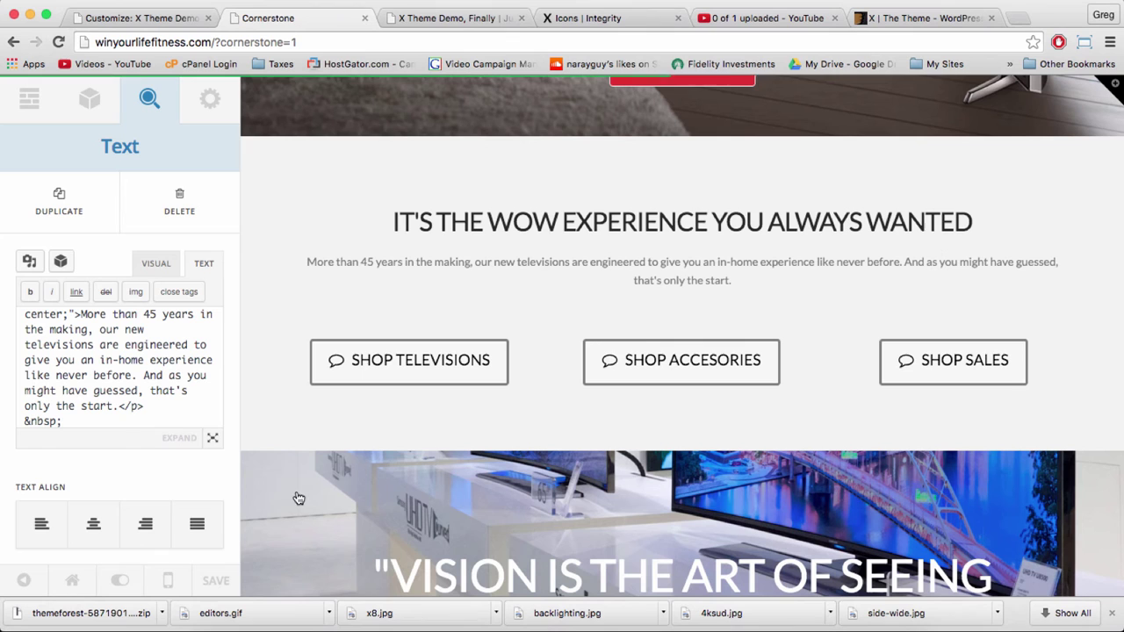
# Reload the live homepage and try the SHOP ACCESORIES button among the three shop buttons.
pyautogui.click(442, 18)
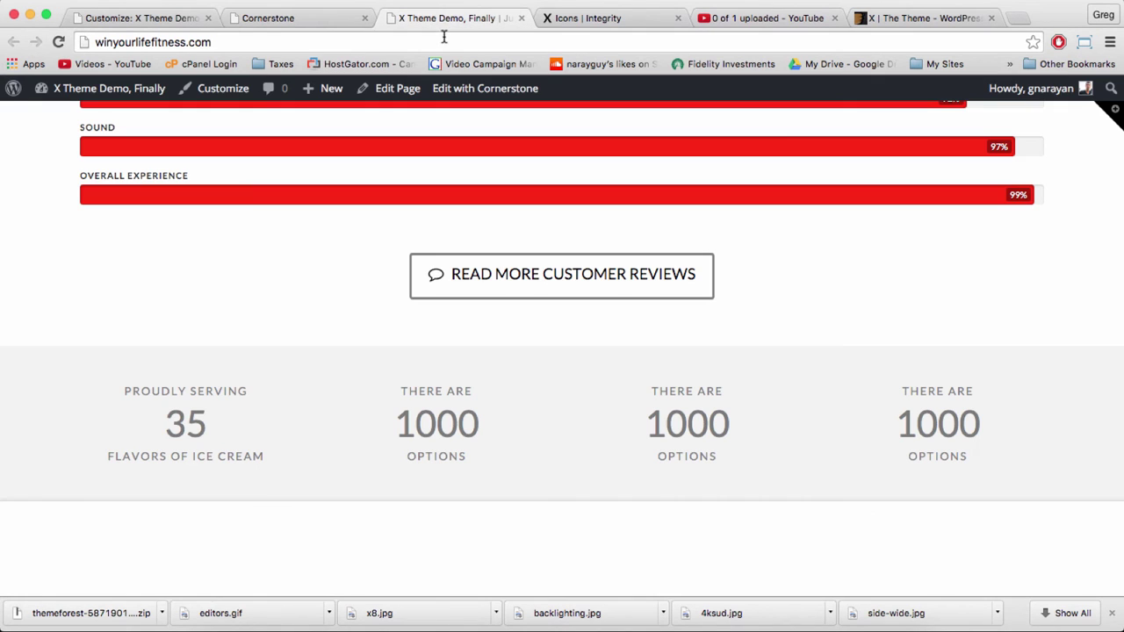
pyautogui.click(443, 41)
pyautogui.press('Return')
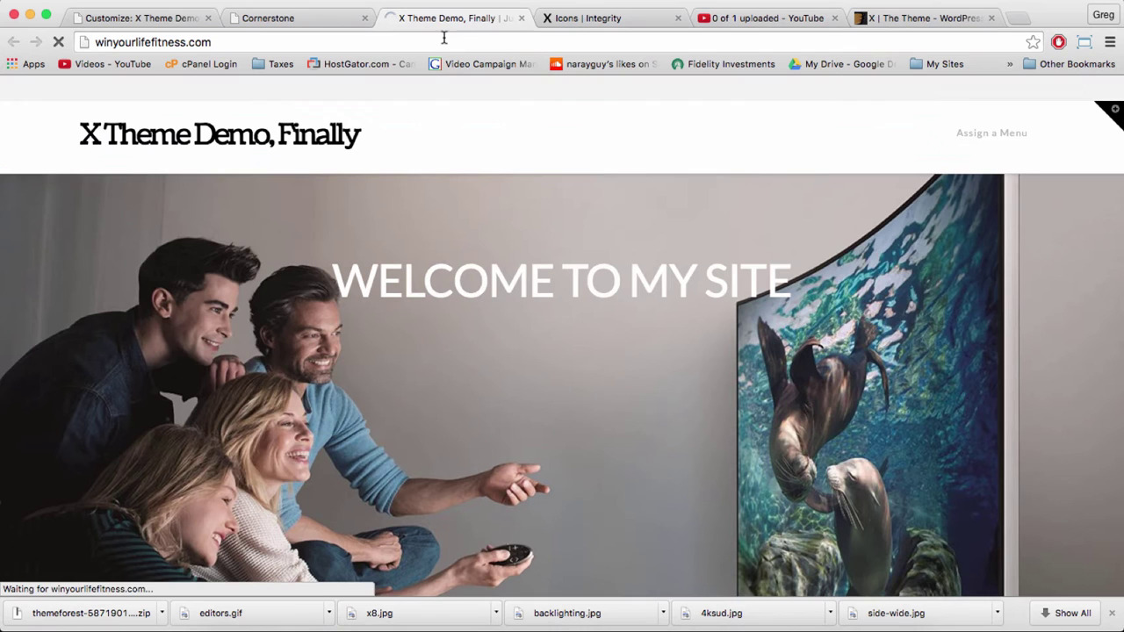
pyautogui.scroll(-7, 332, 283)
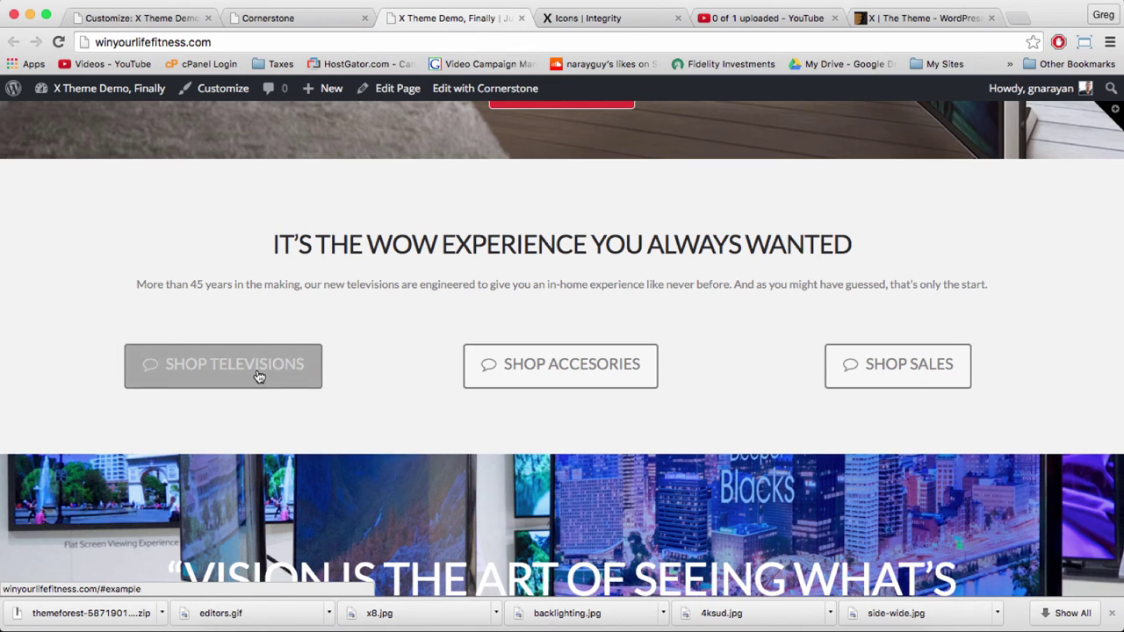
pyautogui.click(514, 369)
# Change the .clear-btn:hover border width from 3px to 2px in the Customizer's Custom CSS.
pyautogui.click(141, 17)
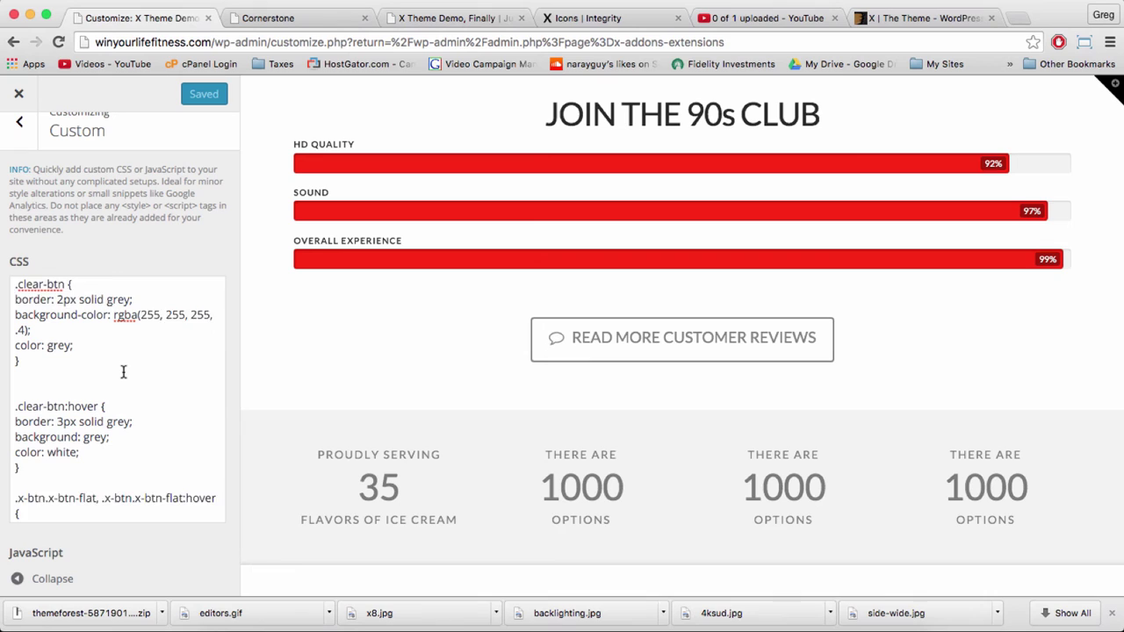
pyautogui.scroll(-1, 123, 372)
pyautogui.click(33, 393)
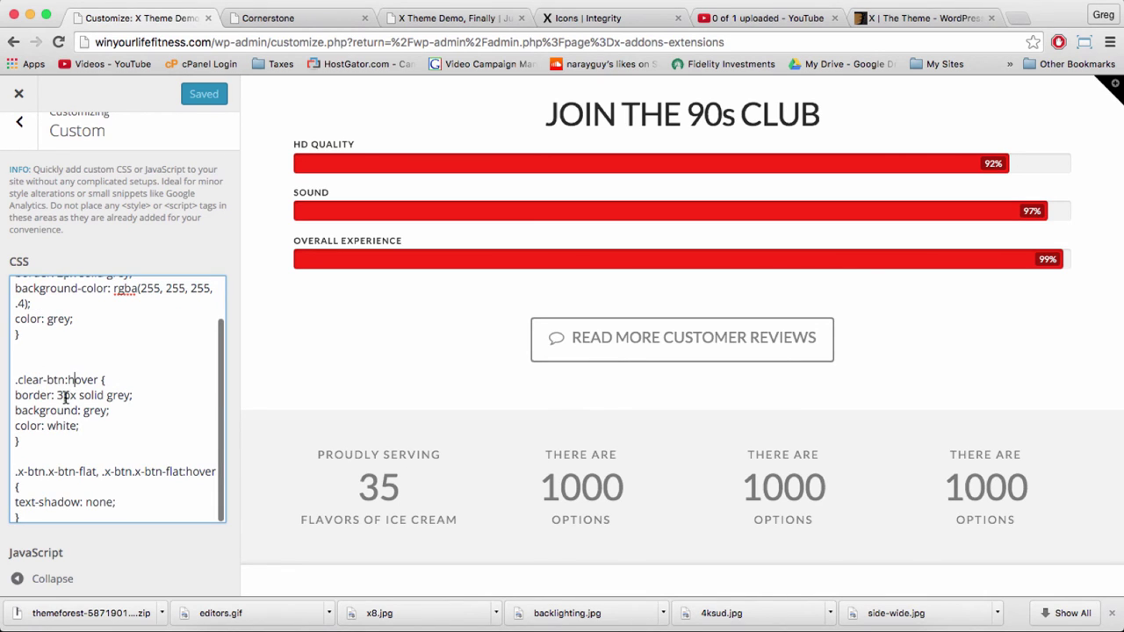
pyautogui.scroll(1, 65, 397)
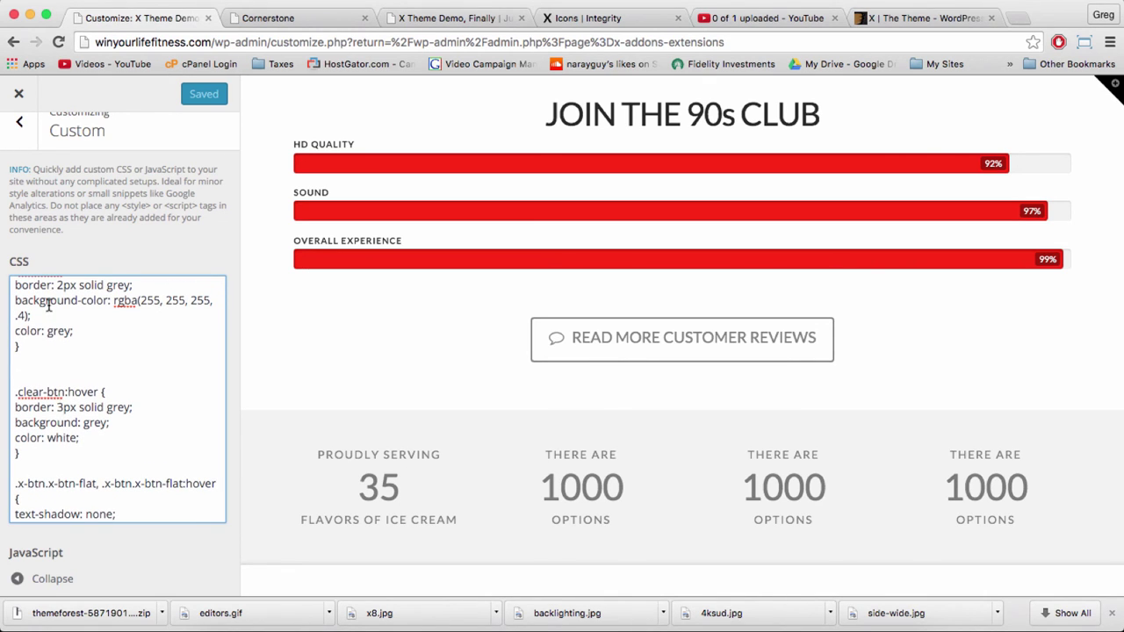
pyautogui.scroll(2, 50, 305)
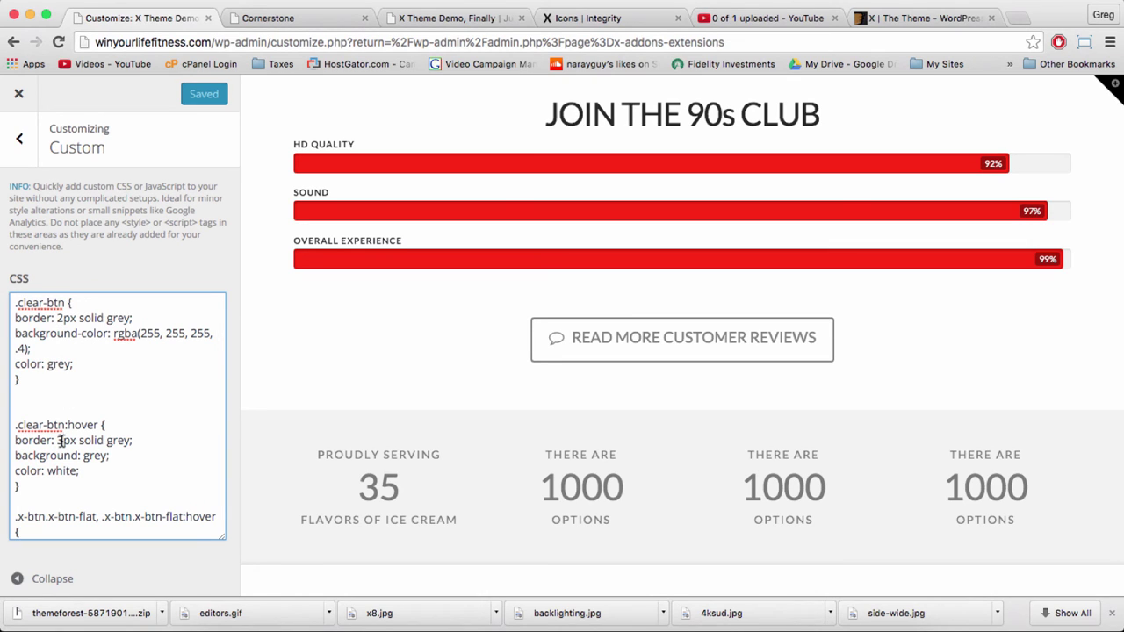
pyautogui.press('BackSpace')
pyautogui.write('2')
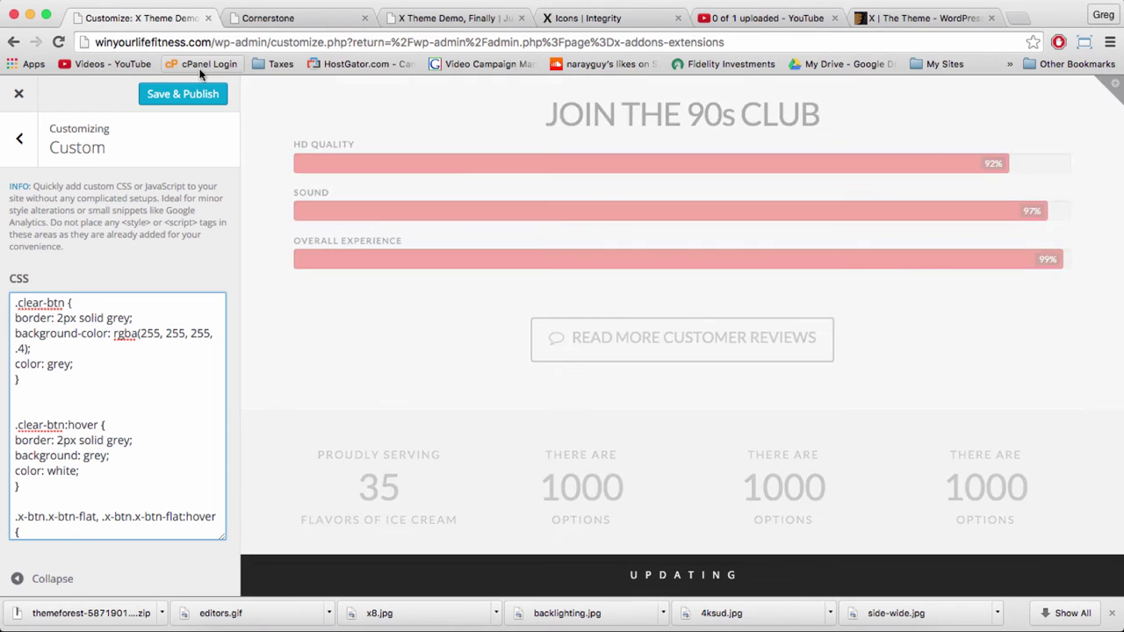
# Scroll the live homepage from the hero down to the stats section, then return to Cornerstone.
pyautogui.click(350, 22)
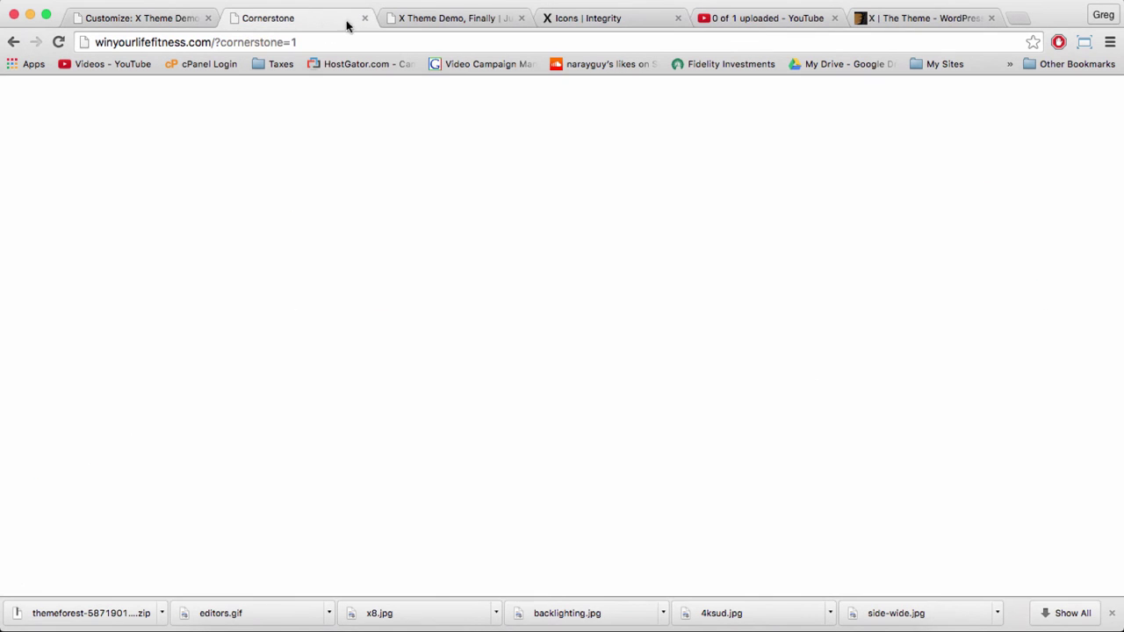
pyautogui.click(439, 18)
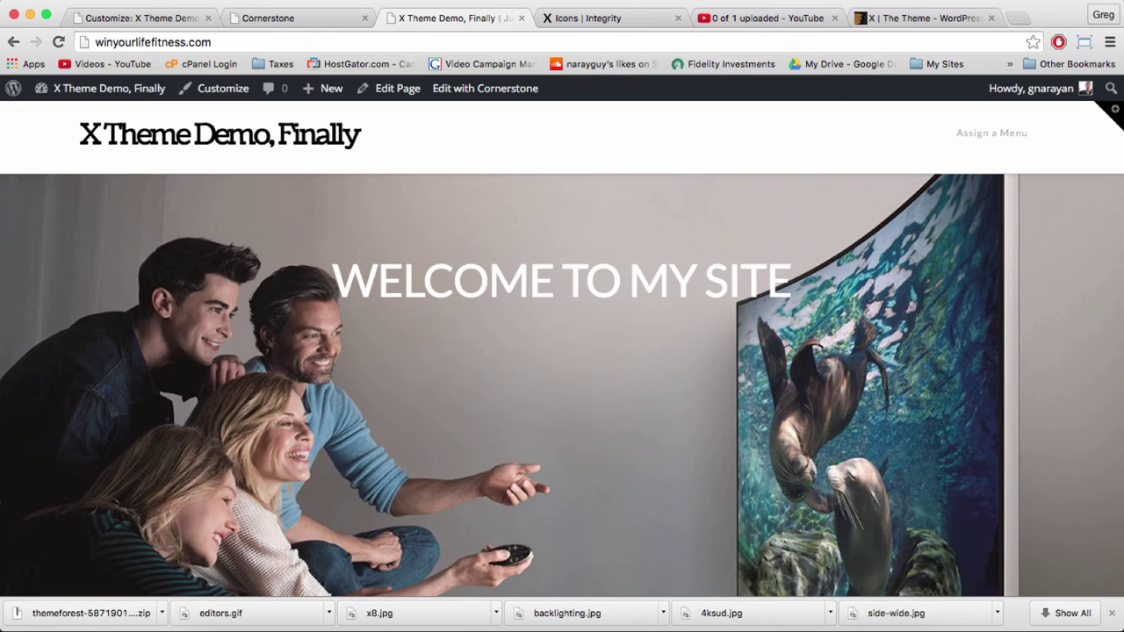
pyautogui.scroll(-10, 563, 249)
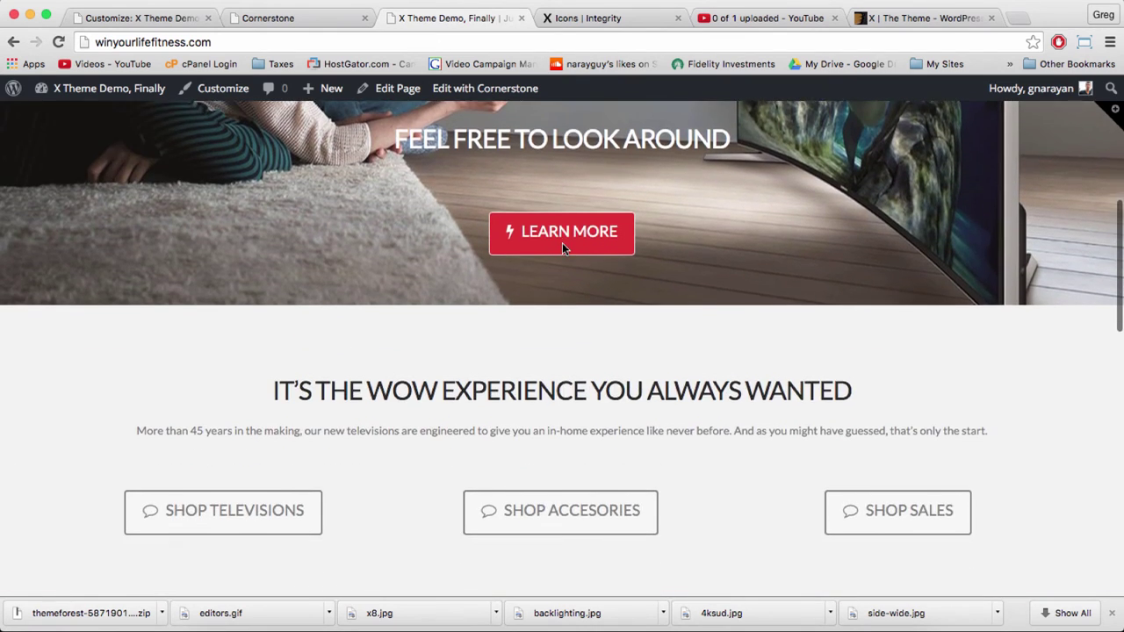
pyautogui.scroll(-2, 722, 391)
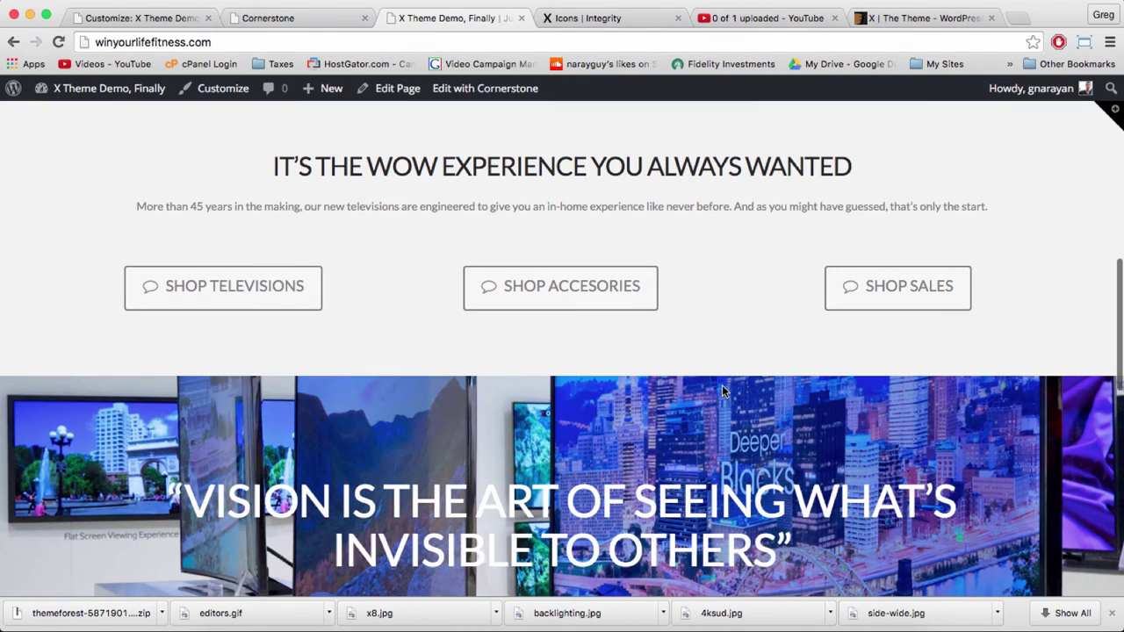
pyautogui.scroll(-15, 723, 389)
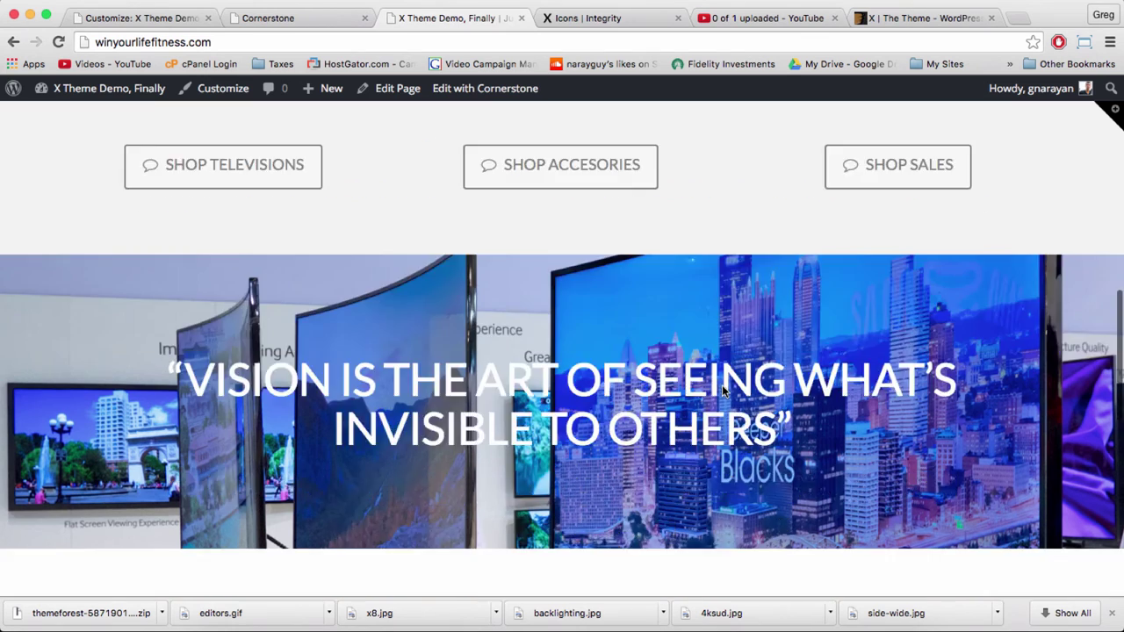
pyautogui.scroll(-1, 722, 386)
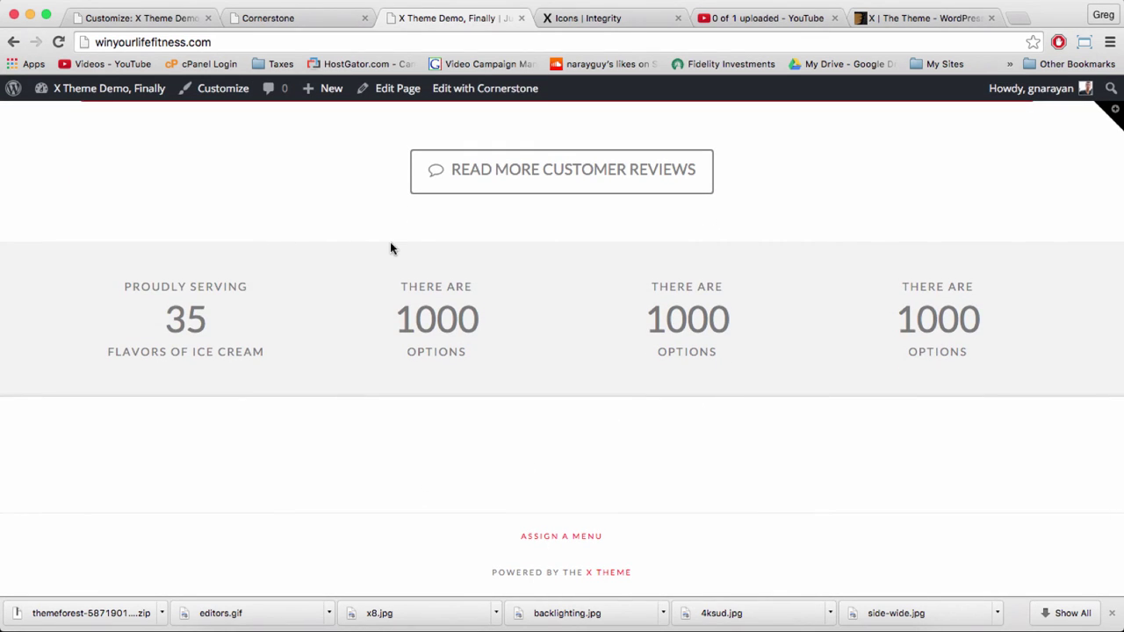
pyautogui.hotkey('ctrl', 'shift', 'Tab')
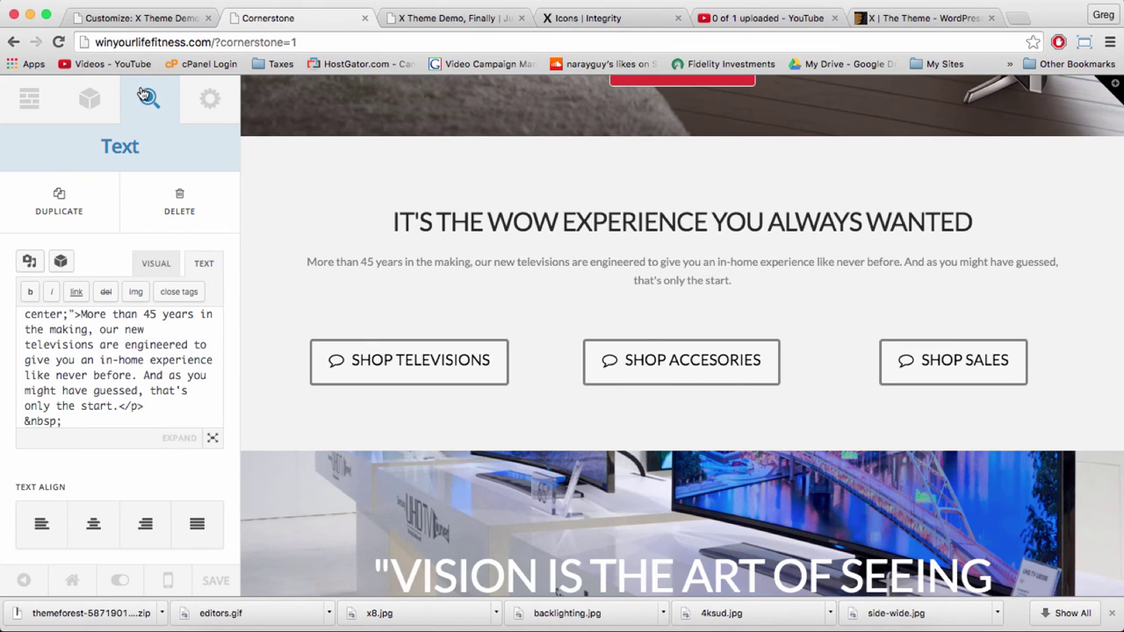
# Rename the stats section, Section 5, to Counters.
pyautogui.click(28, 100)
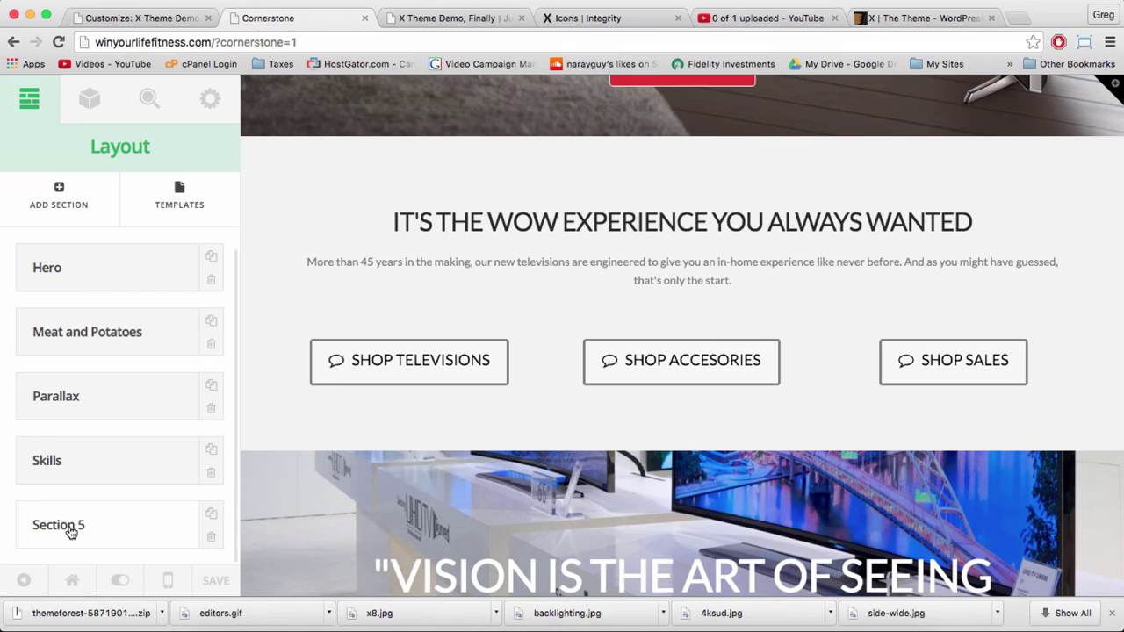
pyautogui.click(71, 533)
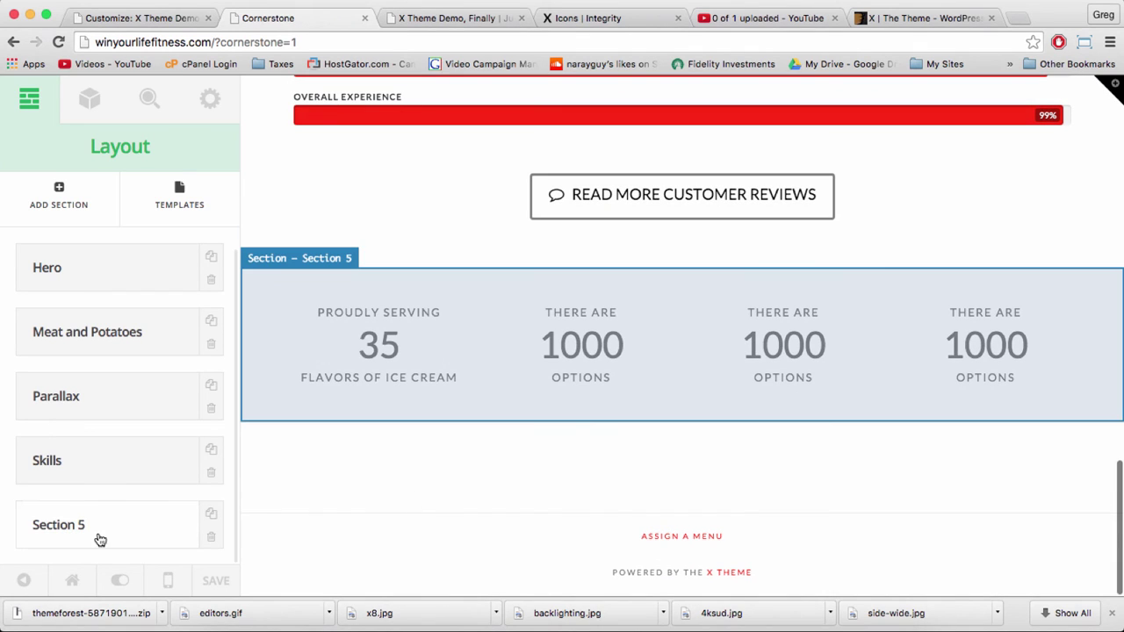
pyautogui.click(59, 530)
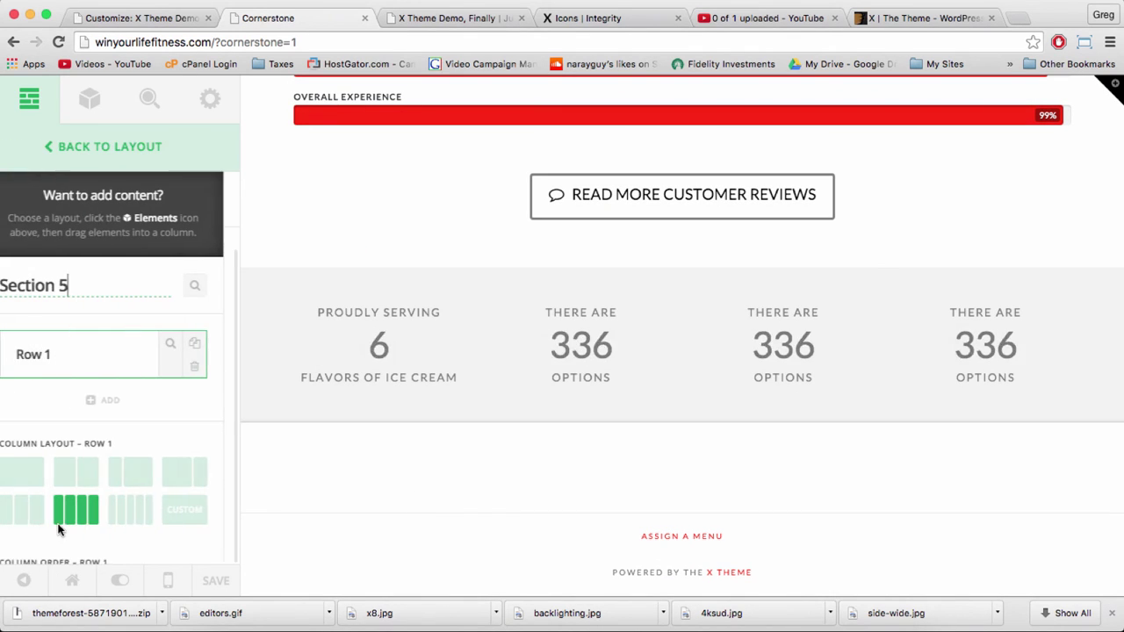
pyautogui.hotkey('ctrl', 'a')
pyautogui.write('Counters')
pyautogui.click(84, 164)
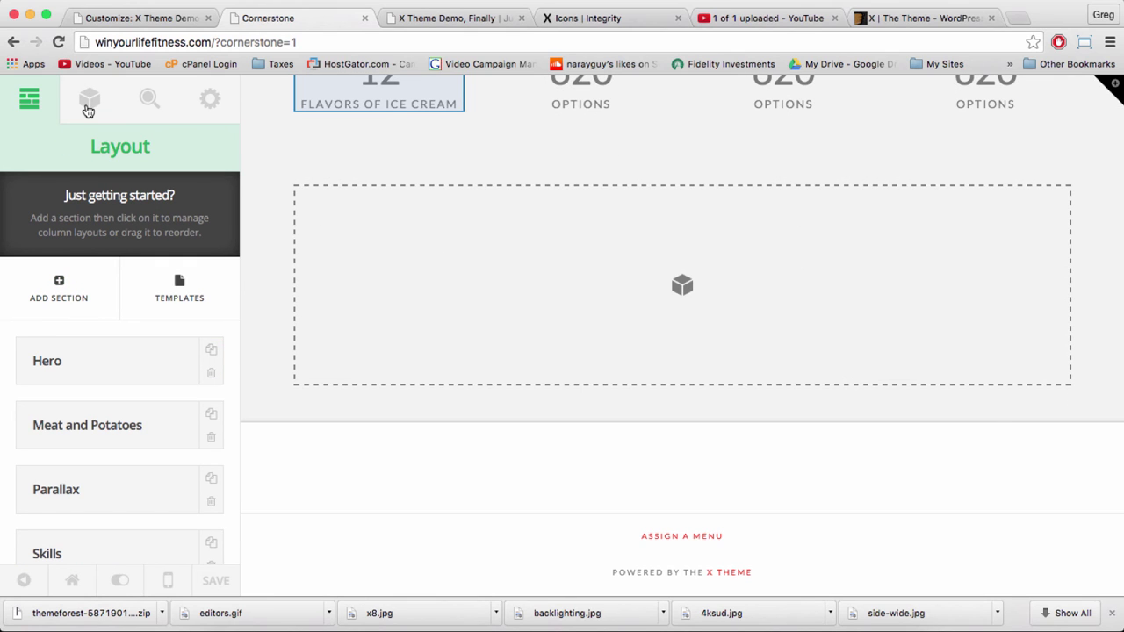
# Drop a Pricing Table element into the new empty section below Counters.
pyautogui.click(88, 104)
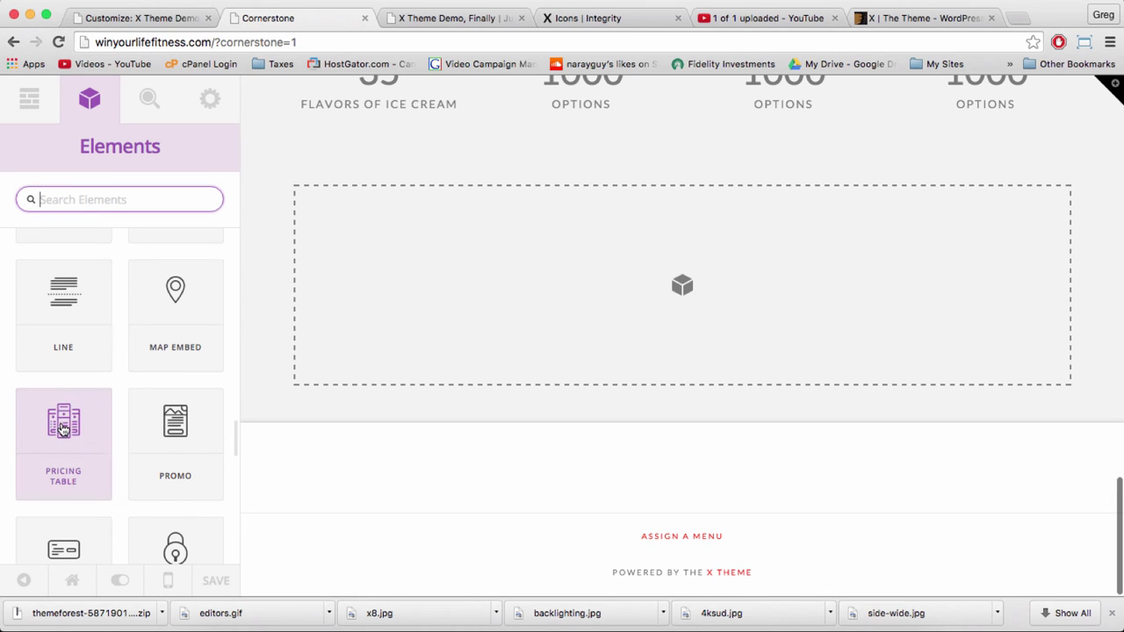
pyautogui.moveTo(57, 420)
pyautogui.mouseDown()
pyautogui.moveTo(272, 323)
pyautogui.moveTo(452, 284)
pyautogui.moveTo(612, 275)
pyautogui.mouseUp()
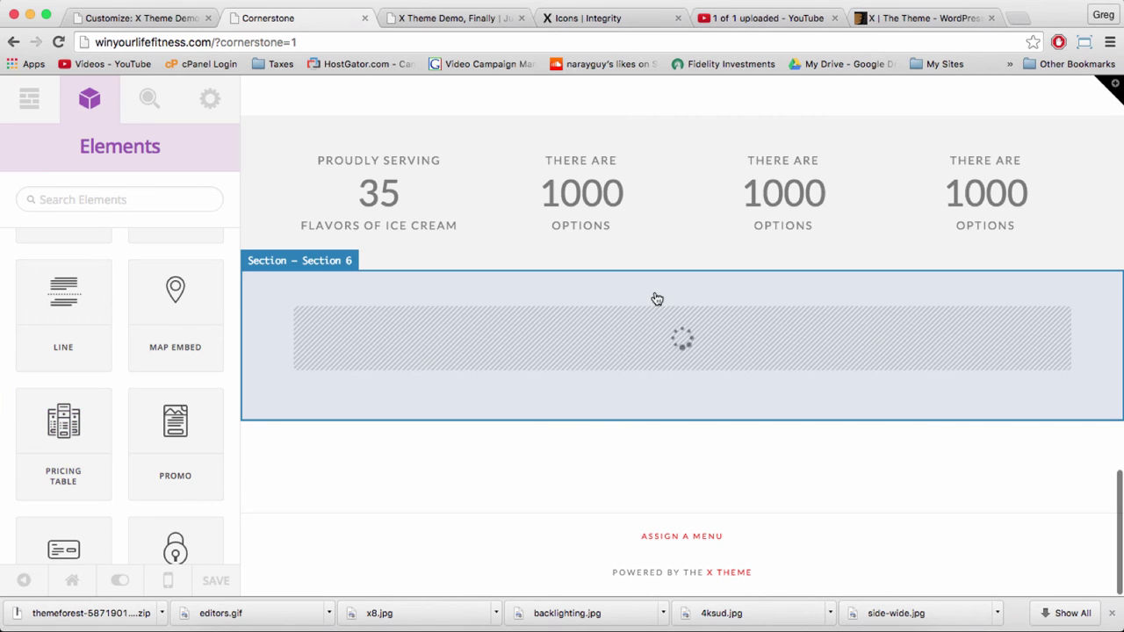
pyautogui.scroll(-5, 656, 299)
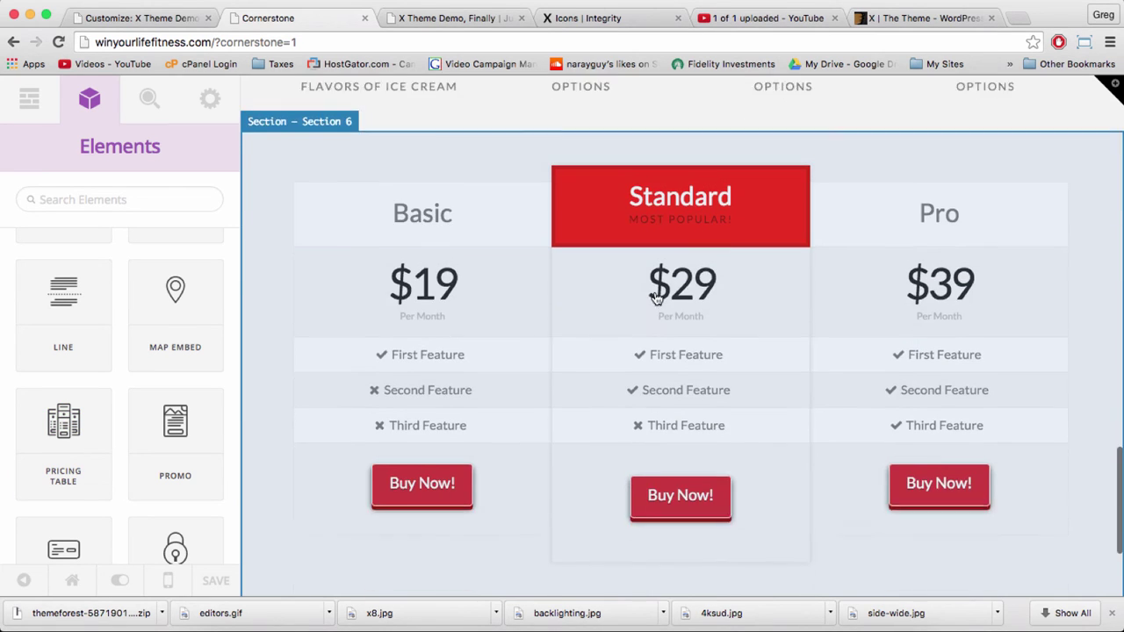
pyautogui.scroll(1, 484, 390)
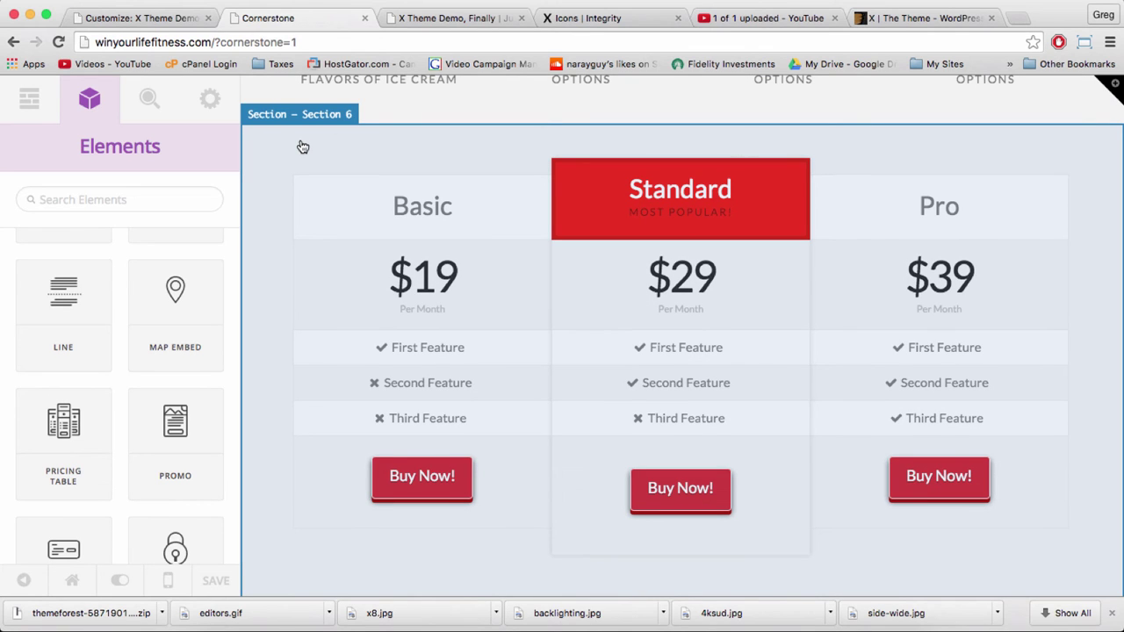
pyautogui.scroll(-2, 572, 268)
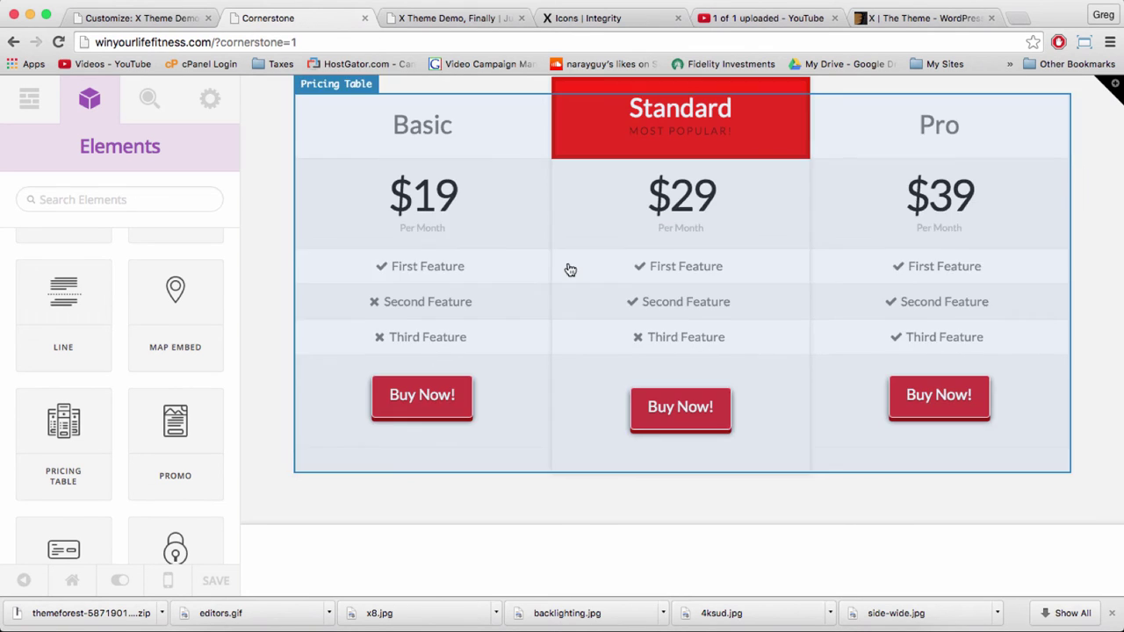
# Replace the Basic column's Buy Now! label inside [x_button] with BUY ME.
pyautogui.click(570, 270)
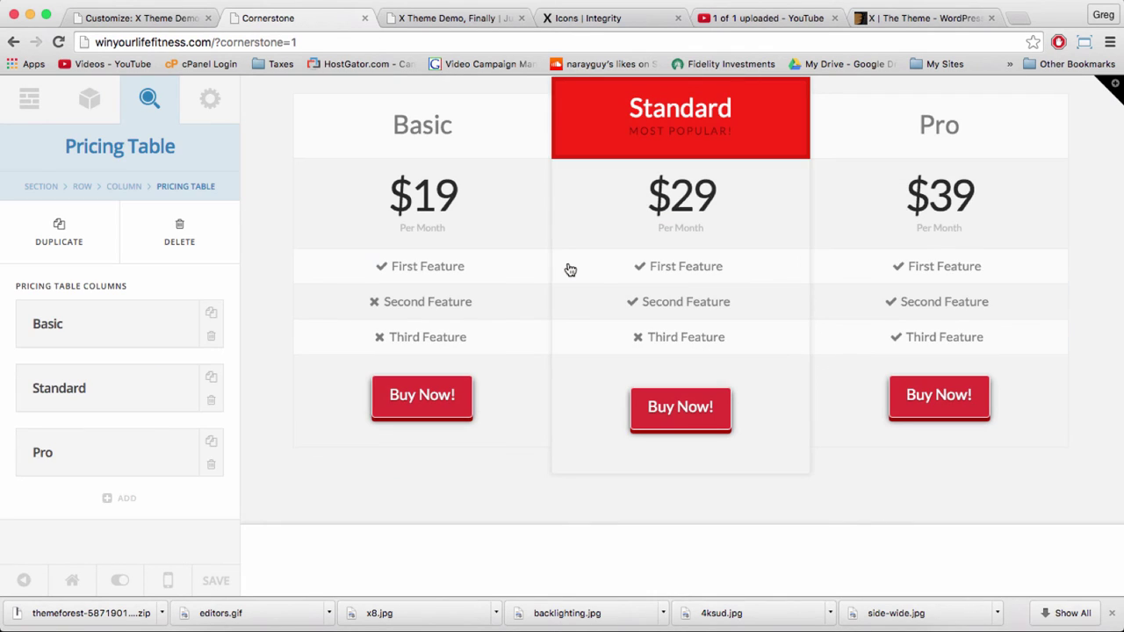
pyautogui.click(132, 324)
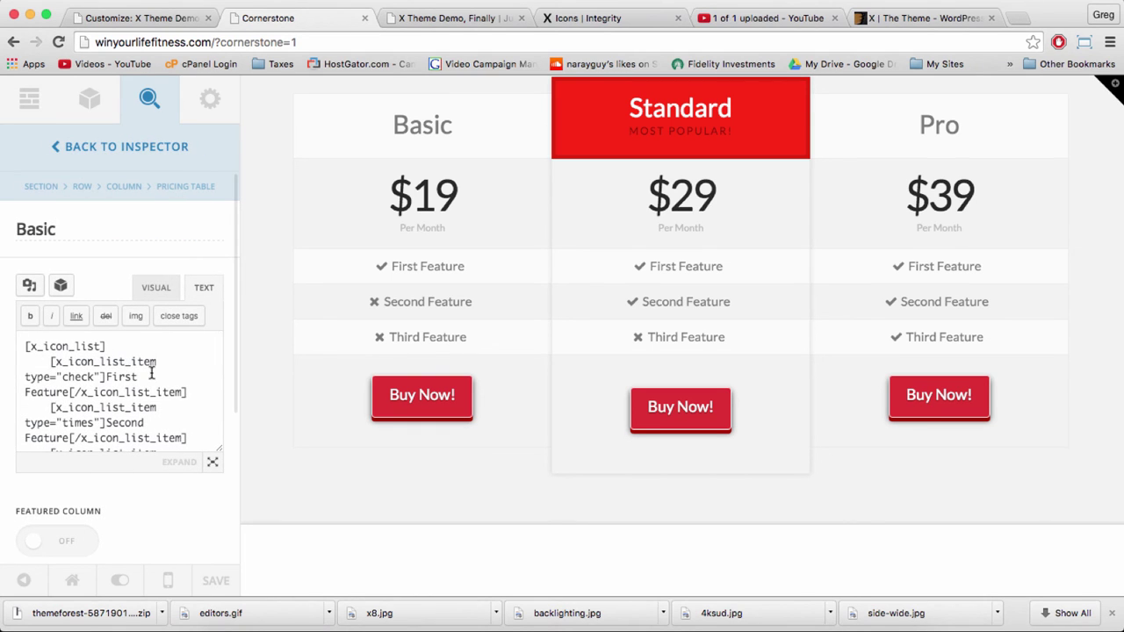
pyautogui.scroll(-6, 151, 373)
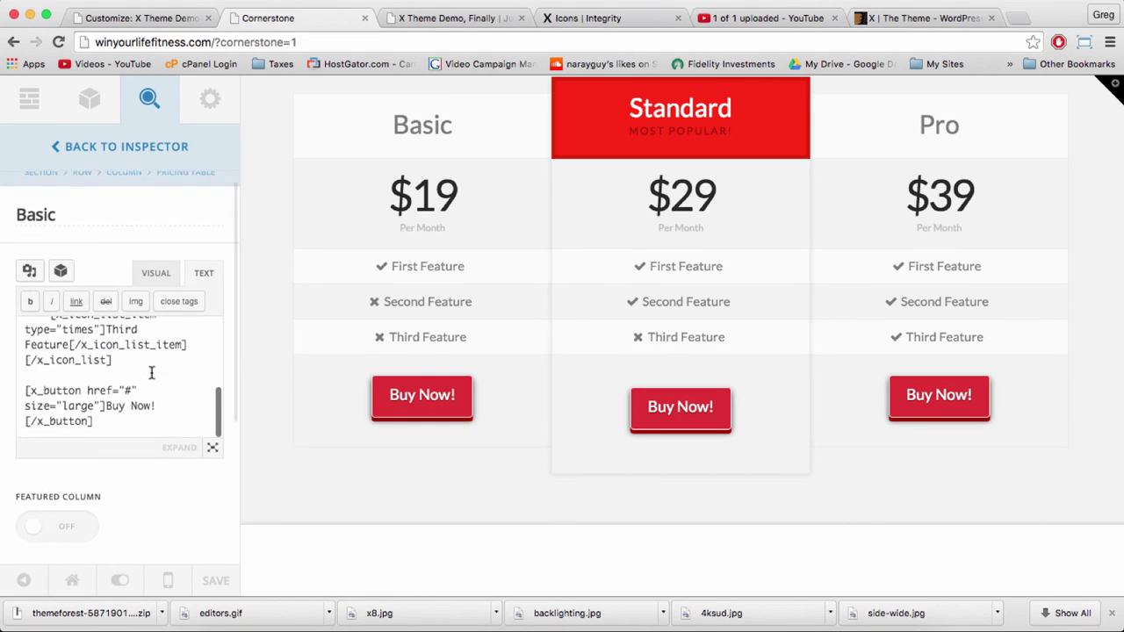
pyautogui.scroll(-1, 151, 373)
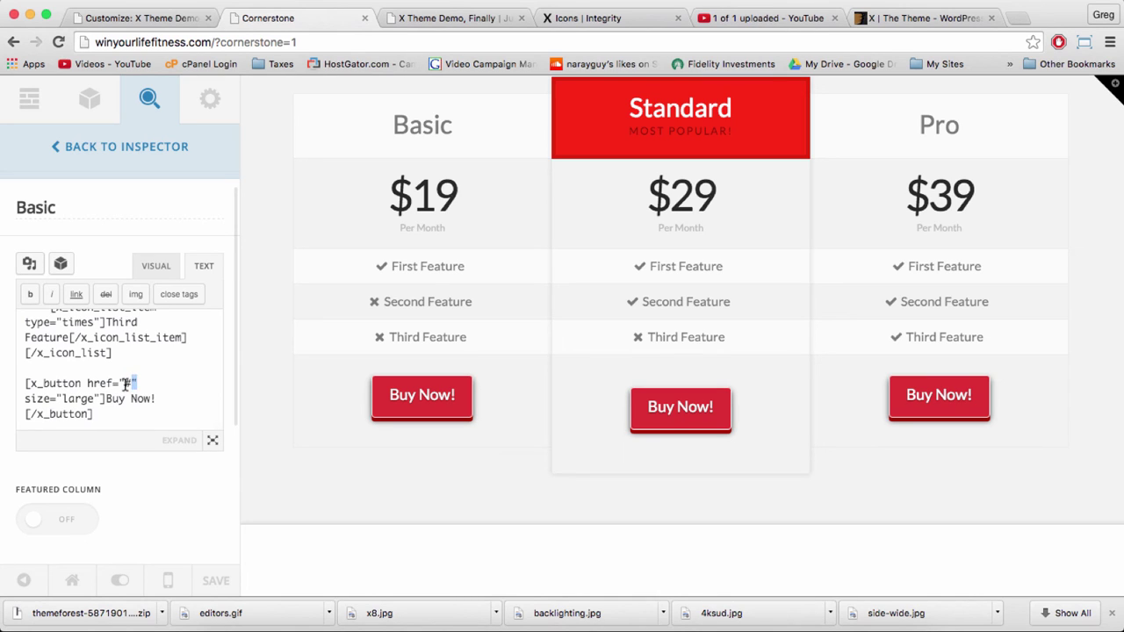
pyautogui.press('BackSpace')
pyautogui.press('BackSpace')
pyautogui.press('BackSpace')
pyautogui.press('BackSpace')
pyautogui.press('BackSpace')
pyautogui.press('BackSpace')
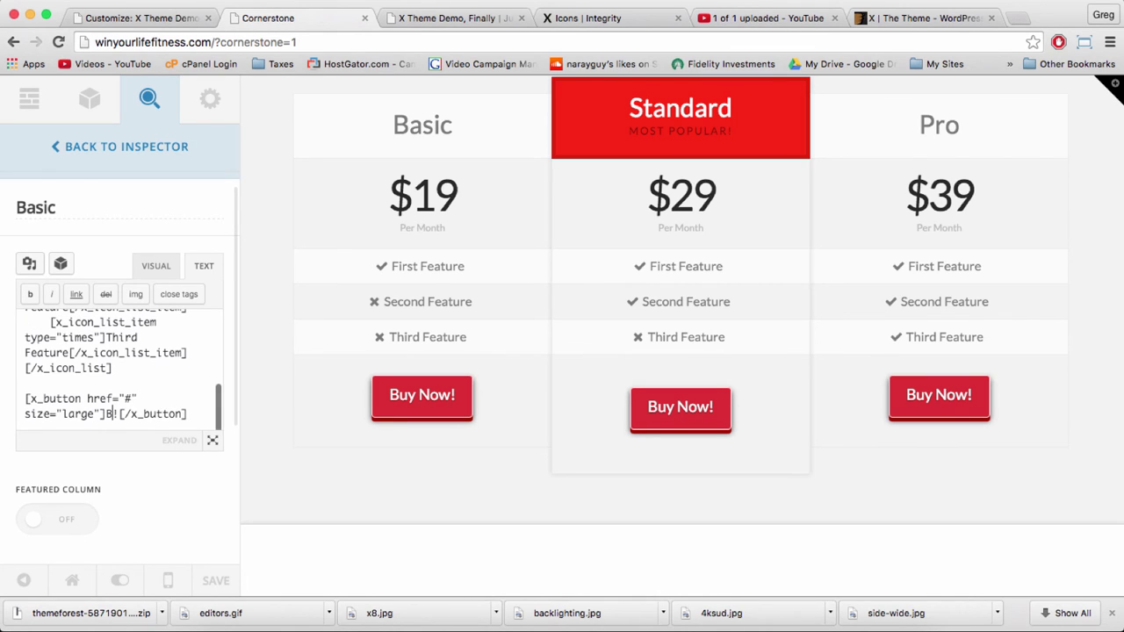
pyautogui.press('BackSpace')
pyautogui.press('BackSpace')
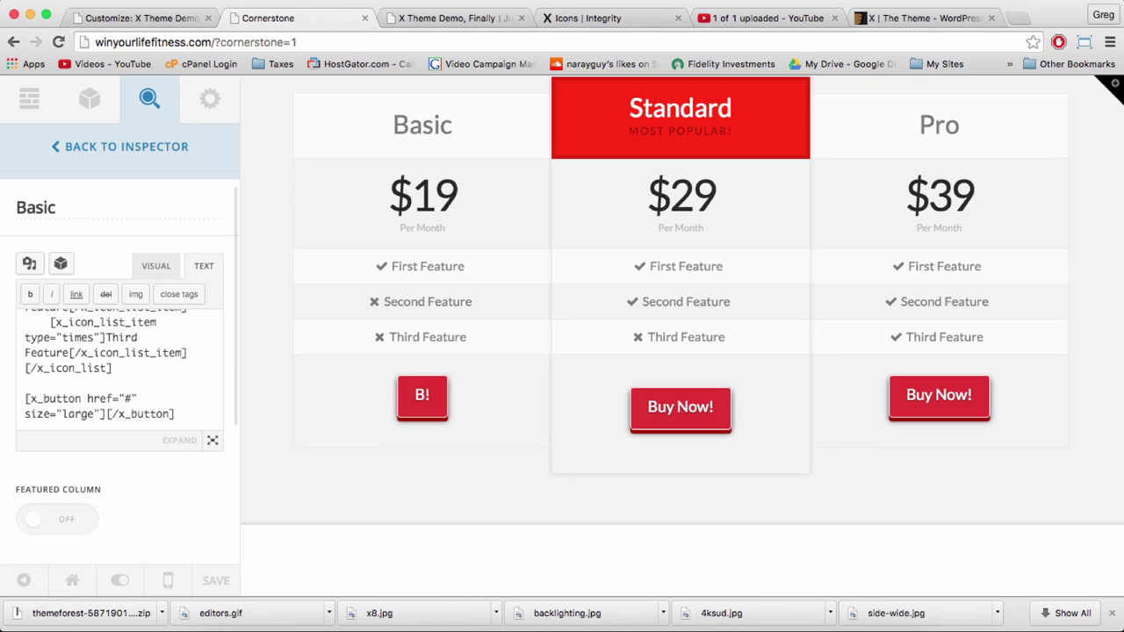
pyautogui.write('BUY ME')
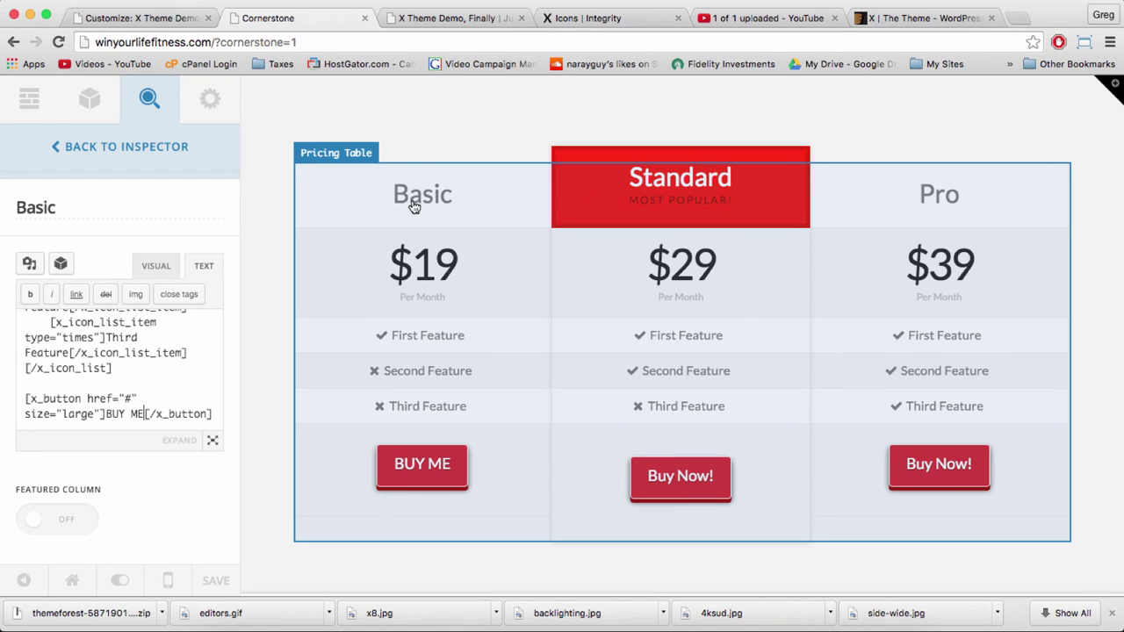
pyautogui.scroll(1, 260, 193)
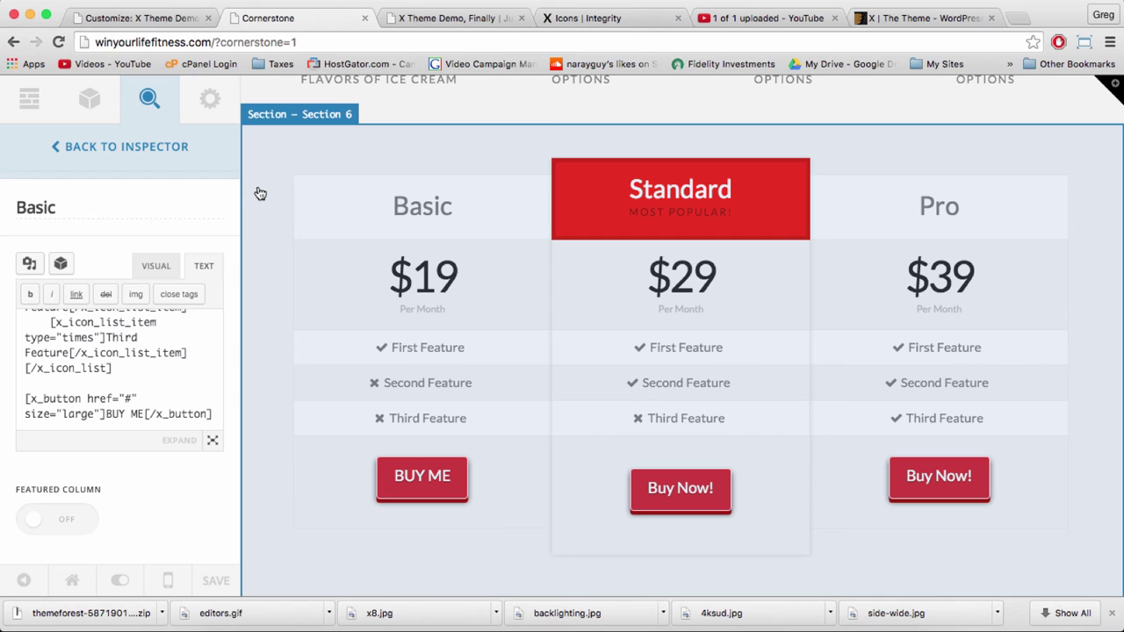
pyautogui.scroll(20, 450, 328)
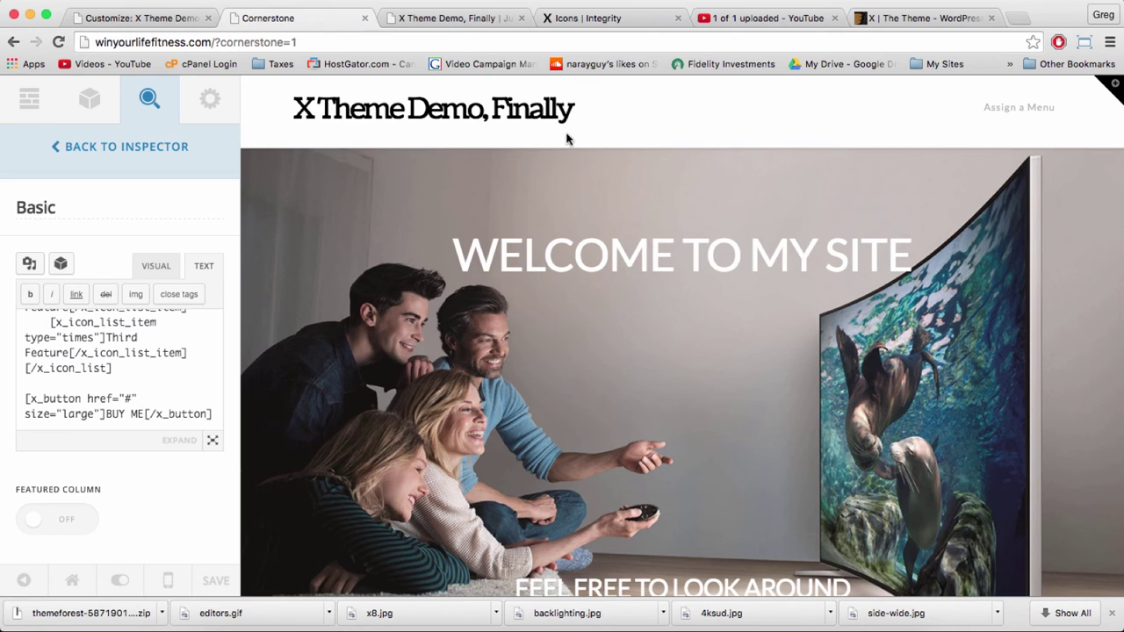
pyautogui.scroll(-6, 710, 324)
pyautogui.scroll(-10, 709, 324)
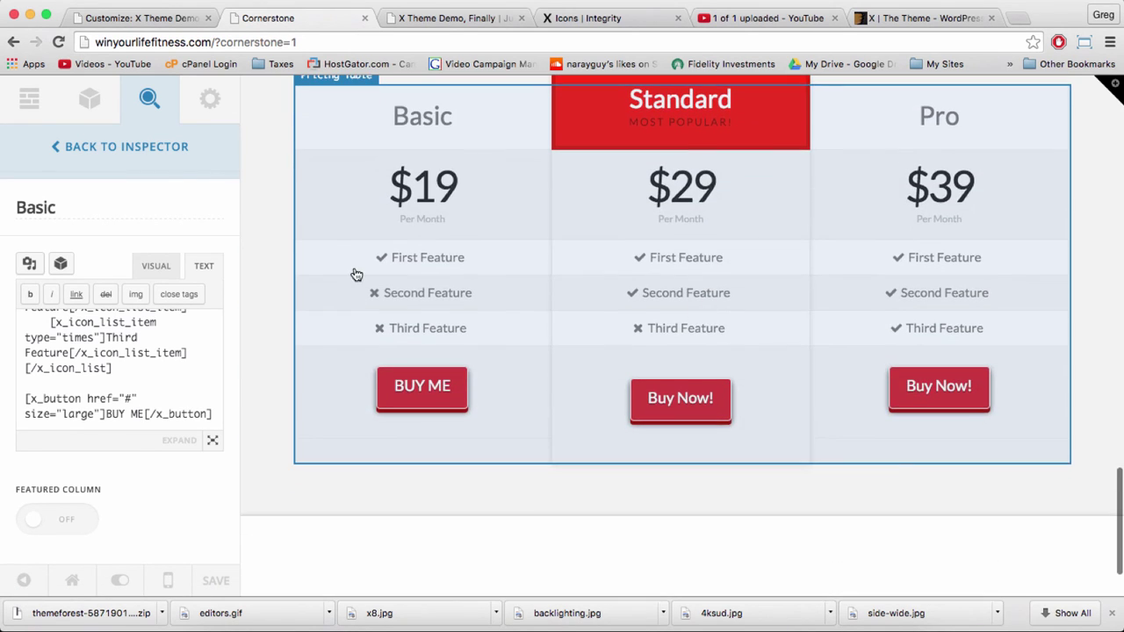
pyautogui.click(281, 231)
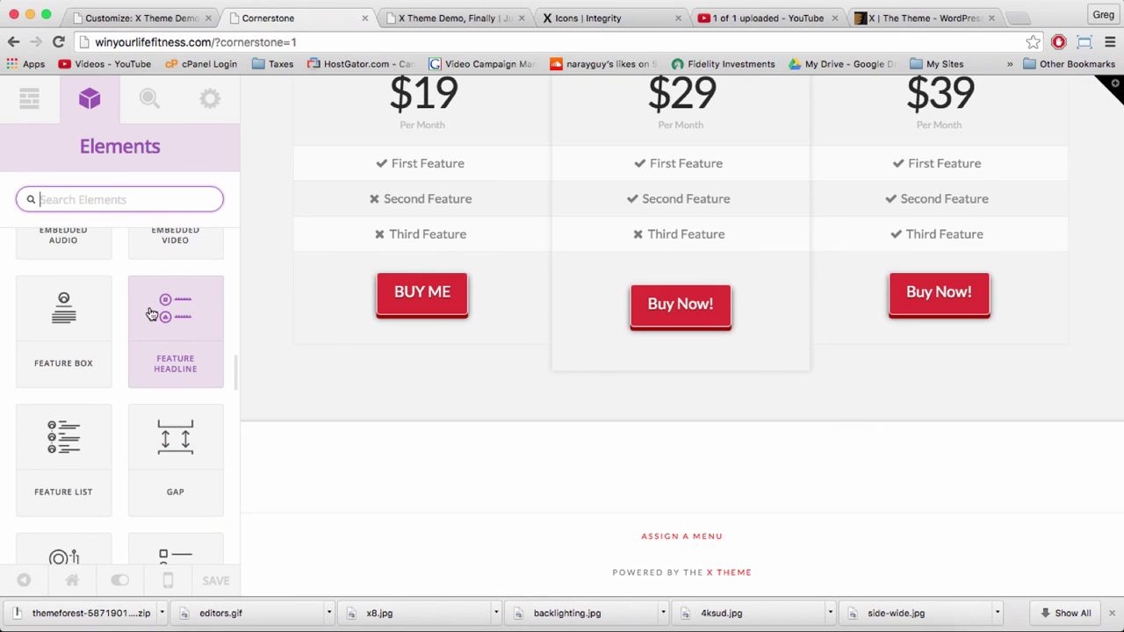
# Place a Feature List element below the pricing table.
pyautogui.scroll(1, 90, 520)
pyautogui.click(64, 442)
pyautogui.moveTo(173, 423)
pyautogui.mouseDown()
pyautogui.moveTo(431, 409)
pyautogui.moveTo(504, 364)
pyautogui.moveTo(552, 301)
pyautogui.moveTo(586, 374)
pyautogui.mouseUp()
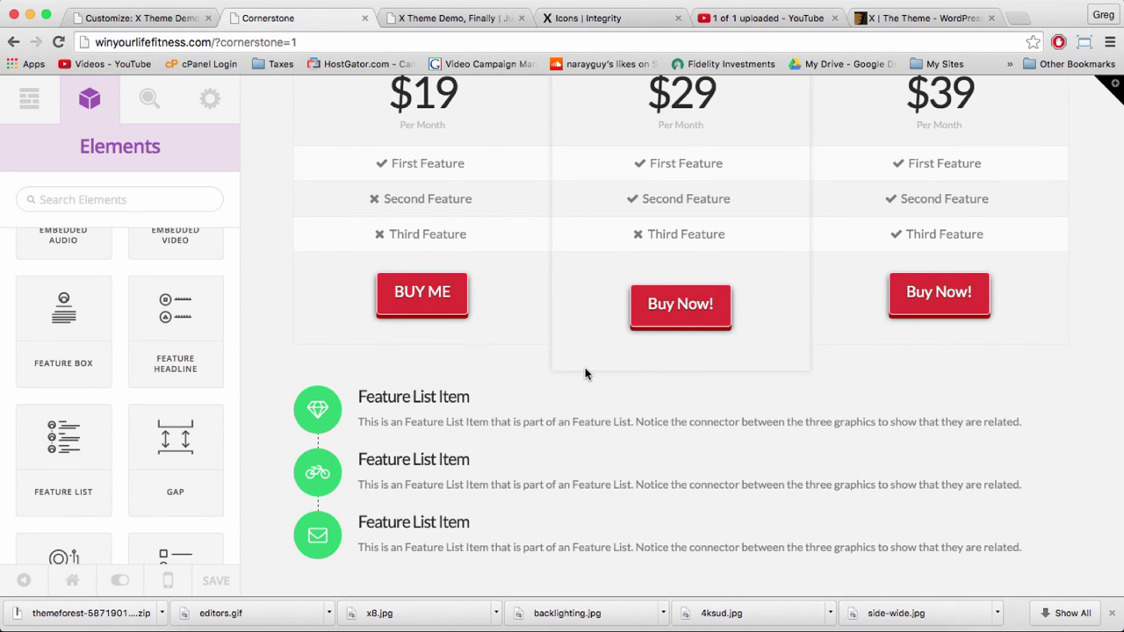
pyautogui.scroll(-4, 586, 374)
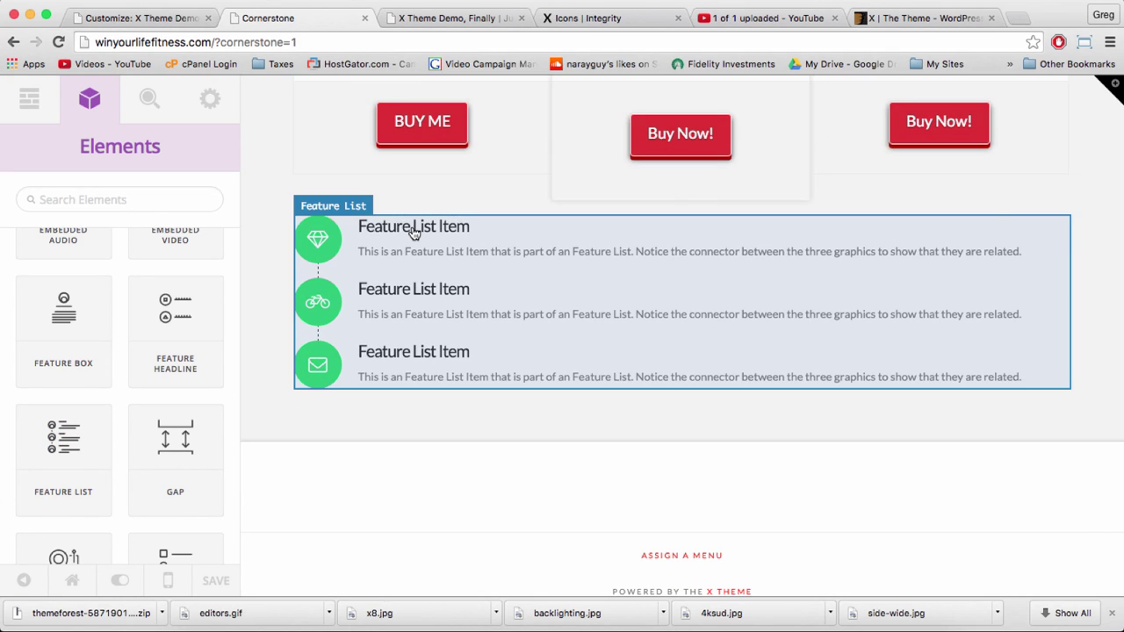
# Change the first feature list item's title to HD QUALITY.
pyautogui.click(414, 233)
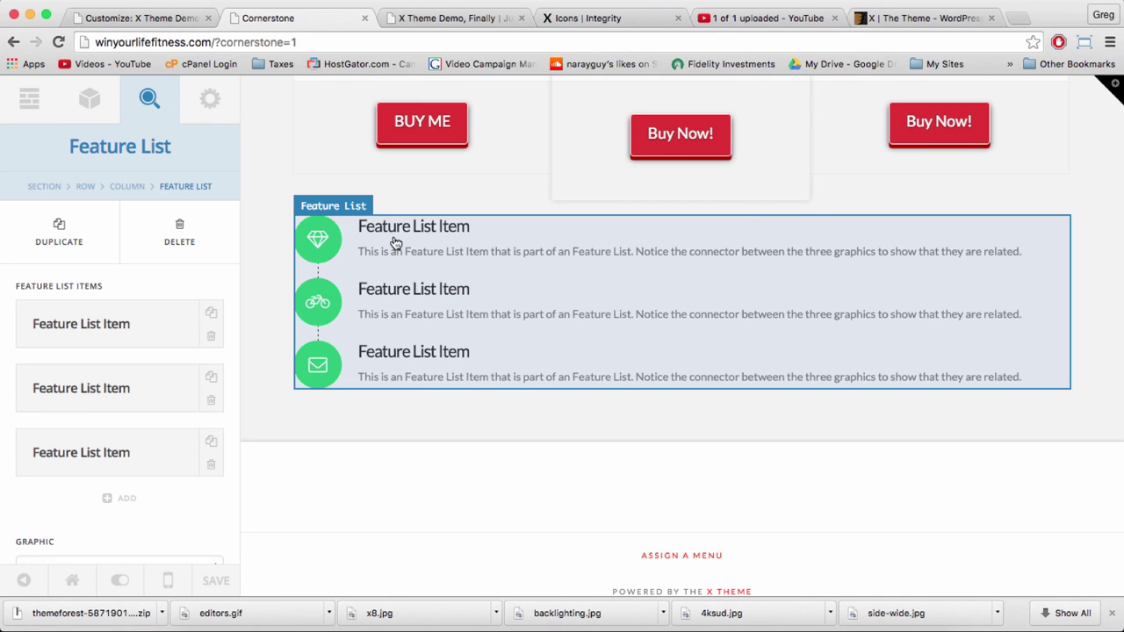
pyautogui.click(137, 323)
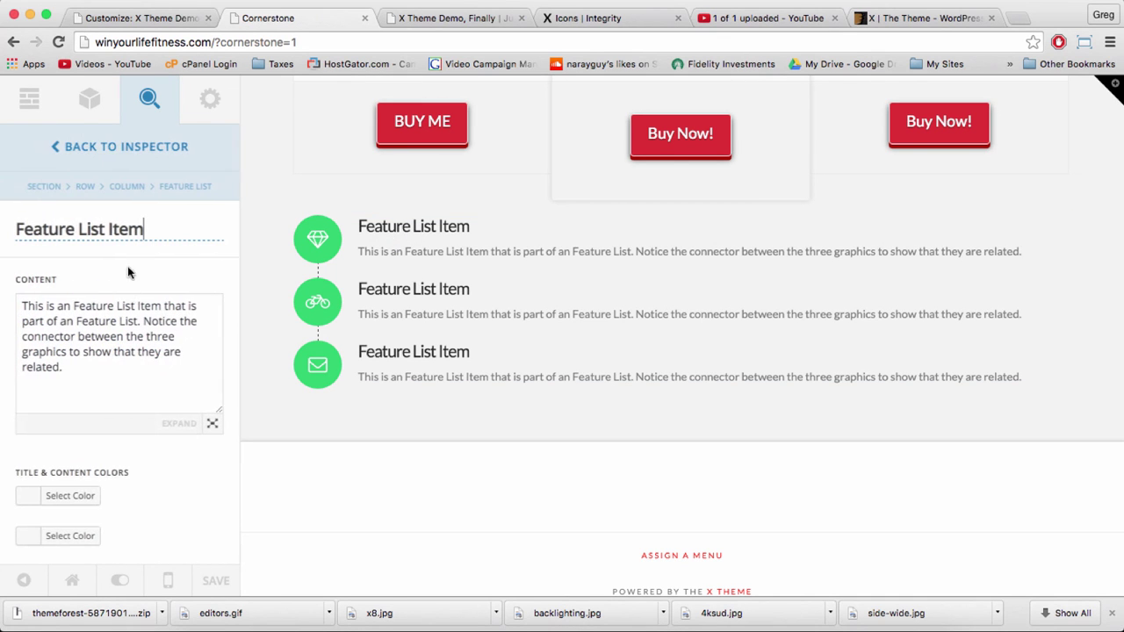
pyautogui.tripleClick(86, 229)
pyautogui.write('HD QUALITY')
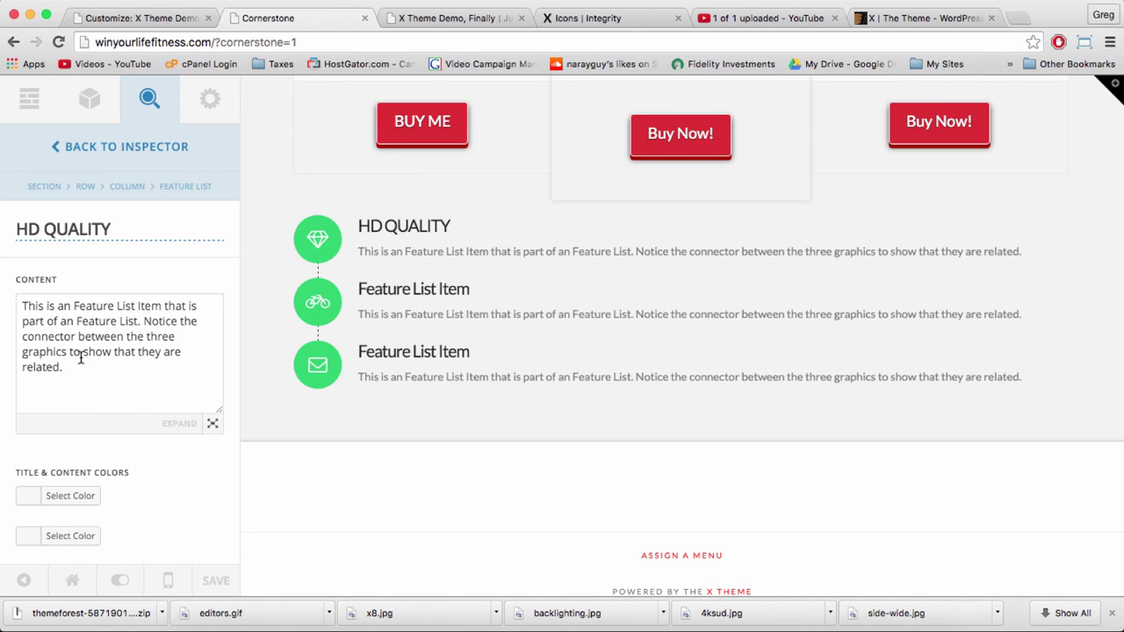
# Set the HD QUALITY item's icon to the server icon.
pyautogui.scroll(-8, 104, 332)
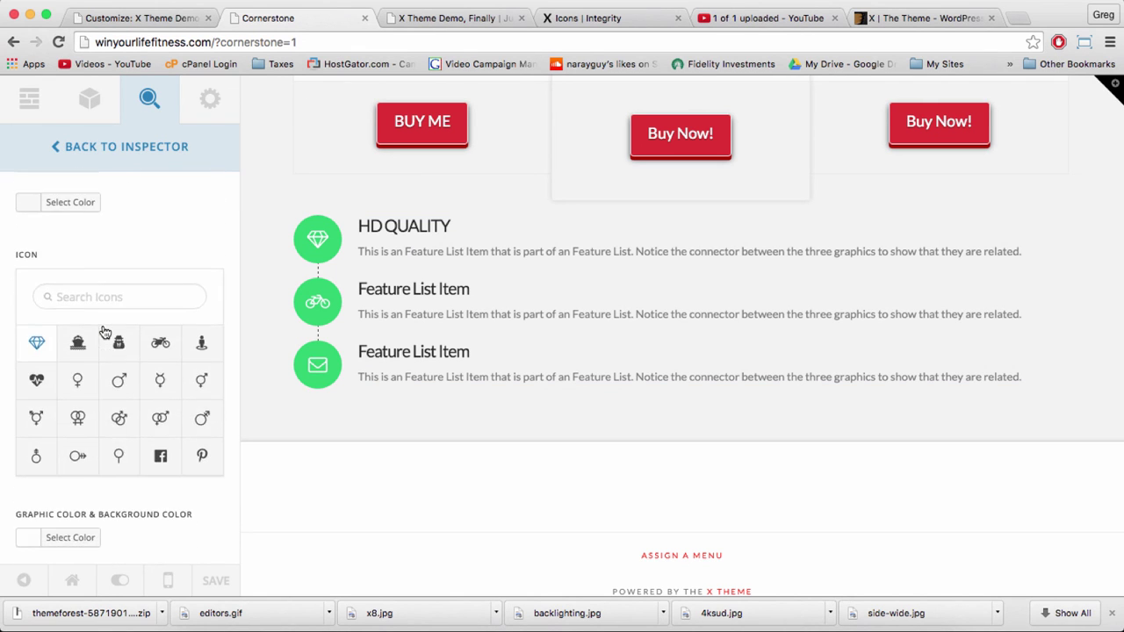
pyautogui.scroll(-5, 105, 336)
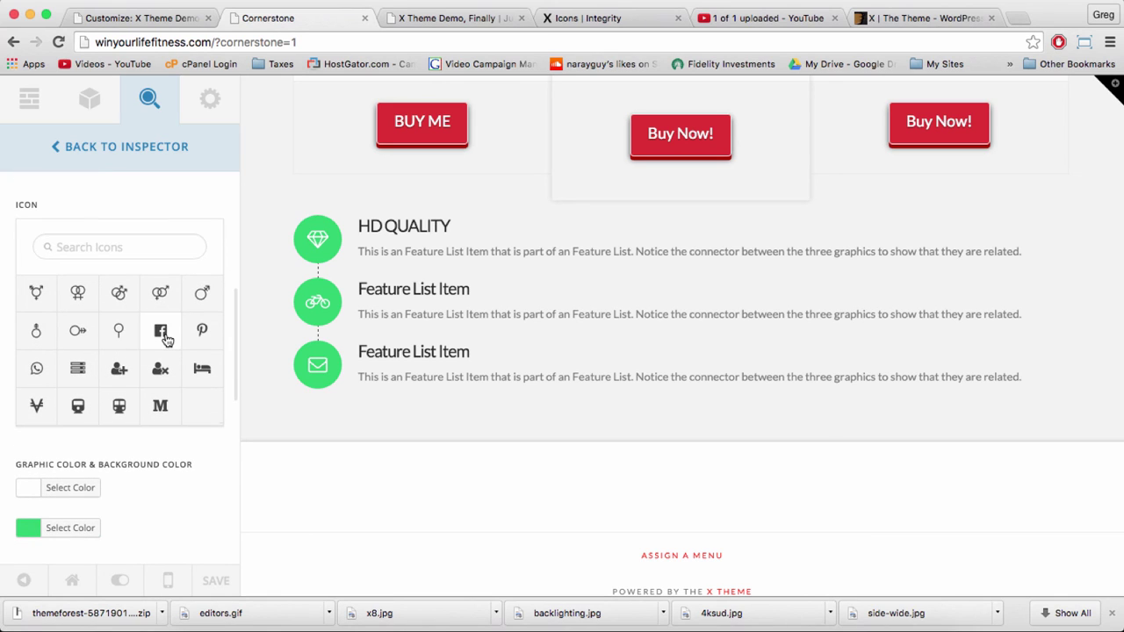
pyautogui.click(162, 374)
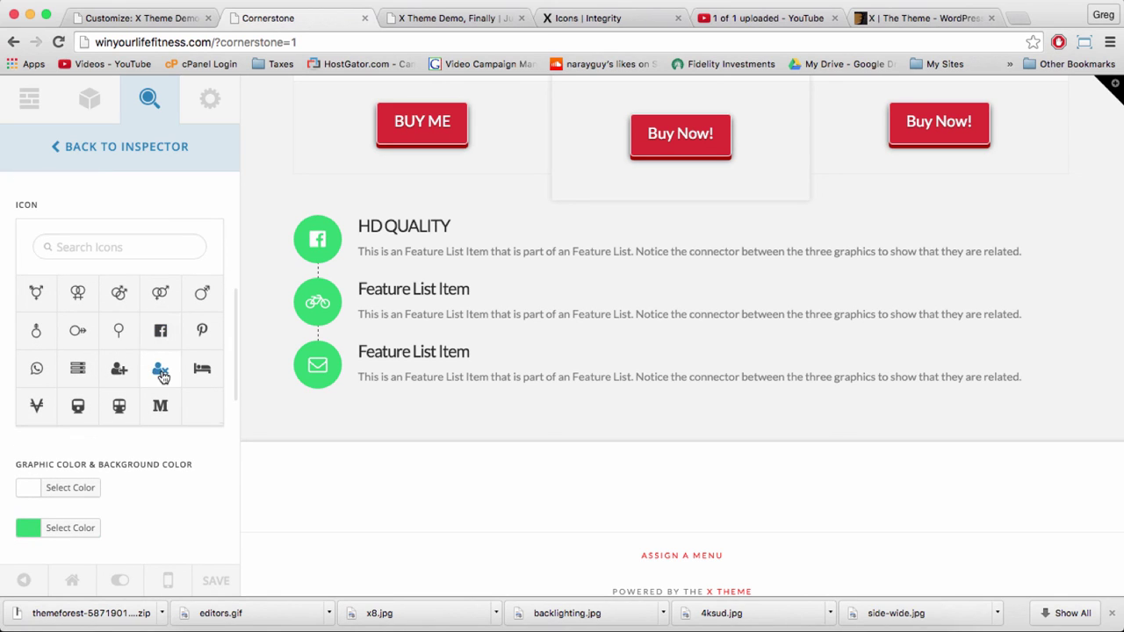
pyautogui.click(166, 417)
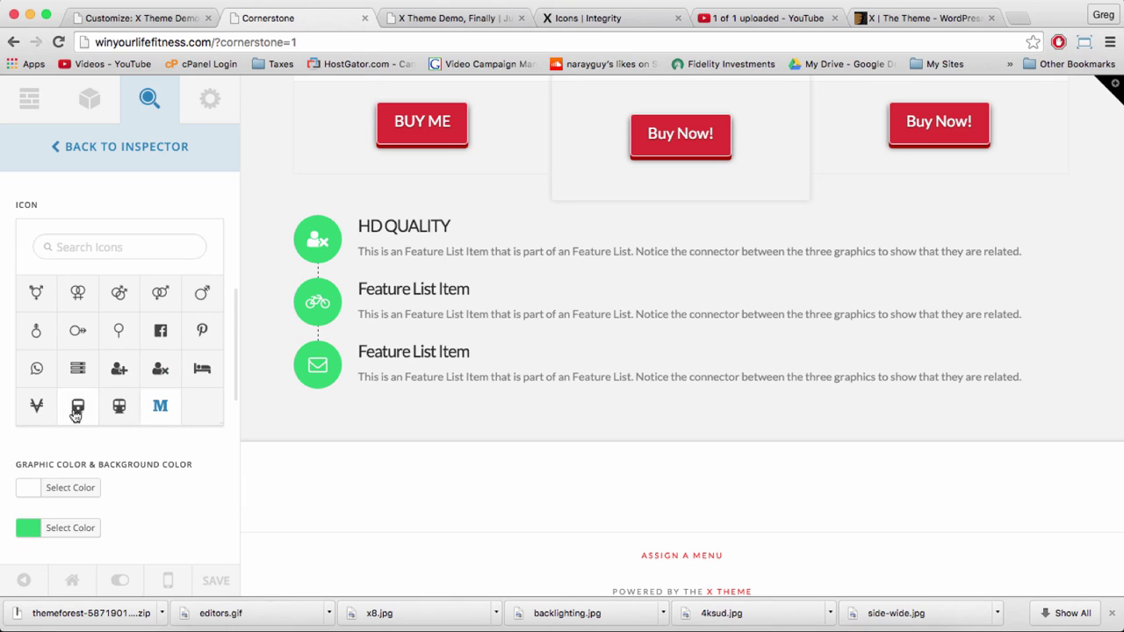
pyautogui.click(79, 366)
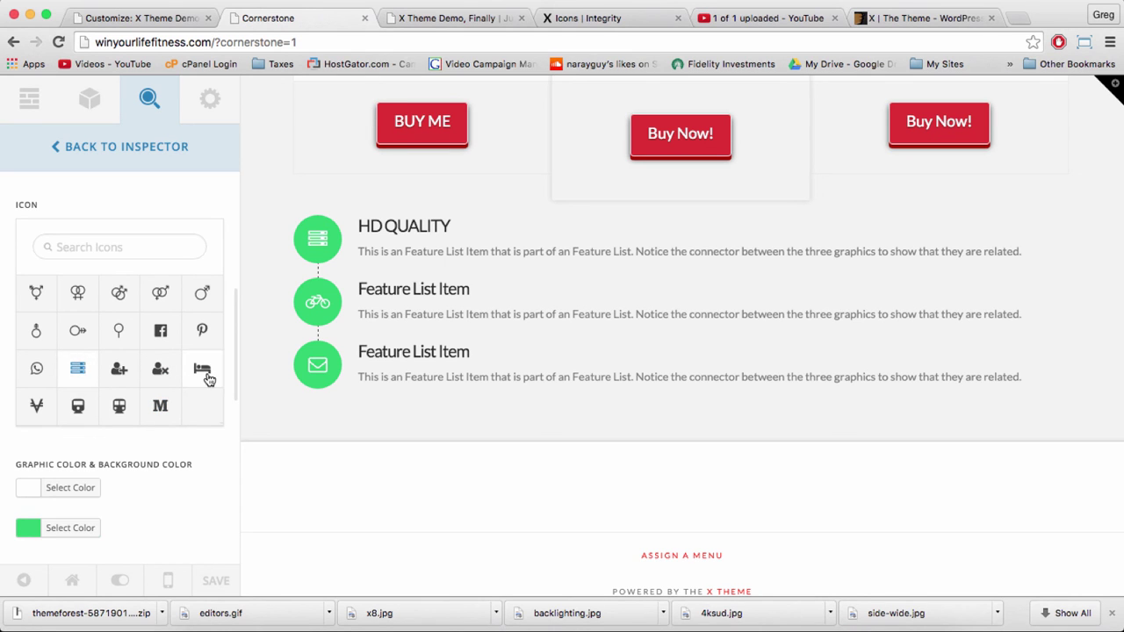
# Set the HD QUALITY graphic's border to Dotted.
pyautogui.scroll(-5, 150, 384)
pyautogui.scroll(-2, 150, 385)
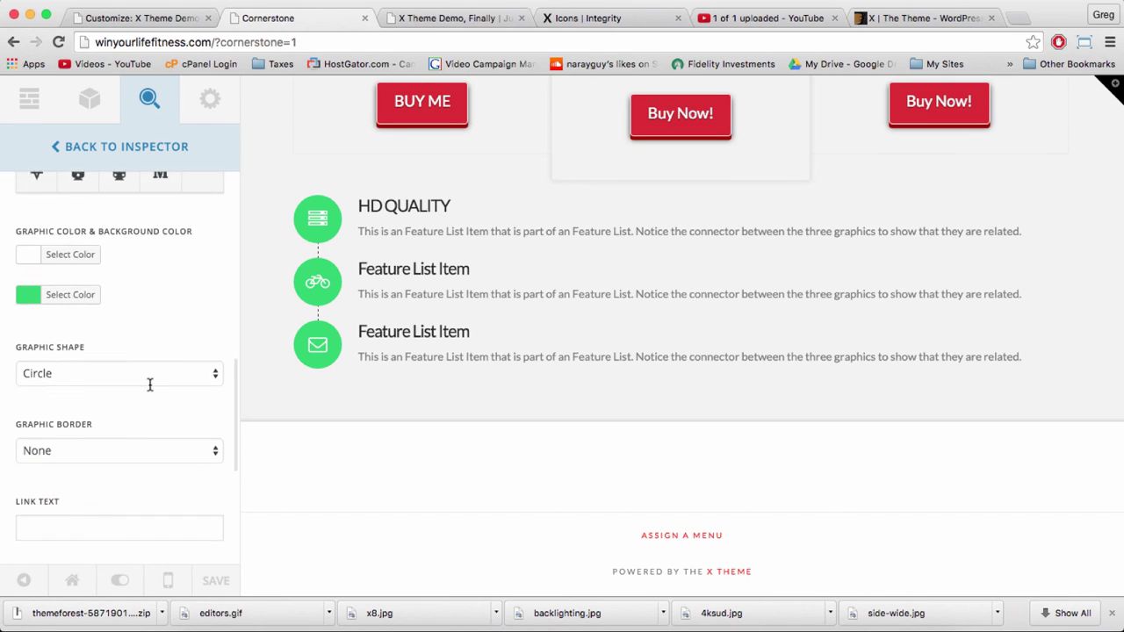
pyautogui.click(152, 424)
pyautogui.click(141, 442)
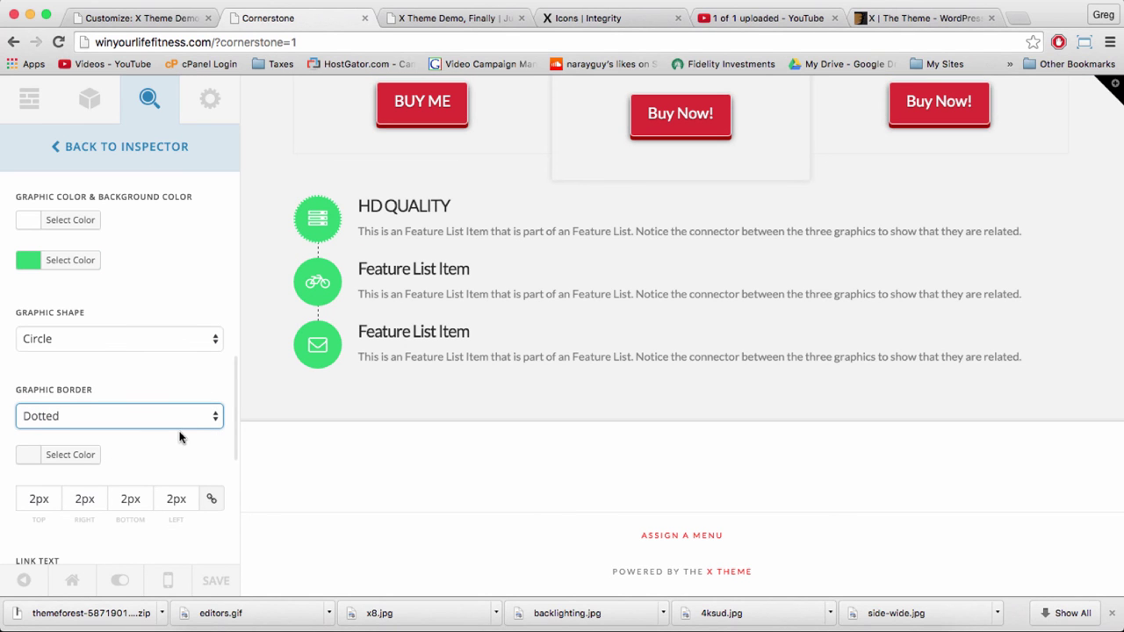
pyautogui.scroll(-3, 181, 427)
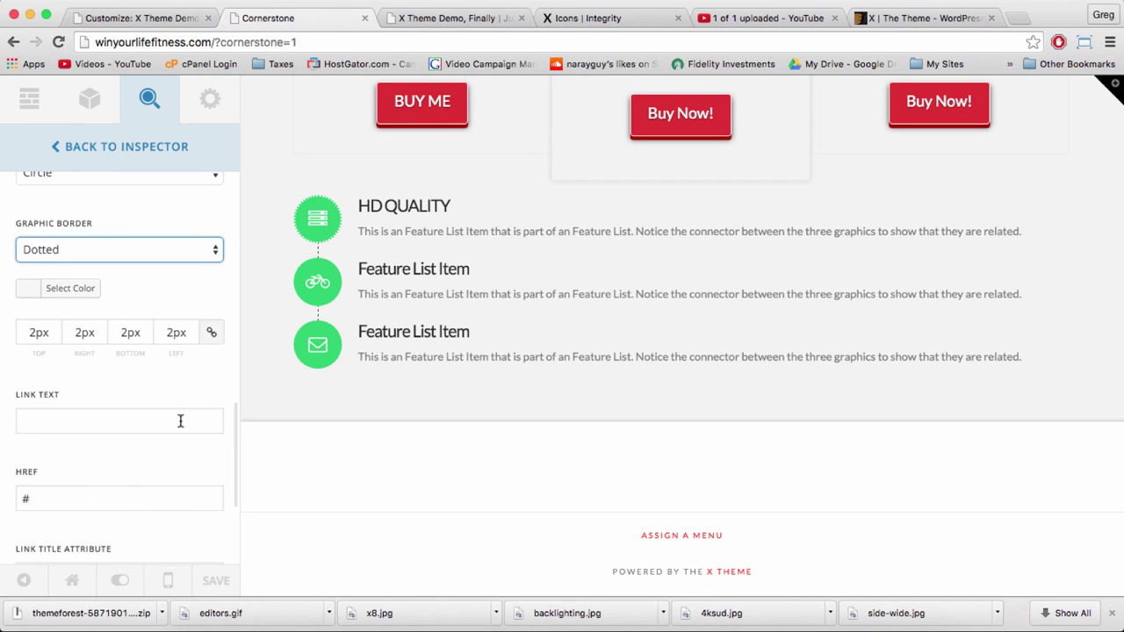
pyautogui.scroll(4, 180, 421)
pyautogui.scroll(5, 180, 422)
pyautogui.scroll(-1, 158, 413)
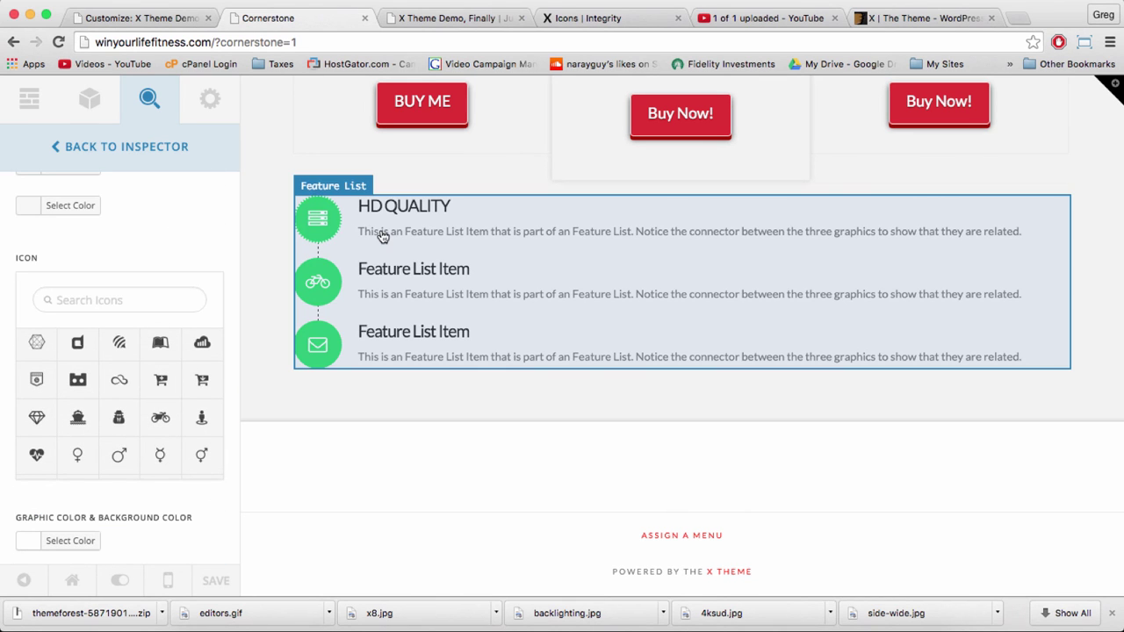
# Set the feature list's graphic animation to Wobble instead of Rubber Band.
pyautogui.click(383, 237)
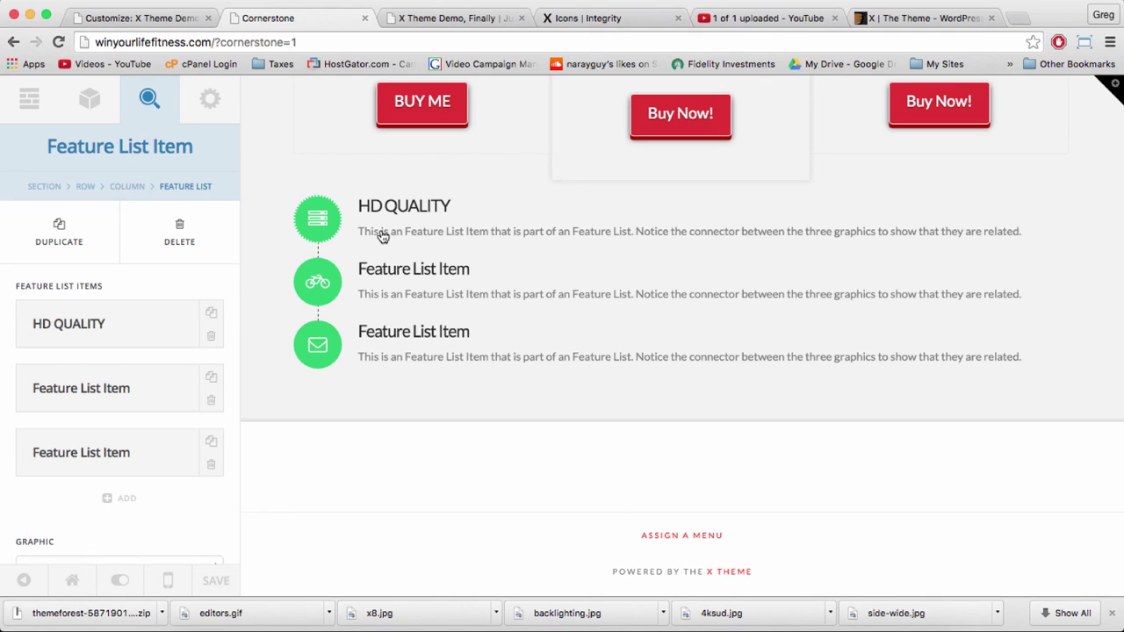
pyautogui.scroll(-5, 118, 320)
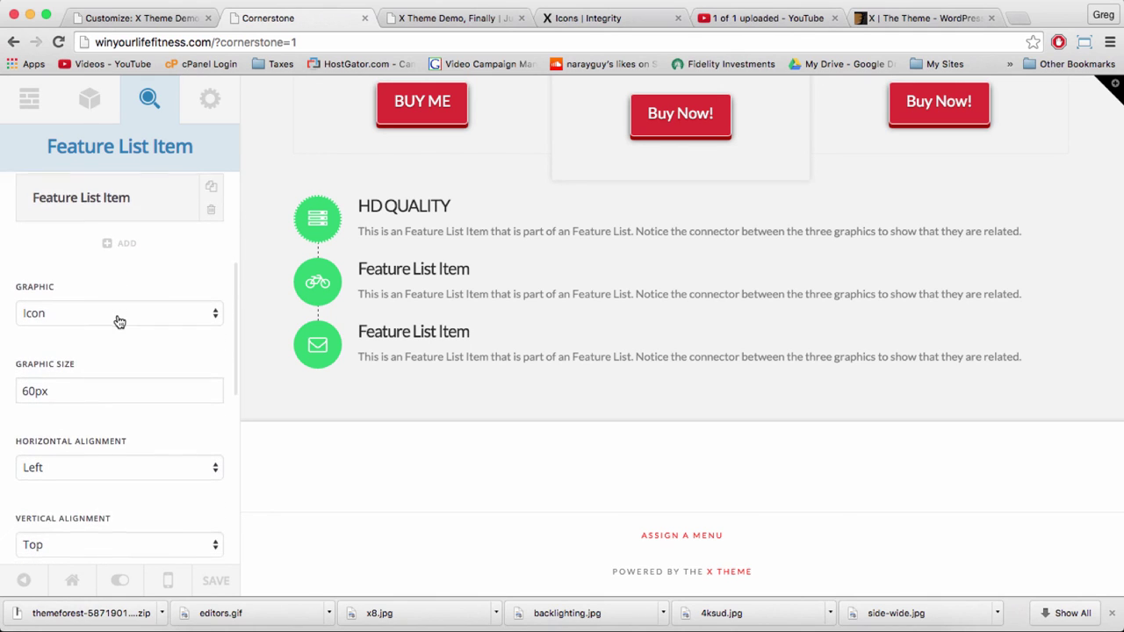
pyautogui.scroll(-2, 120, 321)
pyautogui.click(92, 343)
pyautogui.scroll(-3, 93, 344)
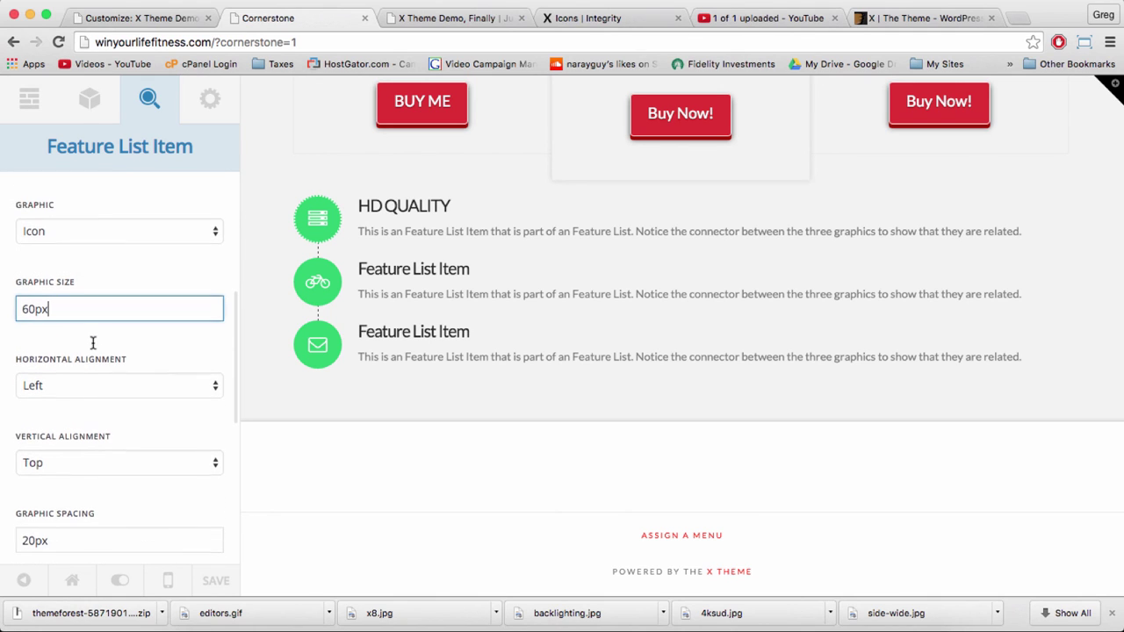
pyautogui.scroll(-10, 92, 344)
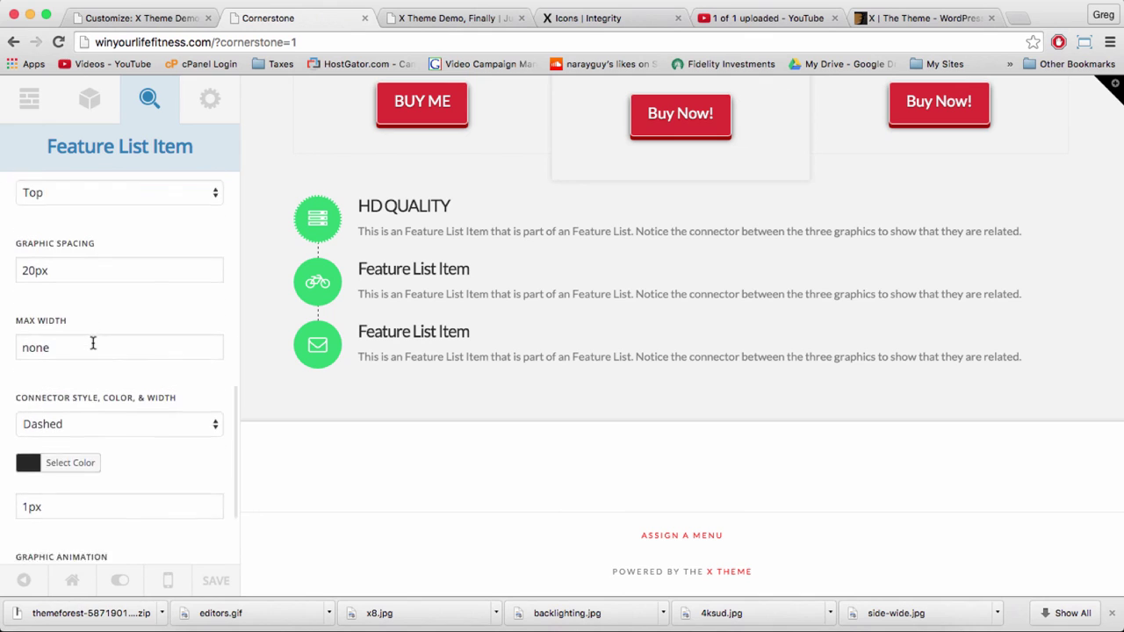
pyautogui.click(111, 457)
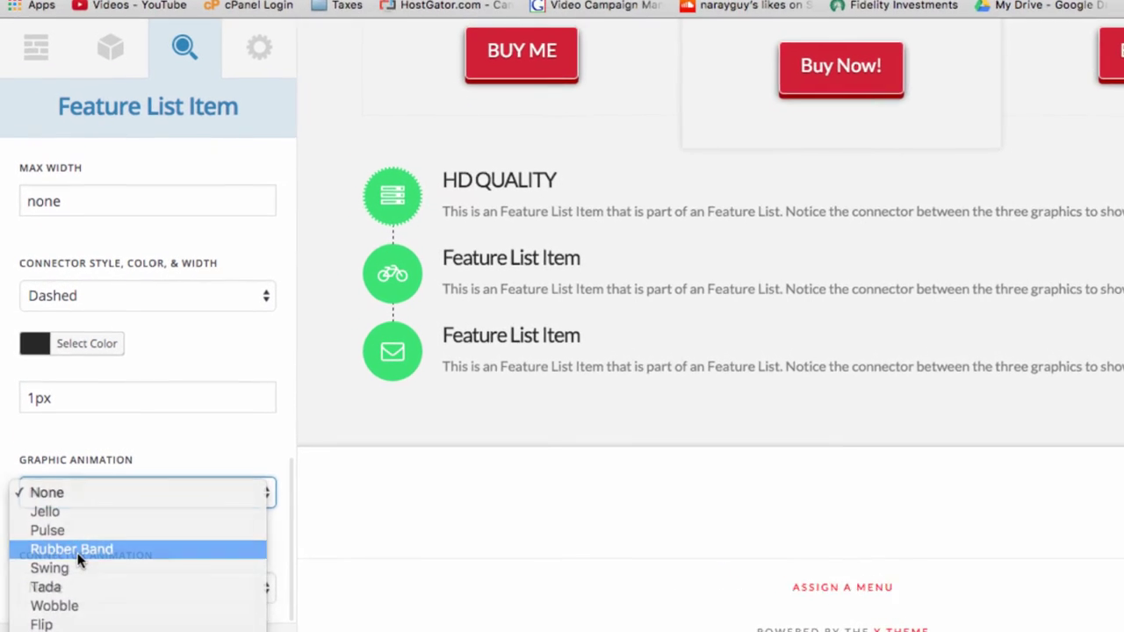
pyautogui.click(78, 549)
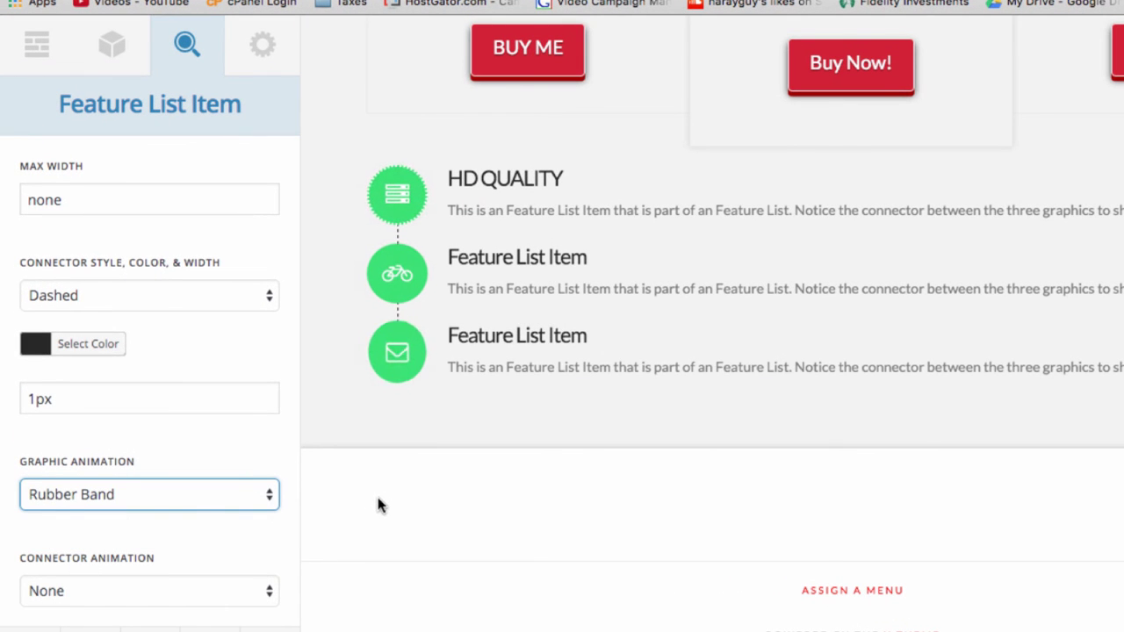
pyautogui.click(191, 495)
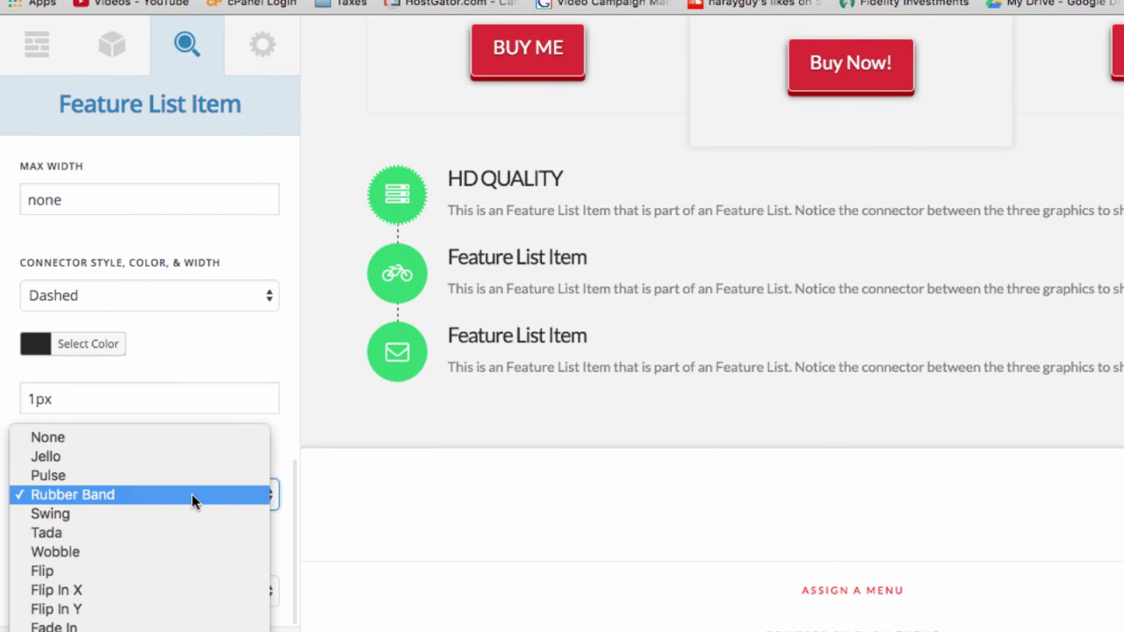
pyautogui.click(169, 559)
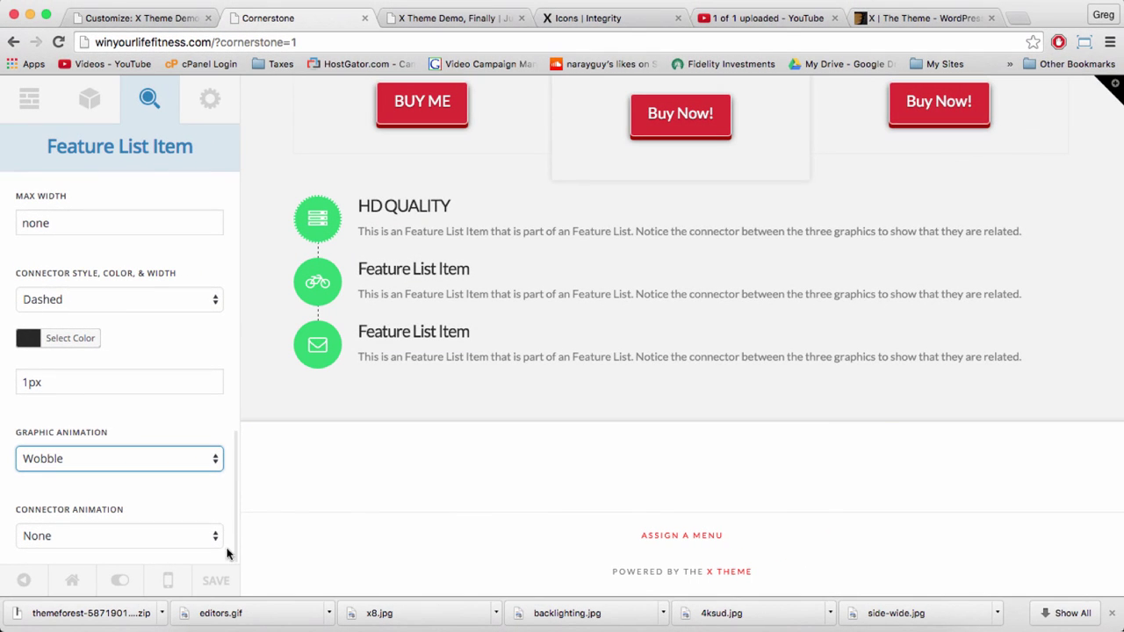
# Save the Cornerstone page and reload the live homepage in the X Theme Demo tab.
pyautogui.click(212, 581)
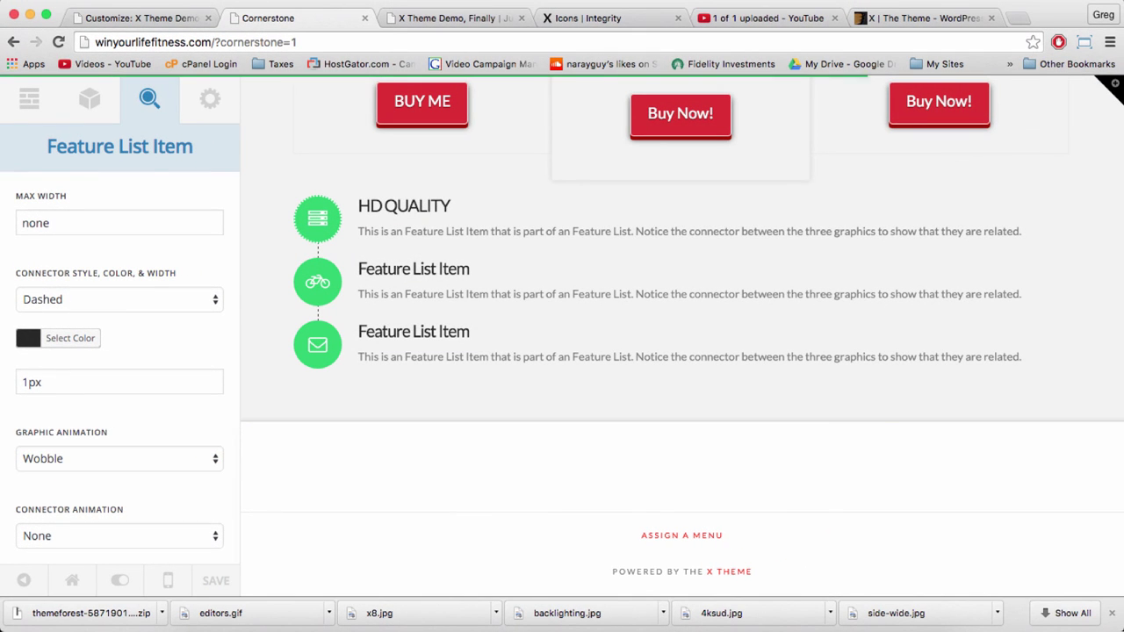
pyautogui.click(460, 21)
pyautogui.click(409, 38)
pyautogui.press('Return')
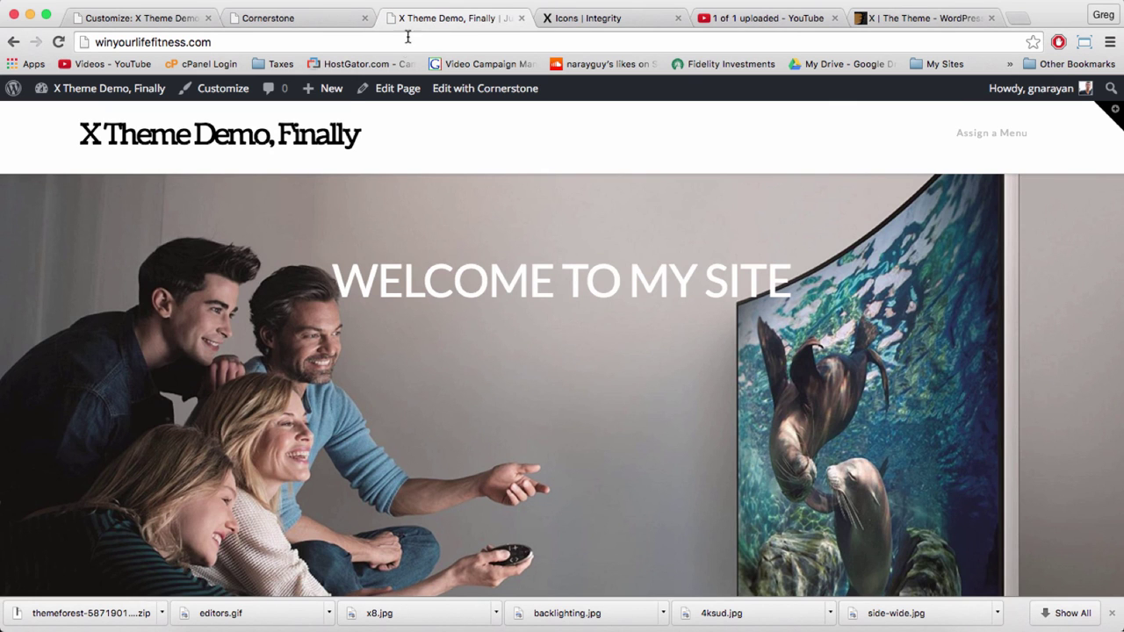
# Reload the homepage again and scroll down to the BUY ME pricing table and HD QUALITY feature list.
pyautogui.scroll(-5, 371, 214)
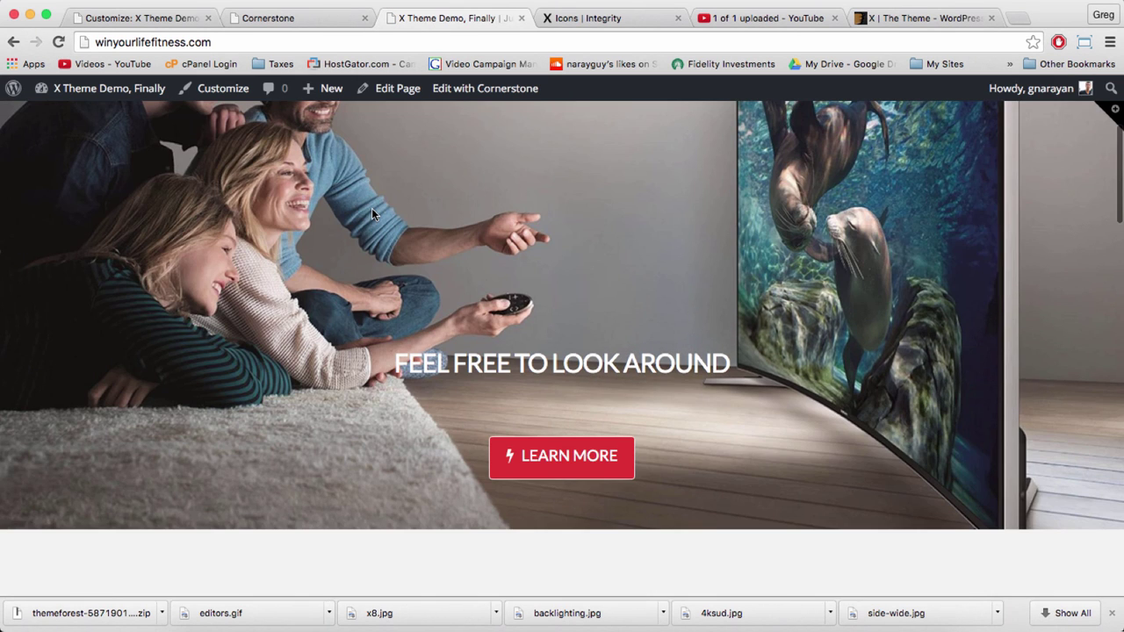
pyautogui.scroll(-10, 360, 266)
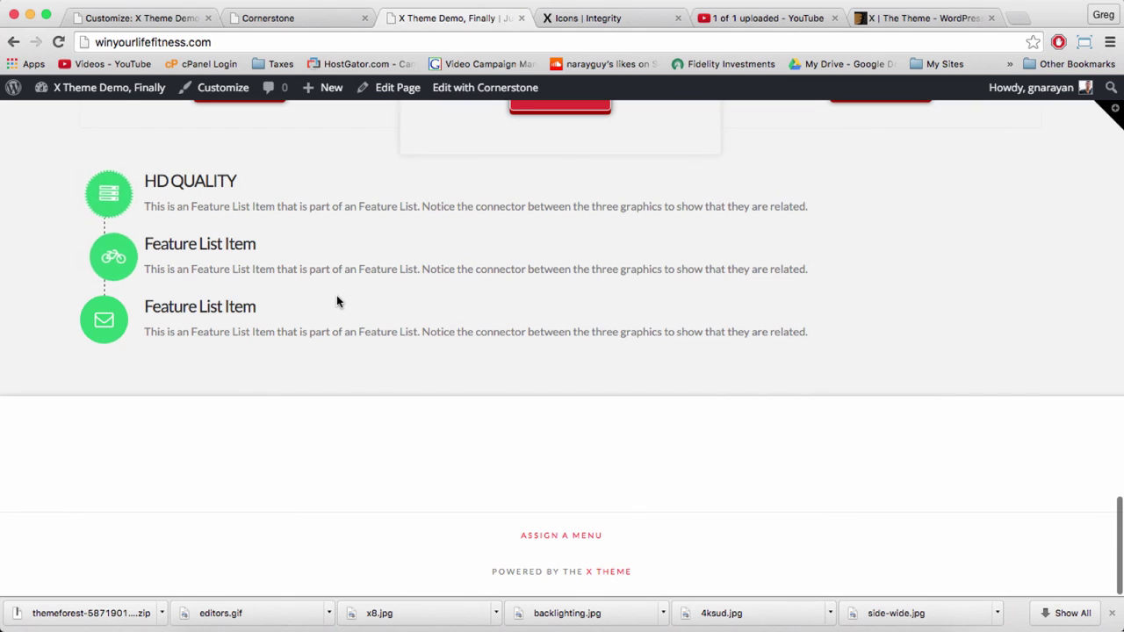
pyautogui.scroll(10, 127, 209)
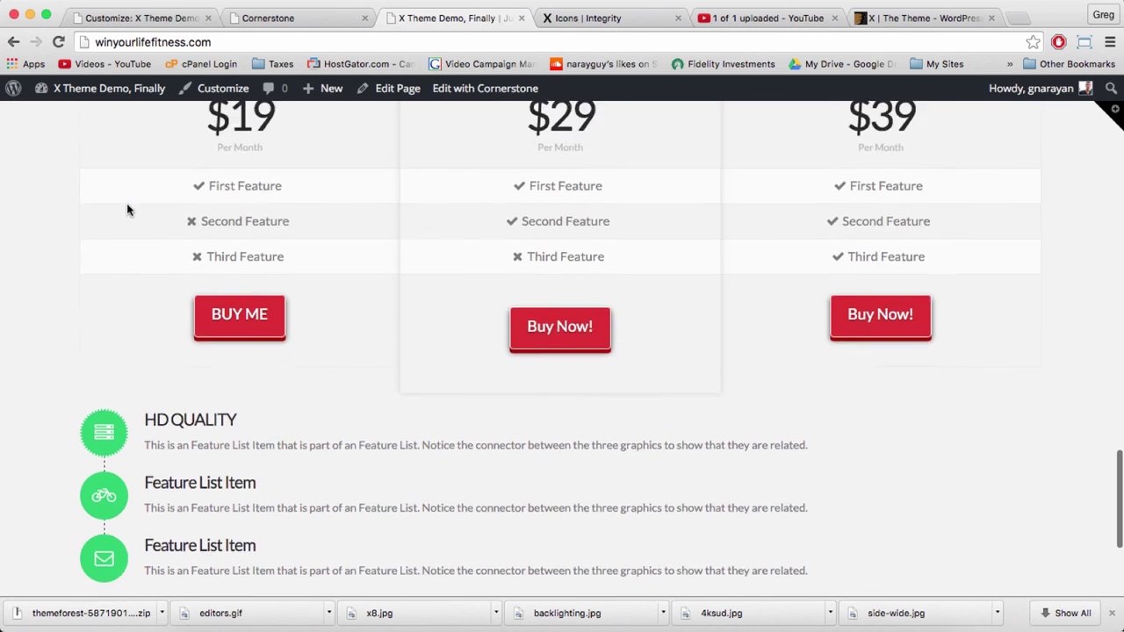
pyautogui.click(151, 44)
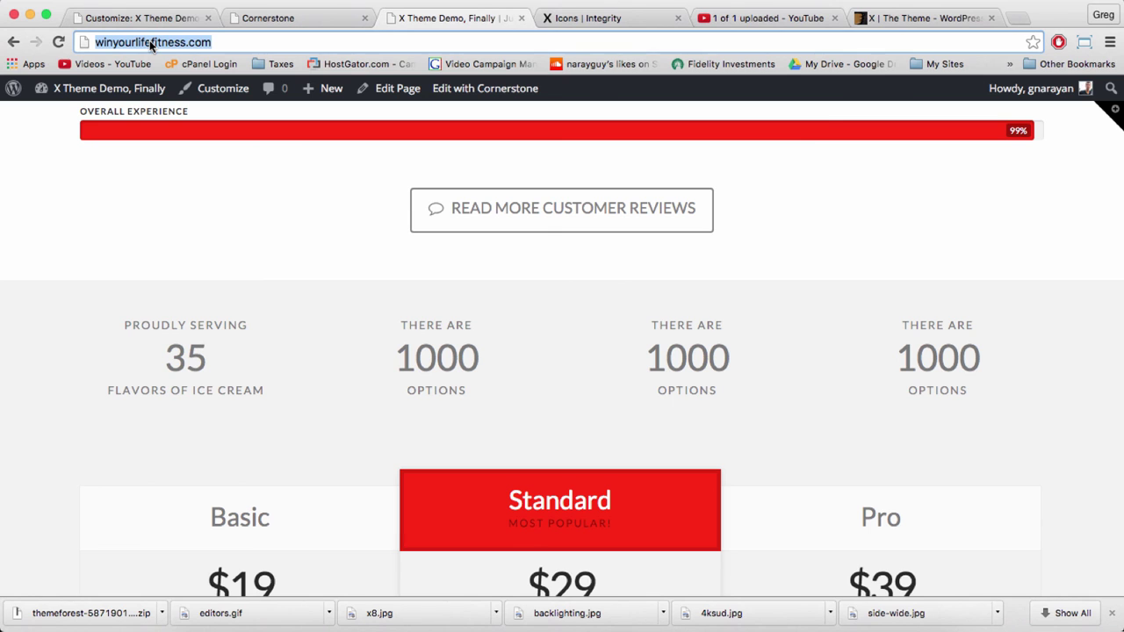
pyautogui.press('Return')
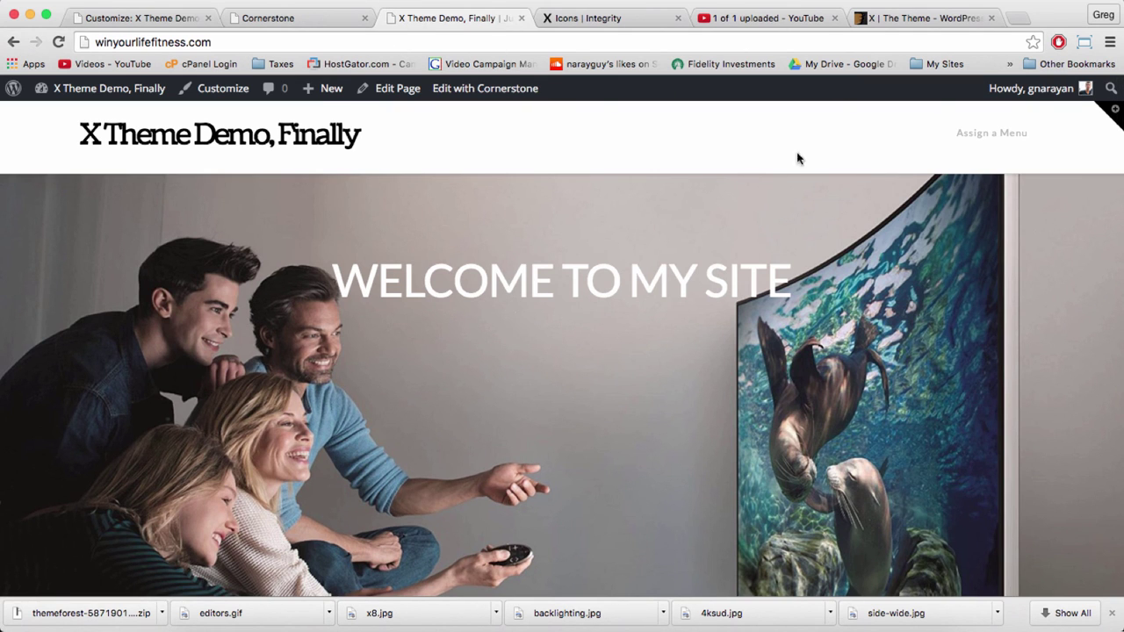
pyautogui.scroll(-10, 612, 255)
pyautogui.scroll(-10, 612, 255)
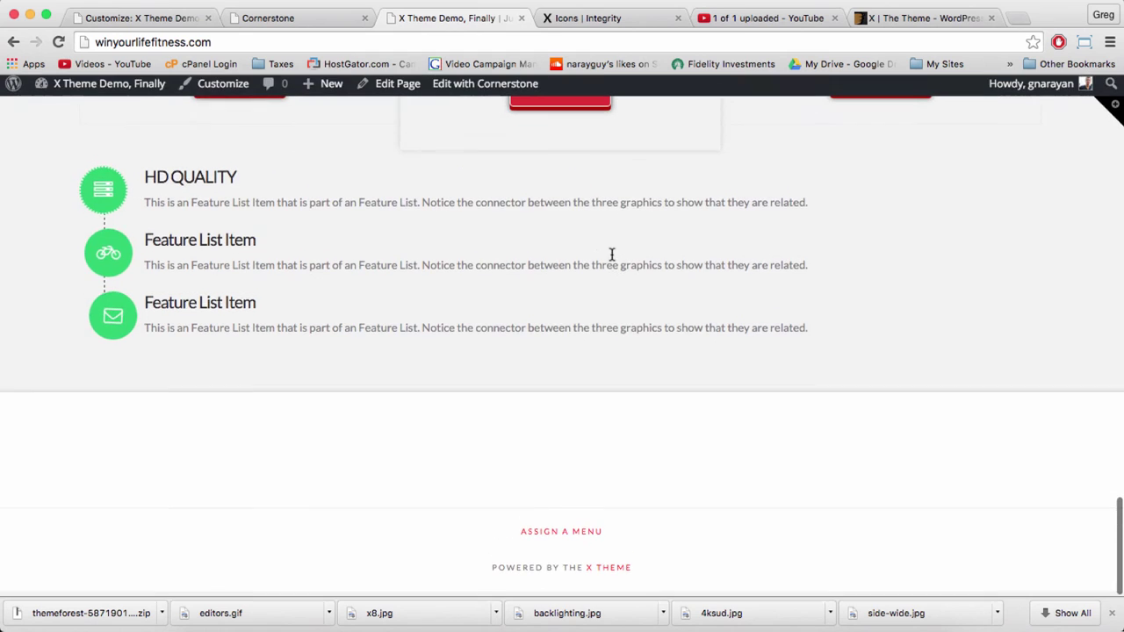